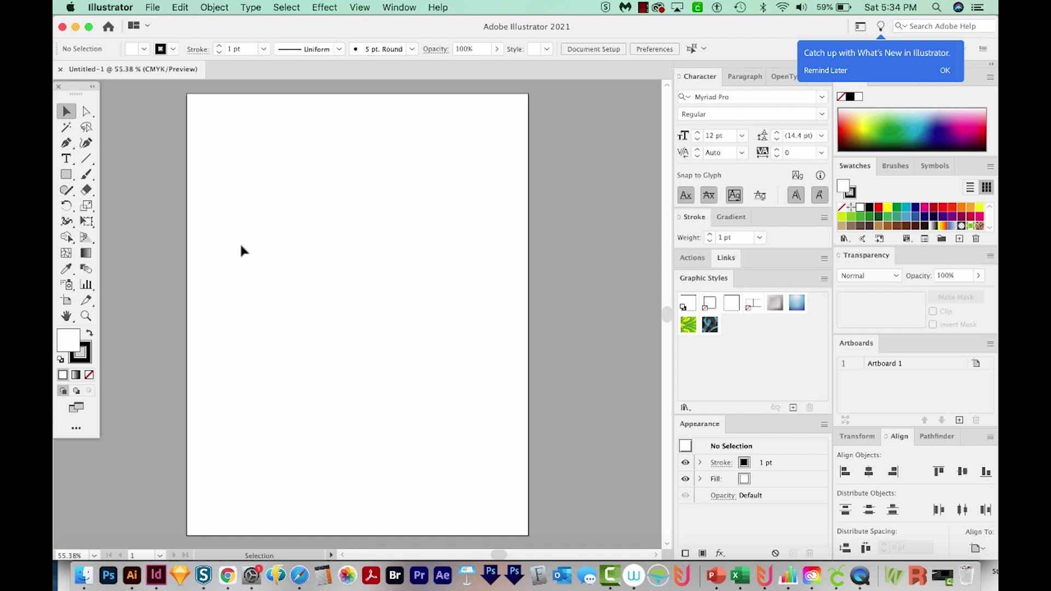
- Draw an open path of three straight segments with the Pen tool, with no fill and a black stroke
key("p")
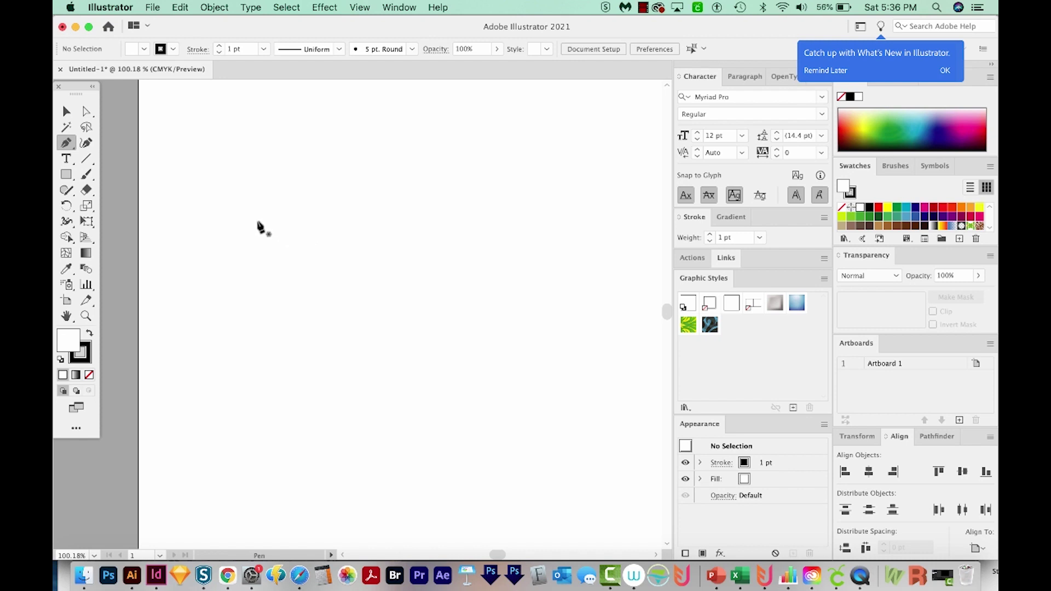
left_click(258, 249)
left_click(374, 152)
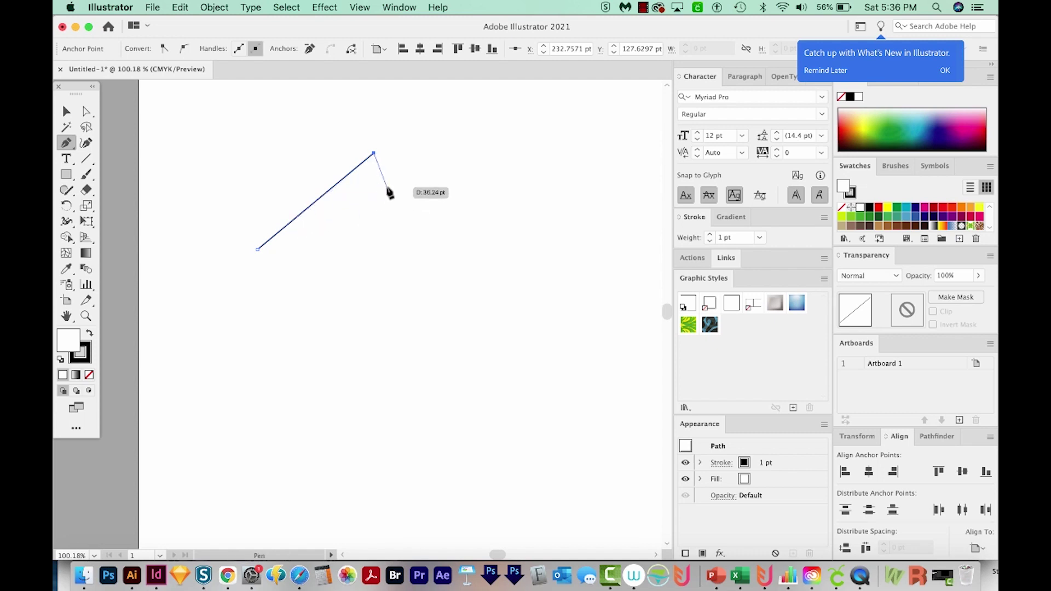
key("Escape")
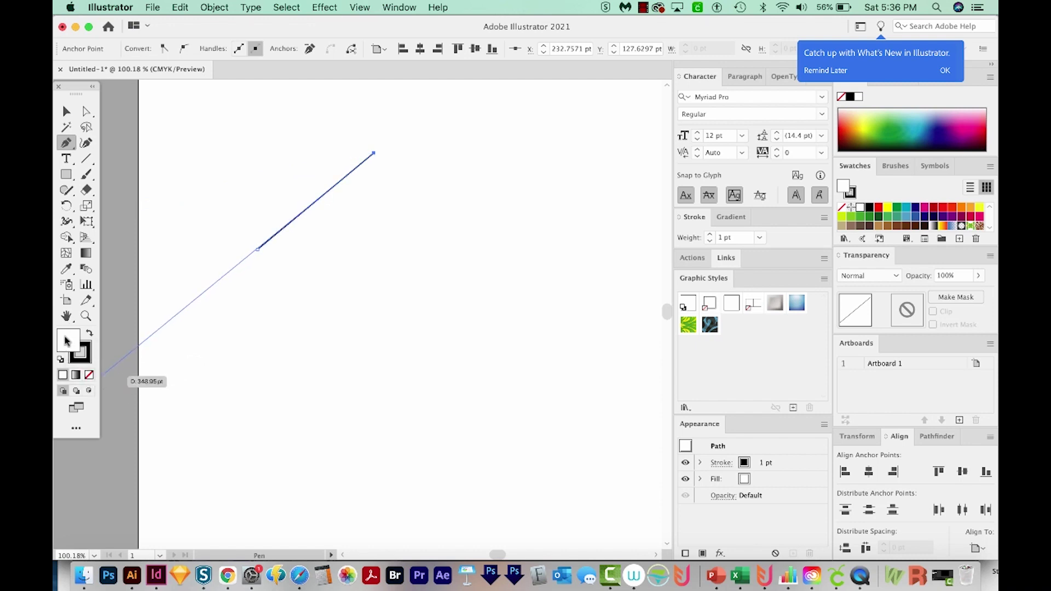
left_click(89, 375)
left_click(374, 152)
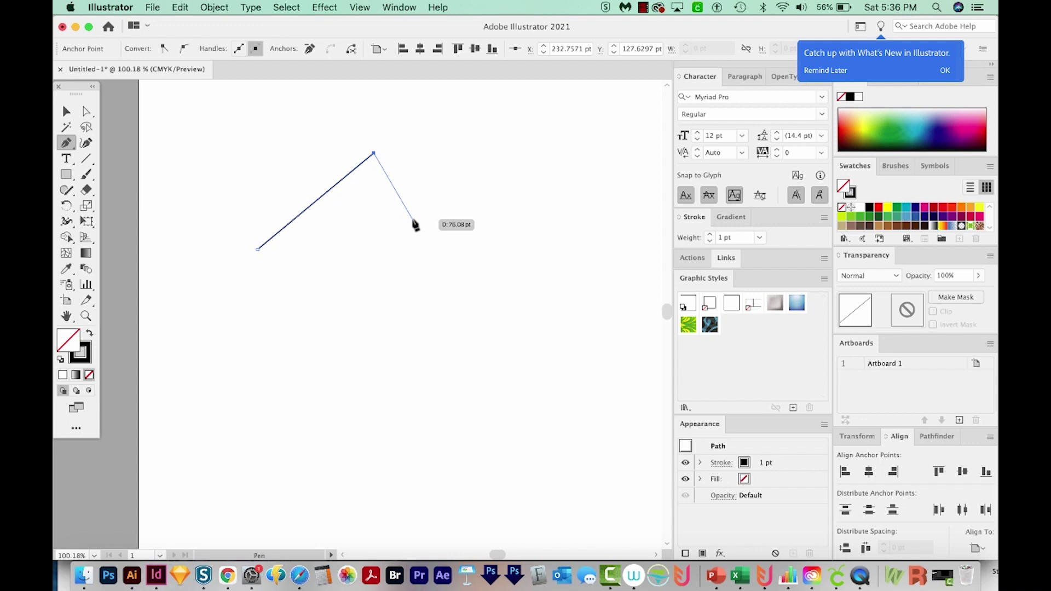
left_click(476, 255)
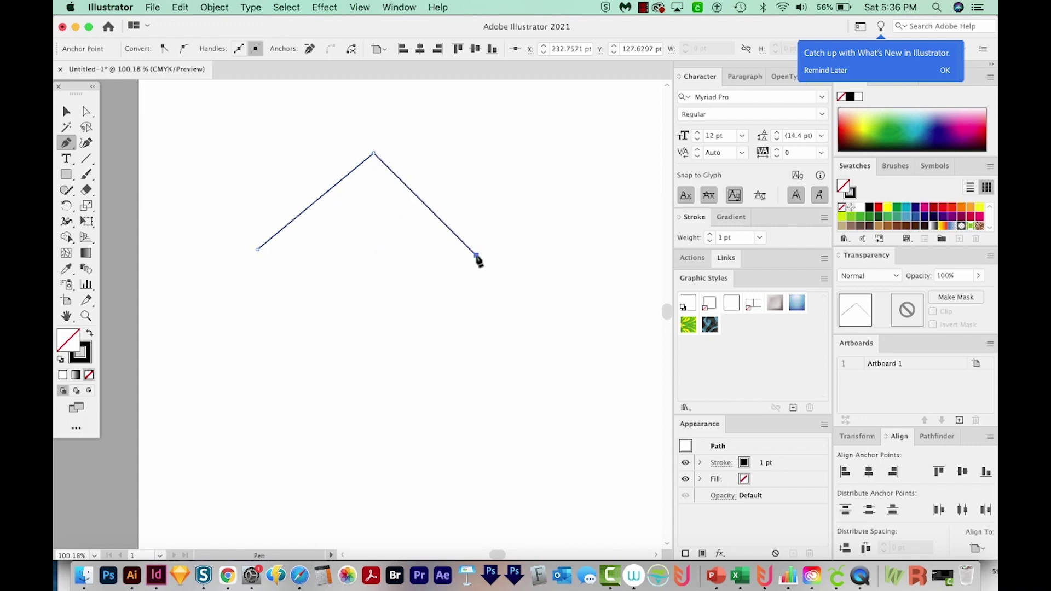
left_click(367, 367)
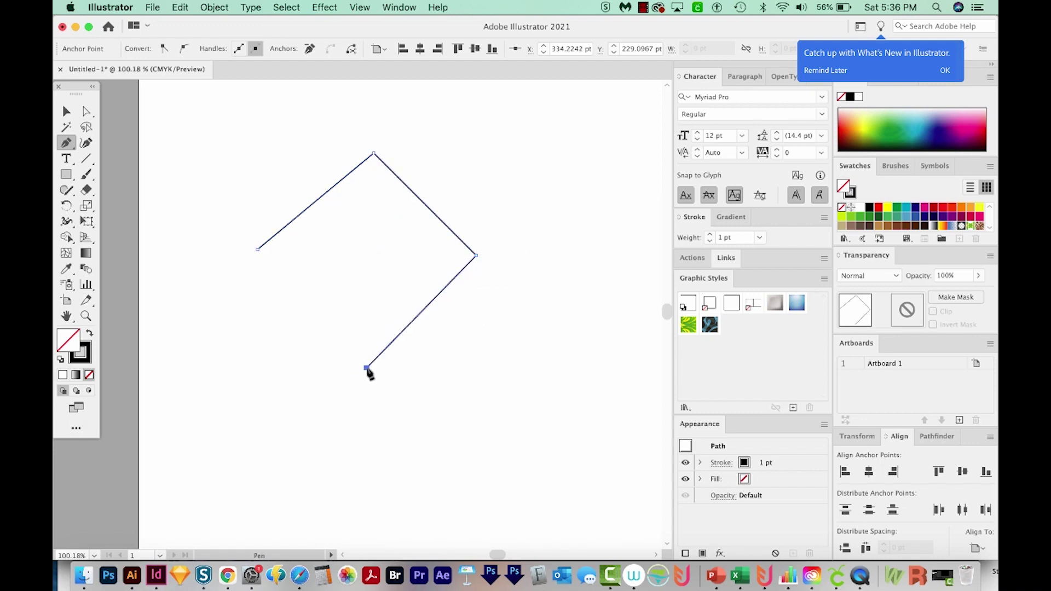
left_click_drag(367, 309, 357, 312)
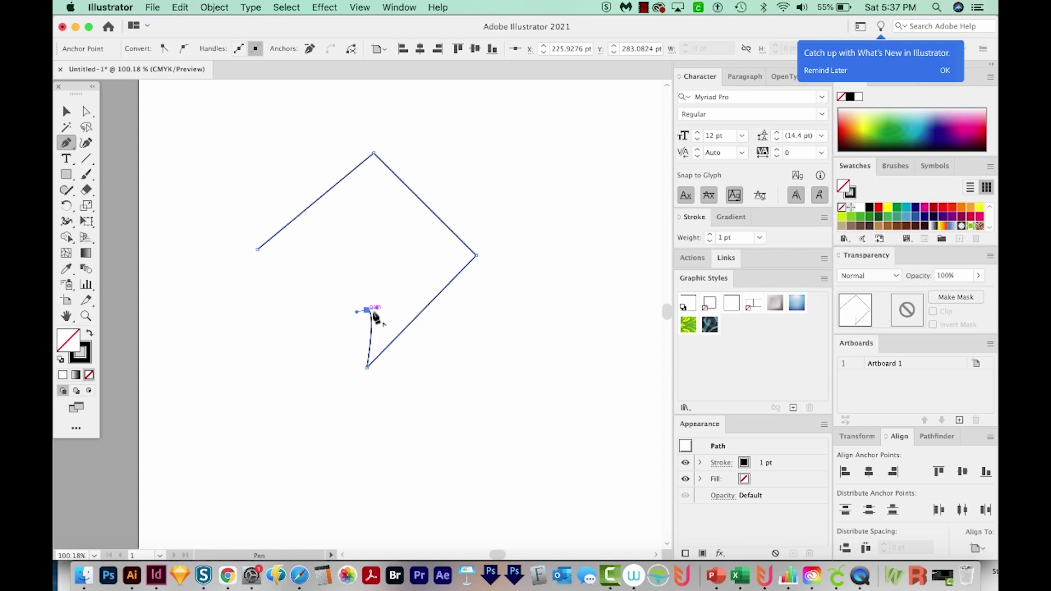
left_click_drag(372, 312, 390, 308)
key("super+z")
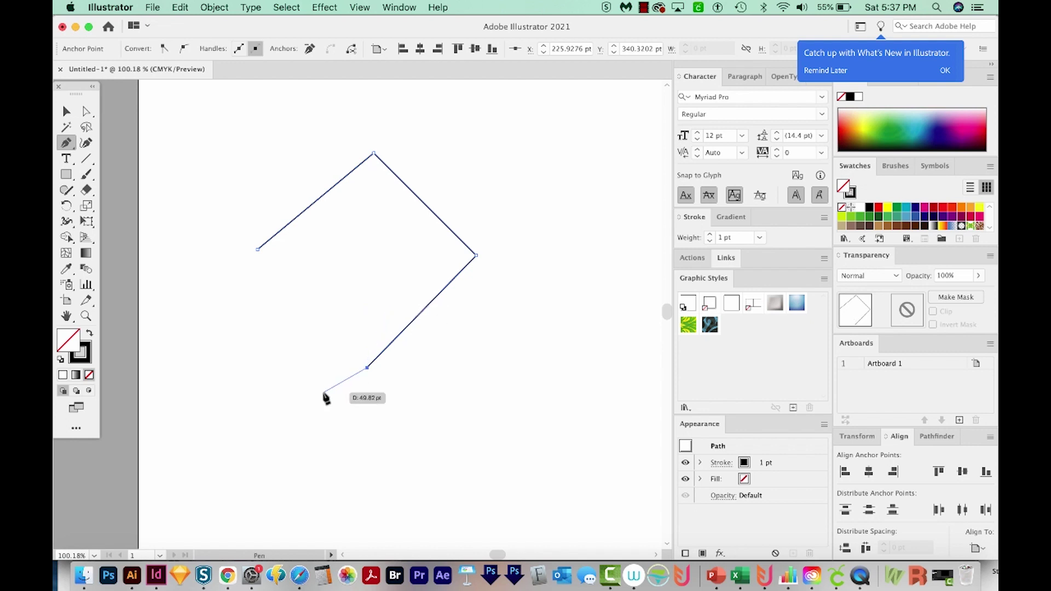
- Extend the path with three straight inner segments, leaving it open, and fill it with green
left_click(421, 255)
left_click(381, 213)
left_click(302, 260)
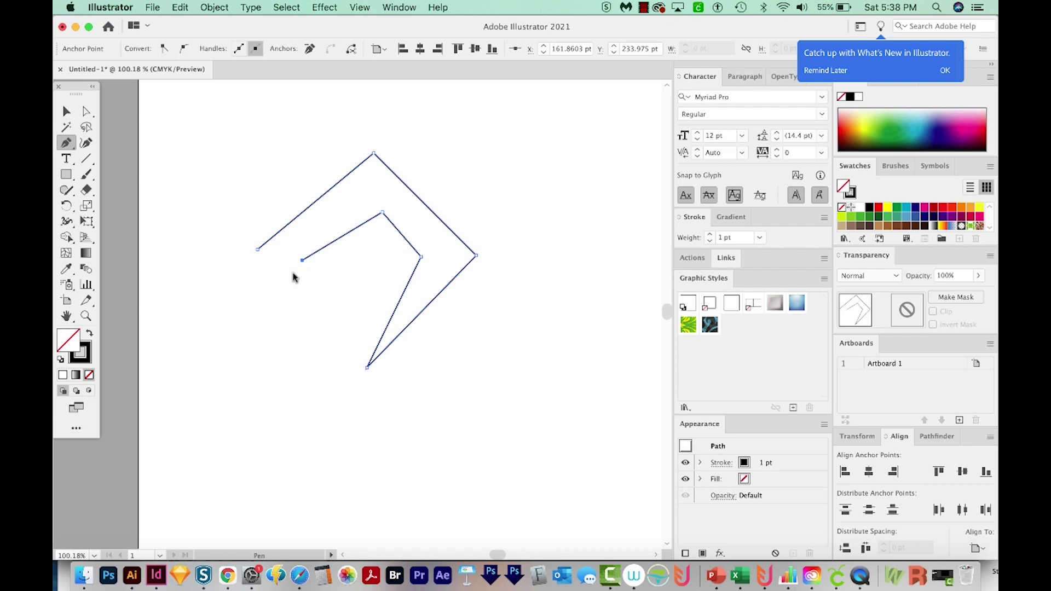
left_click(859, 219)
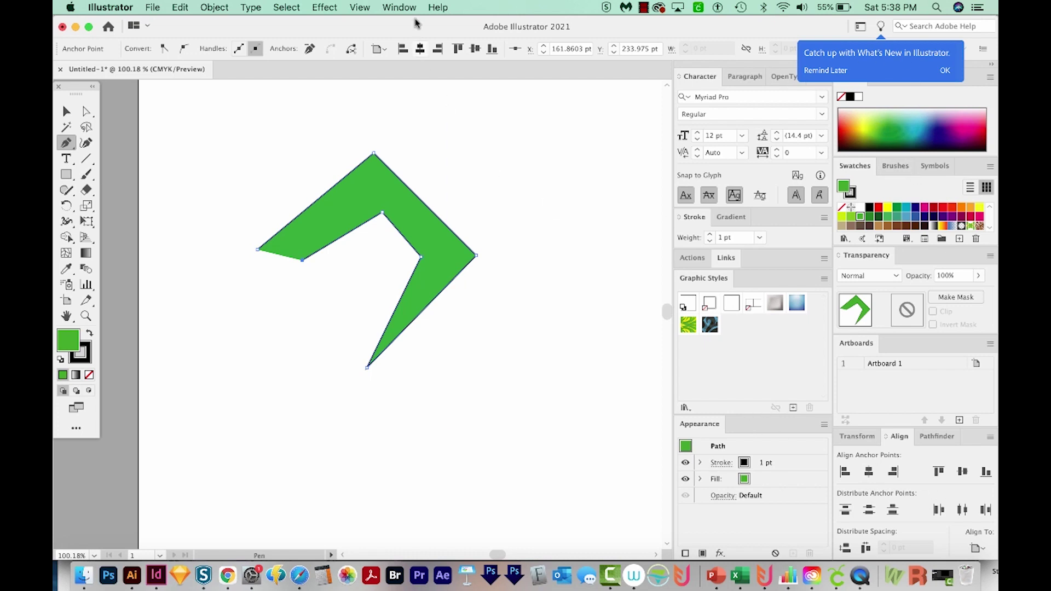
left_click(403, 8)
mouse_move(481, 547)
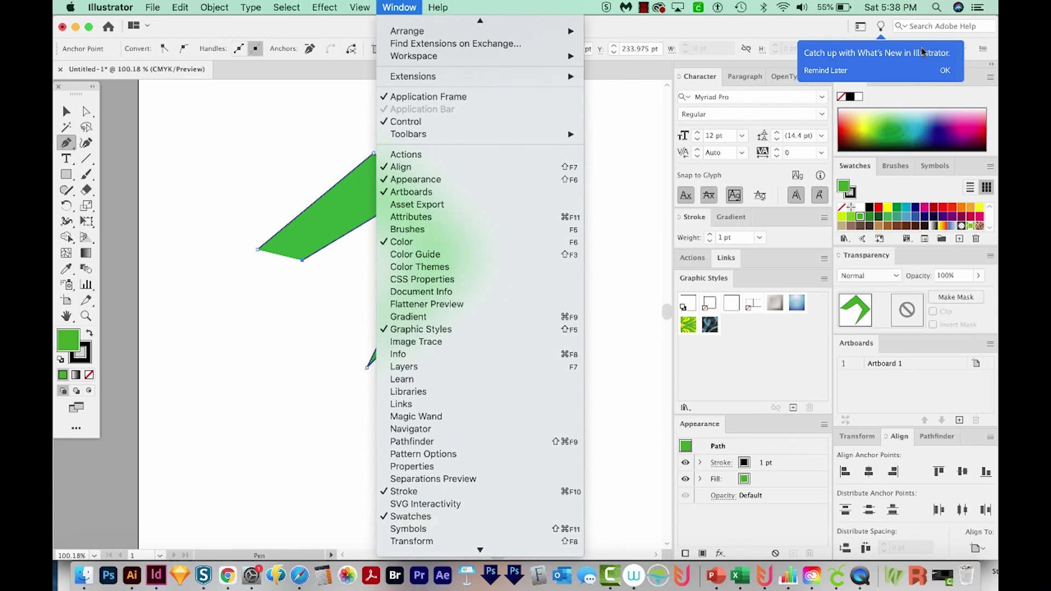
left_click(318, 307)
- Close the green shape by joining its two open end points with a straight Pen segment, and deselect it
key("z")
left_click_drag(220, 223, 426, 362)
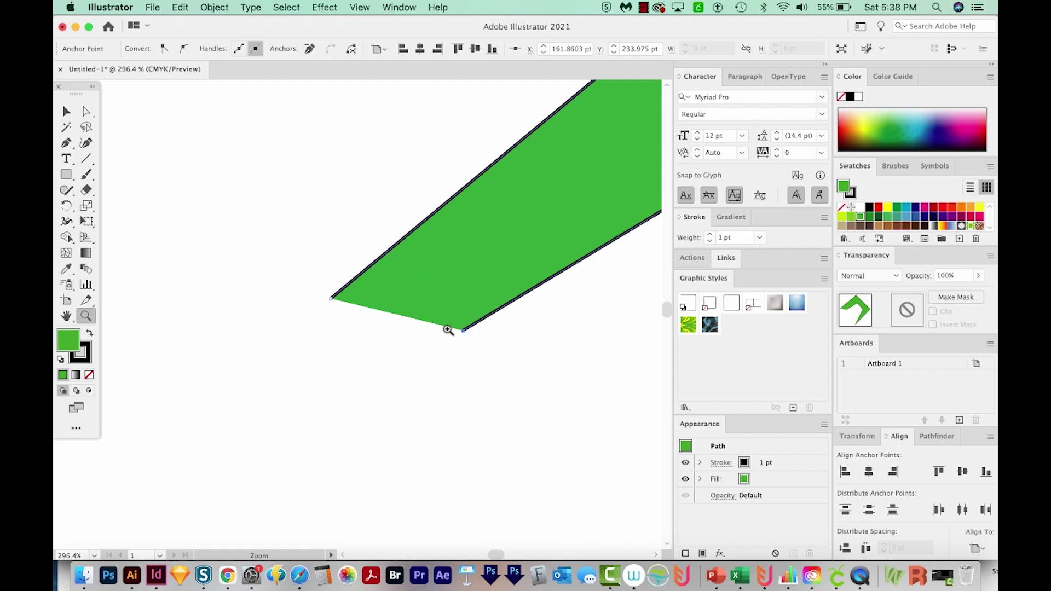
left_click(364, 302, "alt")
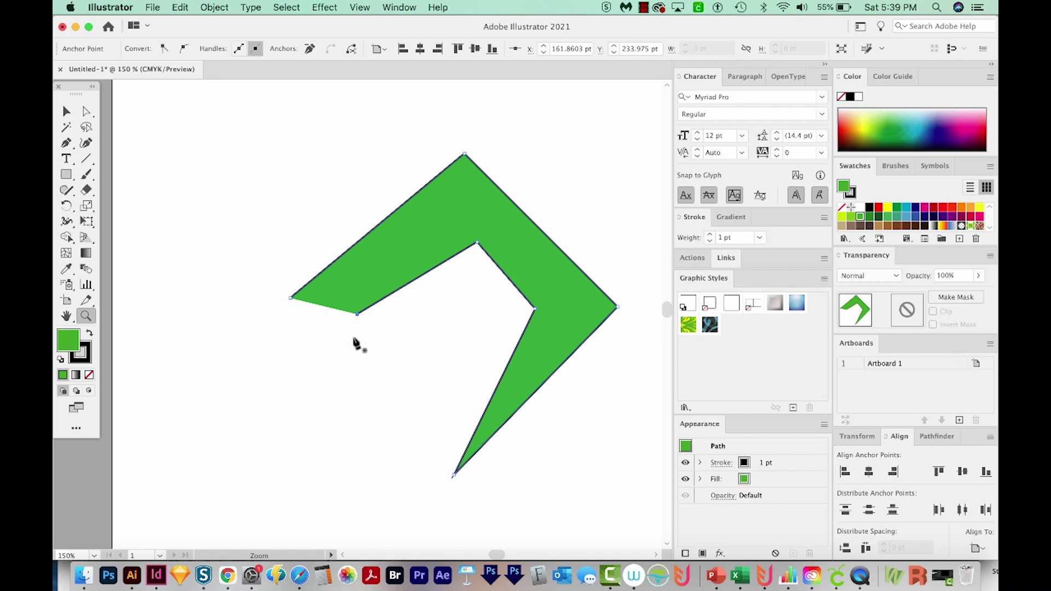
key("p")
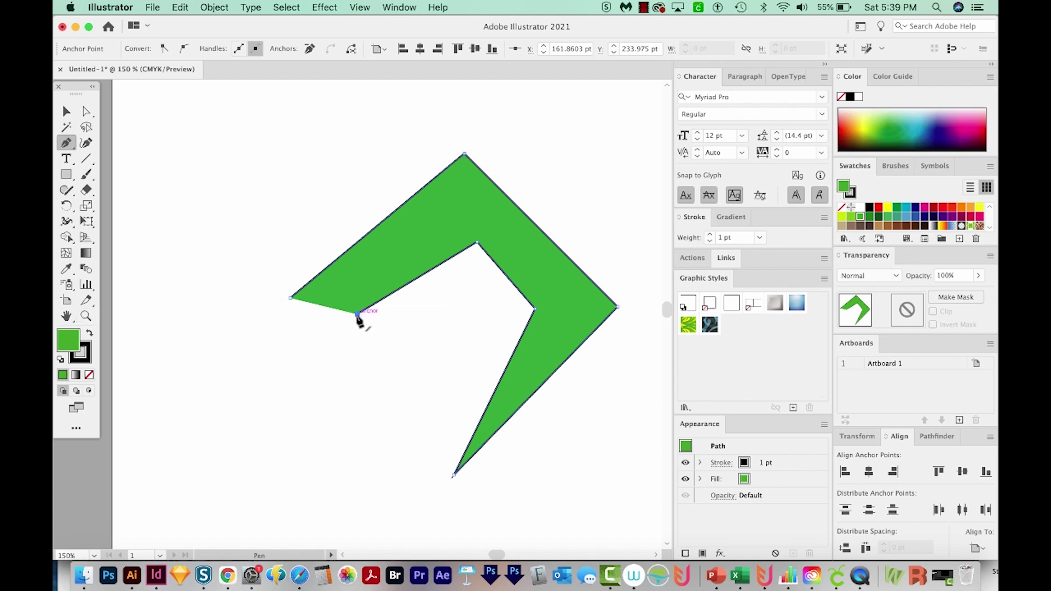
left_click(357, 314)
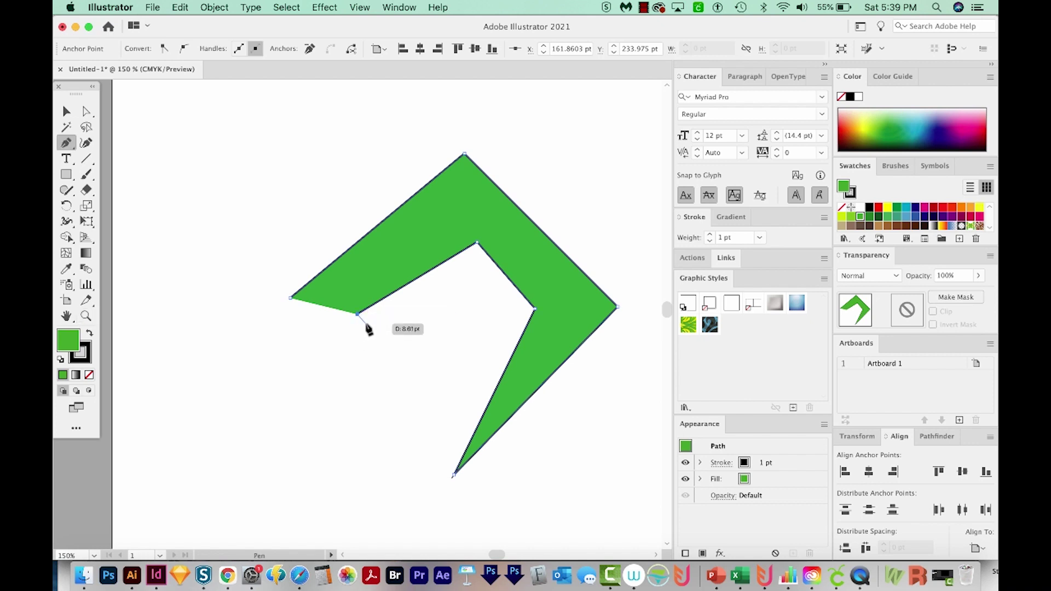
left_click(290, 299)
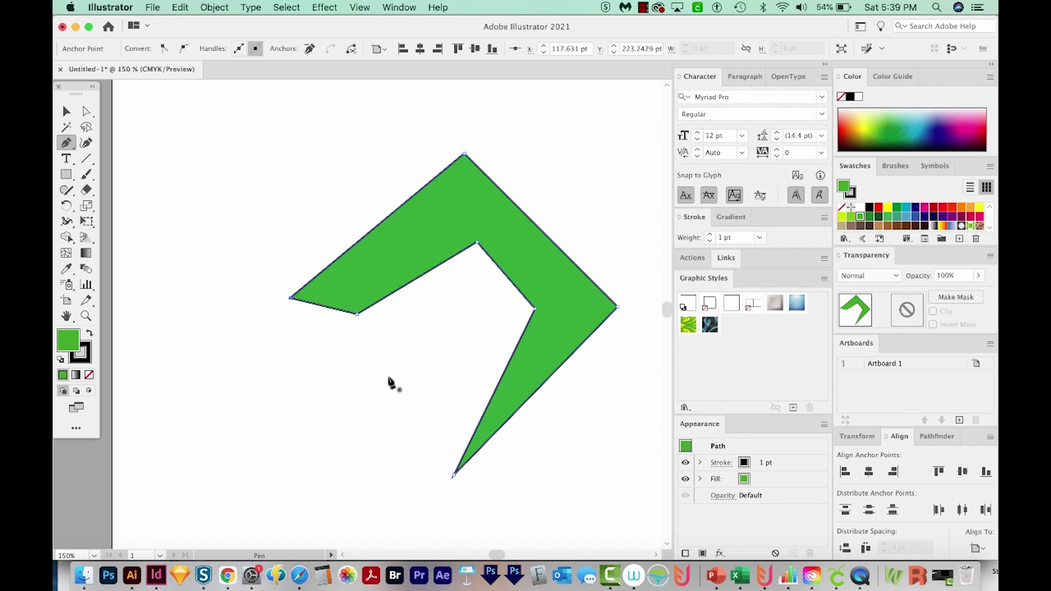
key("super+shift+a")
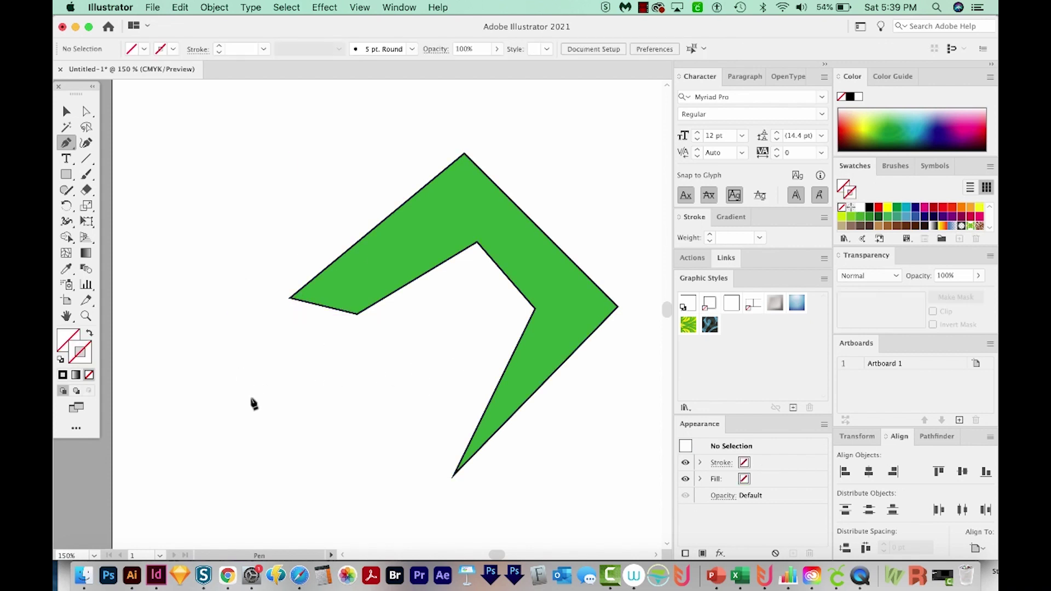
- Draw a closed five-sided shape of straight segments below the green shape's open end, and deselect it
left_click(330, 361)
left_click(222, 364)
left_click(196, 457)
left_click(286, 497)
left_click(353, 444)
left_click(331, 362)
key("v")
key("super+shift+a")
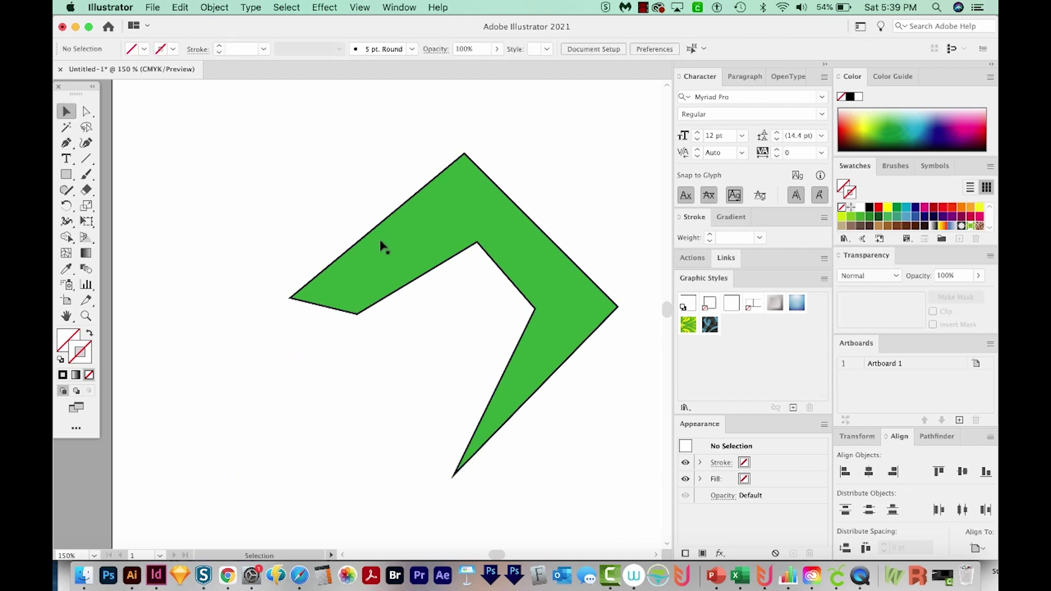
- Apply the default 1 pt black stroke to the five-sided shape and set its fill to none
left_click_drag(258, 530, 258, 530)
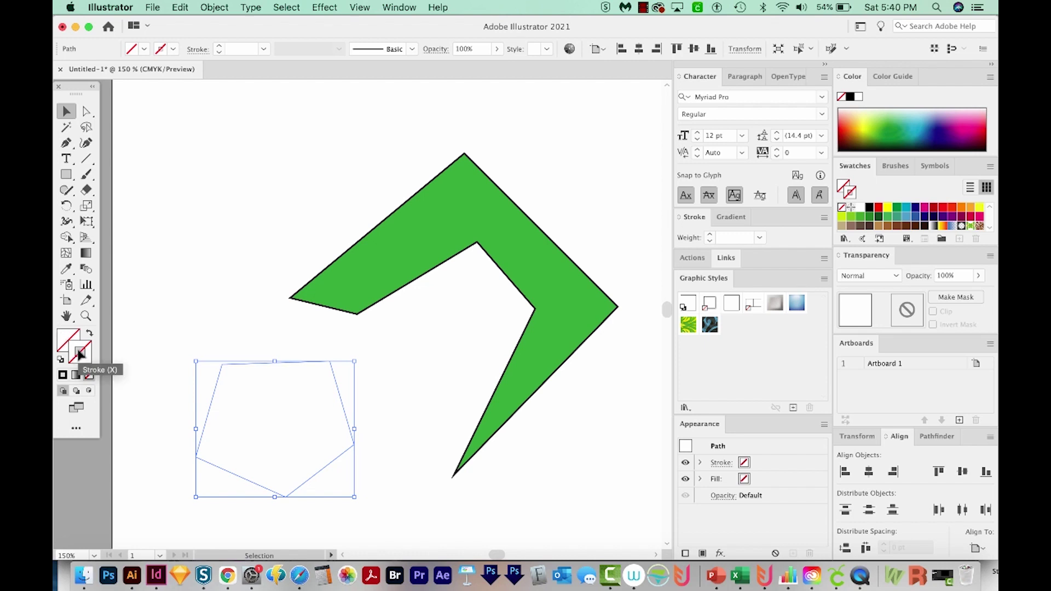
key("d")
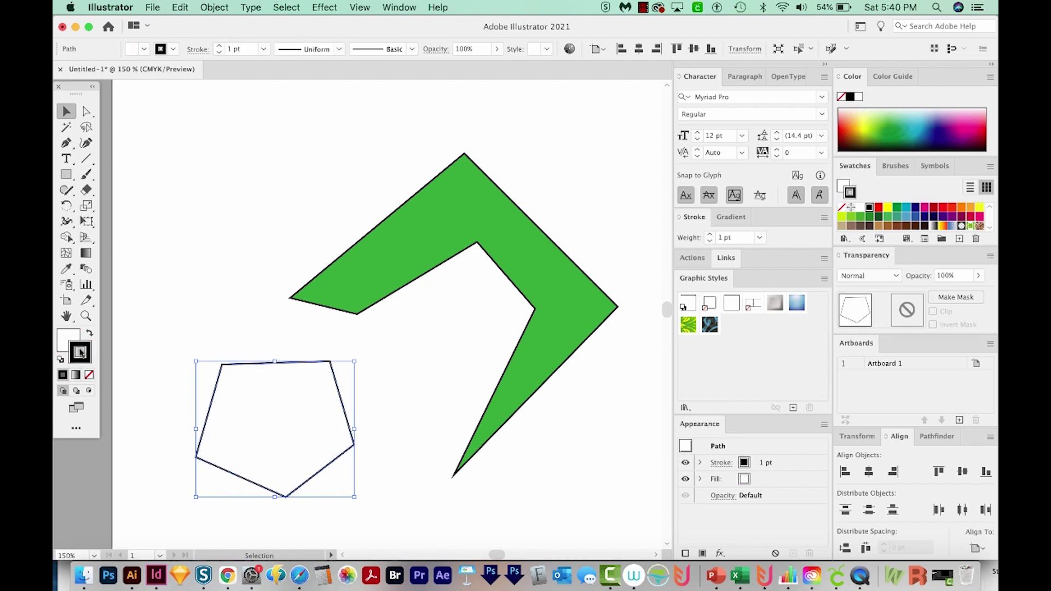
left_click(67, 339)
left_click(89, 376)
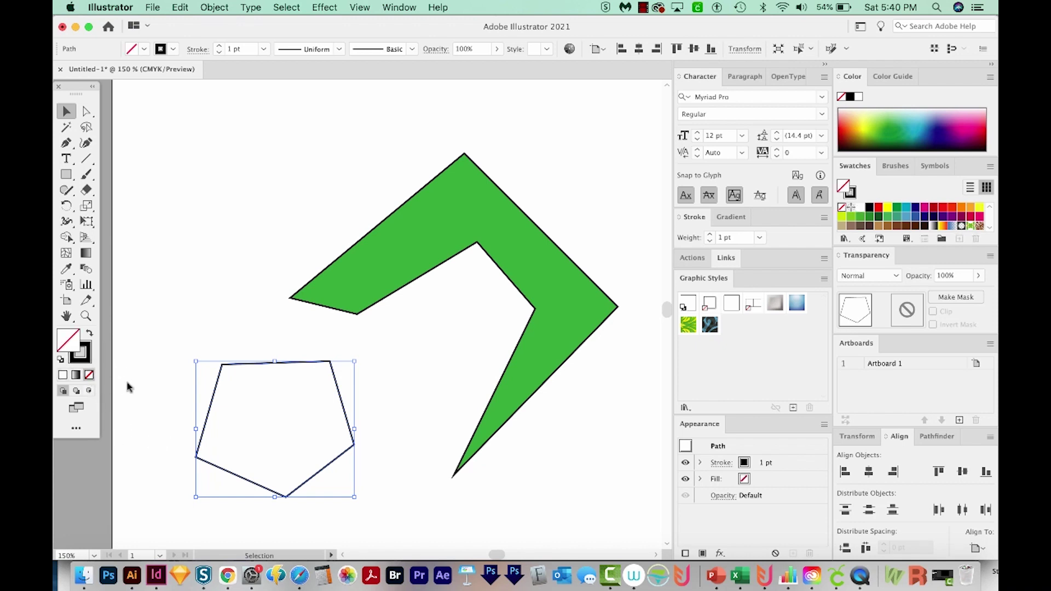
- Delete all artwork from the artboard and activate the Pen tool
key("super+a")
key("Delete")
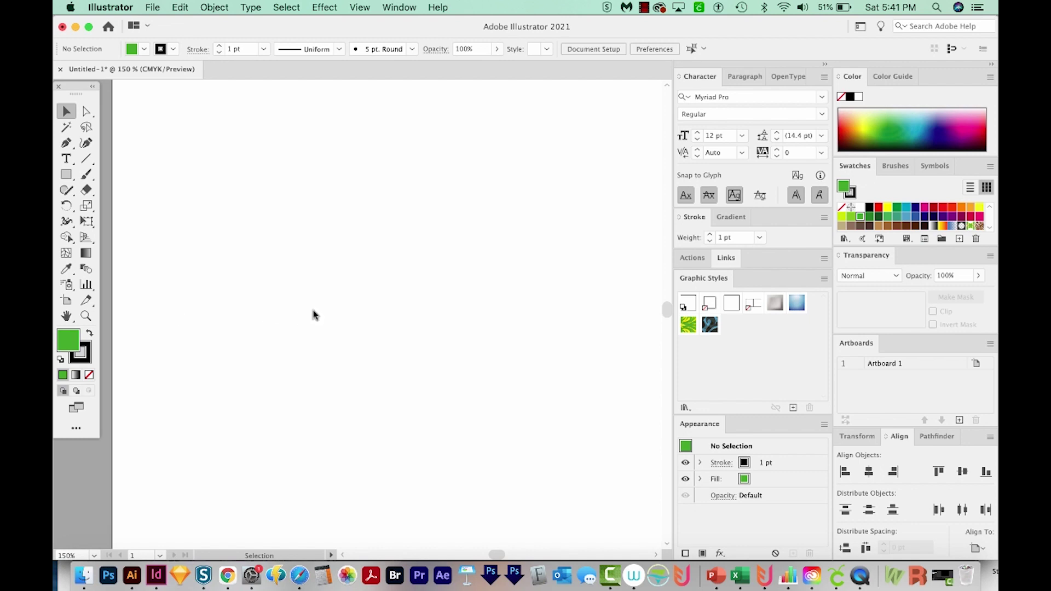
key("p")
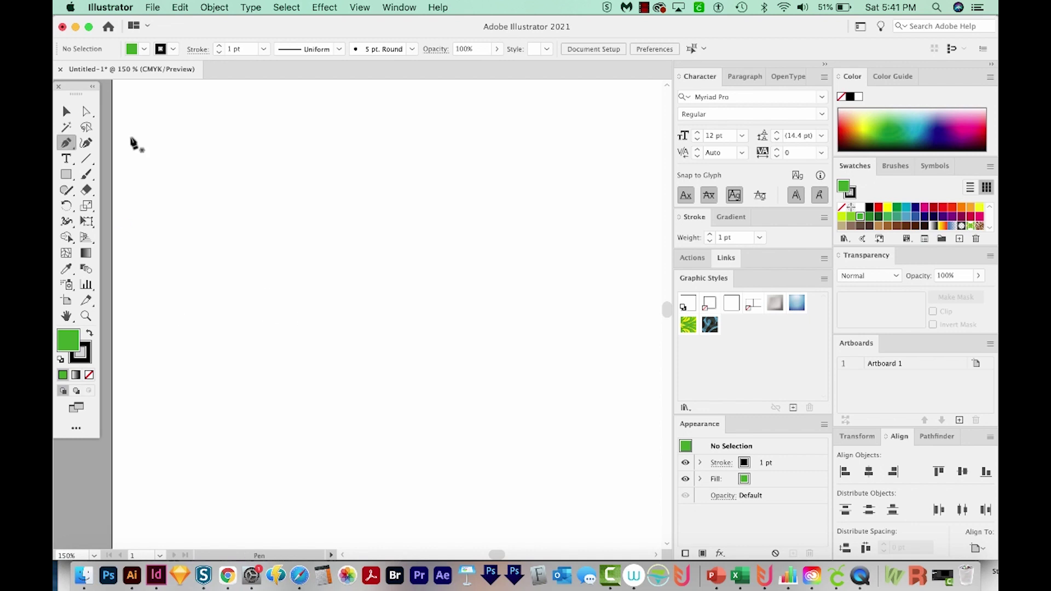
left_click_drag(334, 278, 429, 255)
left_click_drag(414, 318, 343, 177)
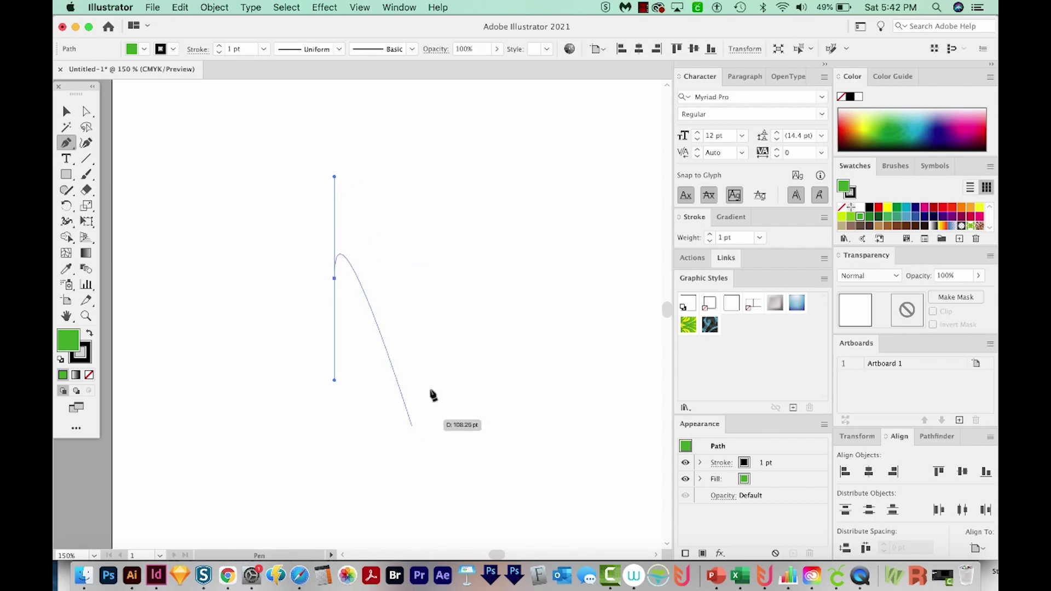
left_click_drag(458, 274, 438, 367)
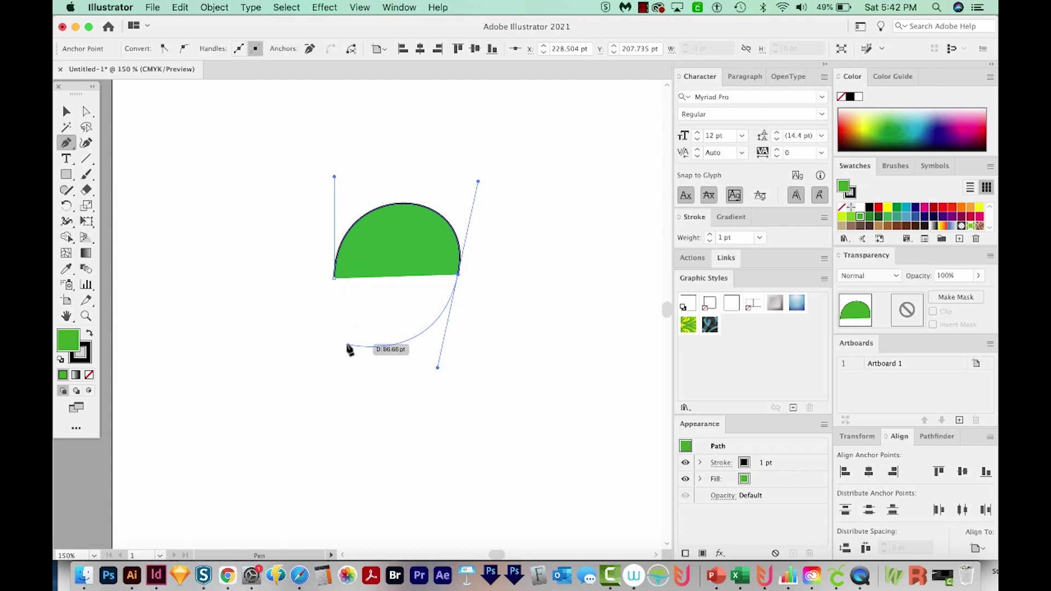
key("super+z")
key("super+z")
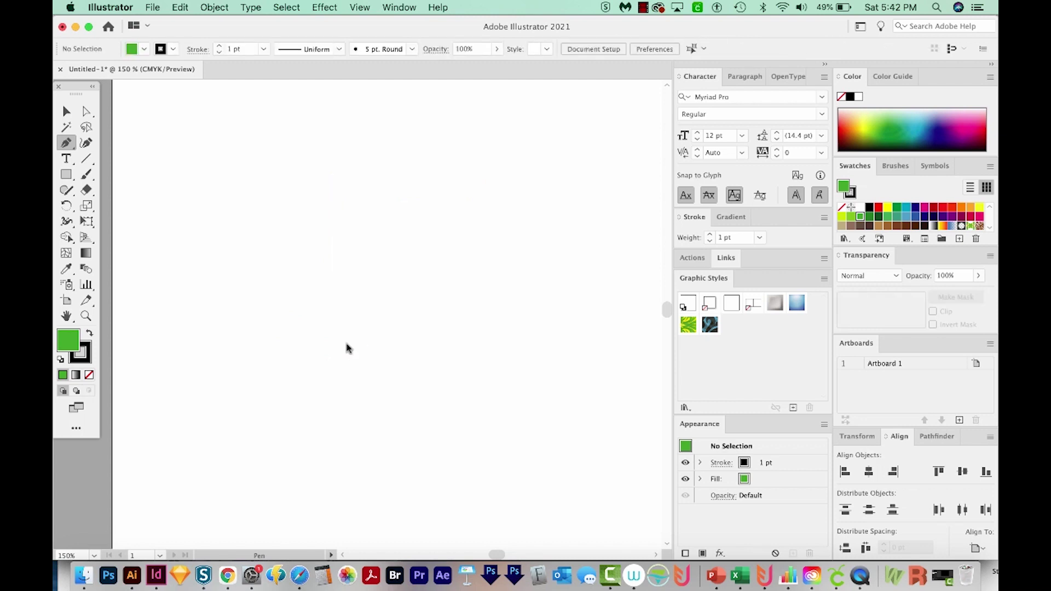
- Draw an open, green-filled path from a corner point through four smooth points with horizontal and vertical handles, forming the shape's upper lobe
left_click(291, 286)
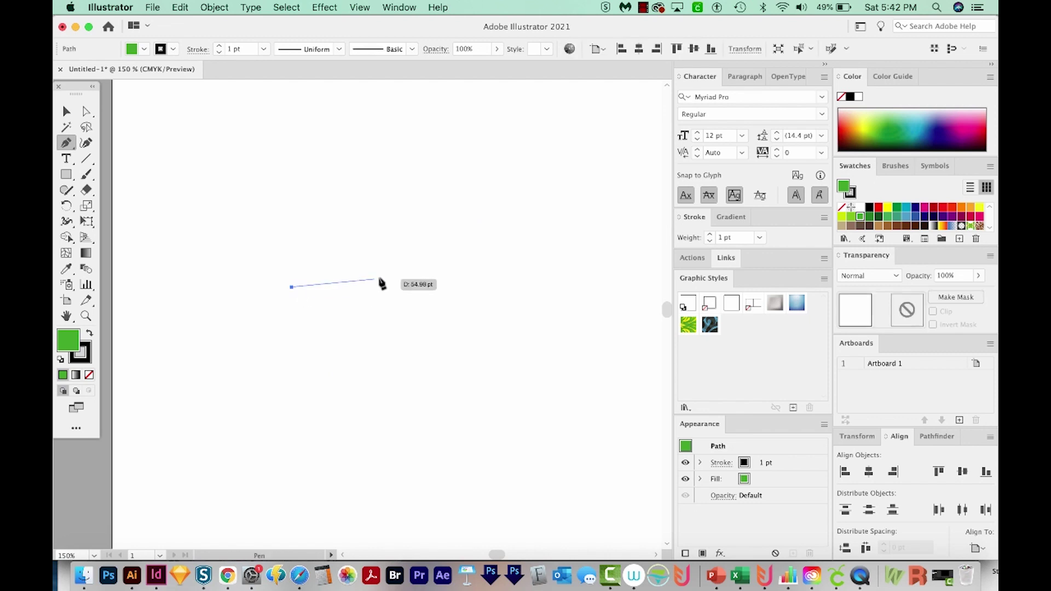
left_click(366, 210)
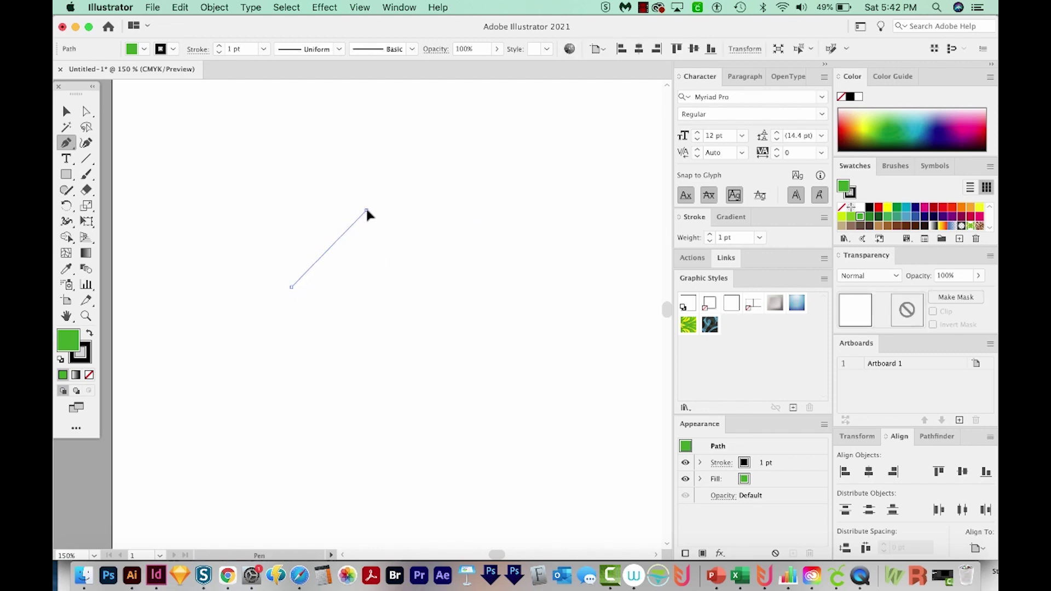
left_click_drag(366, 211, 446, 224)
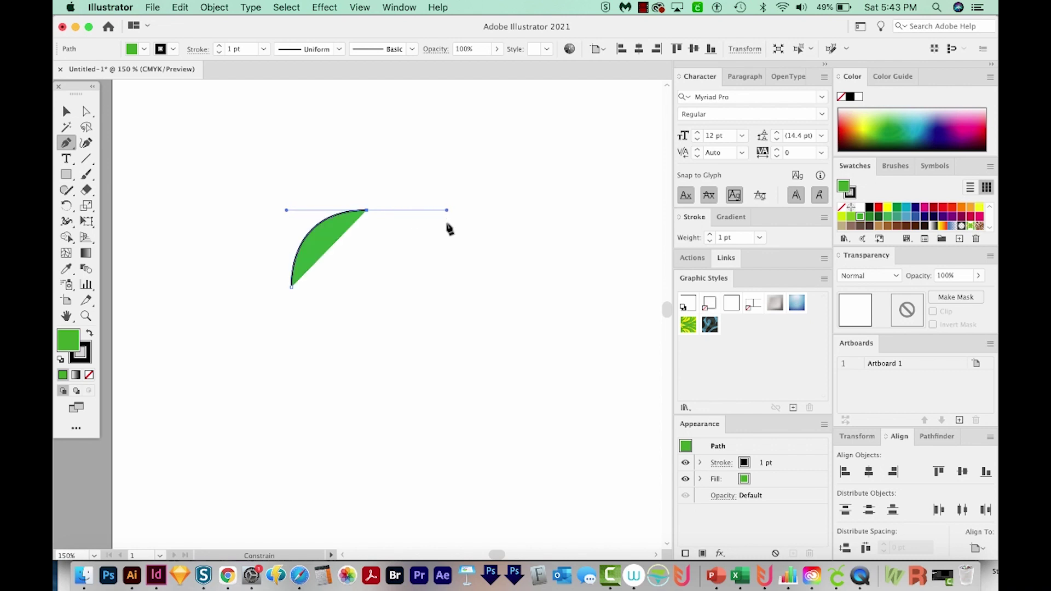
left_click_drag(480, 152, 488, 106)
left_click_drag(575, 151, 583, 197)
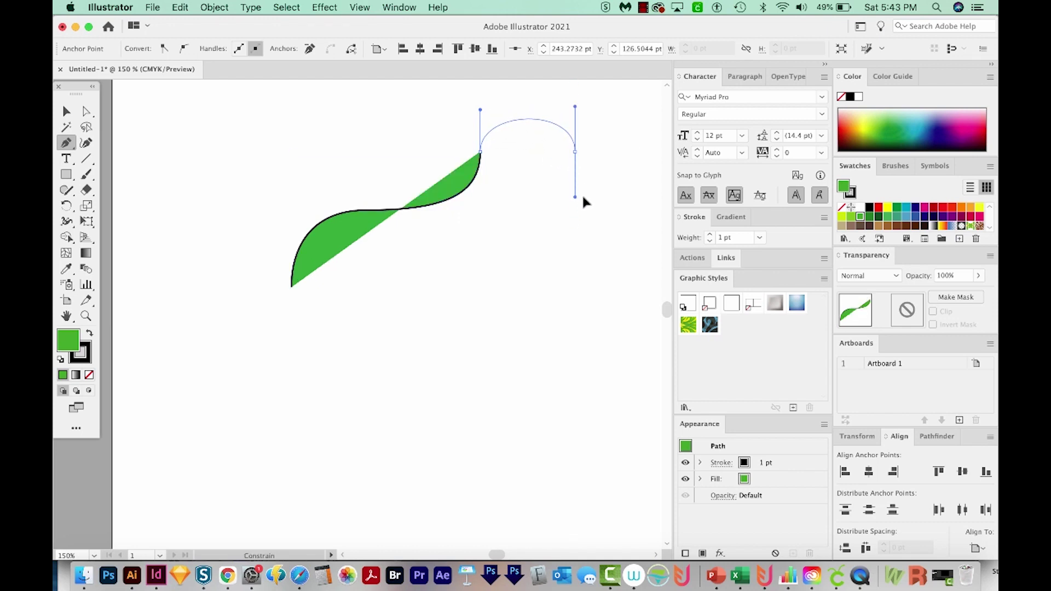
left_click_drag(402, 286, 274, 286)
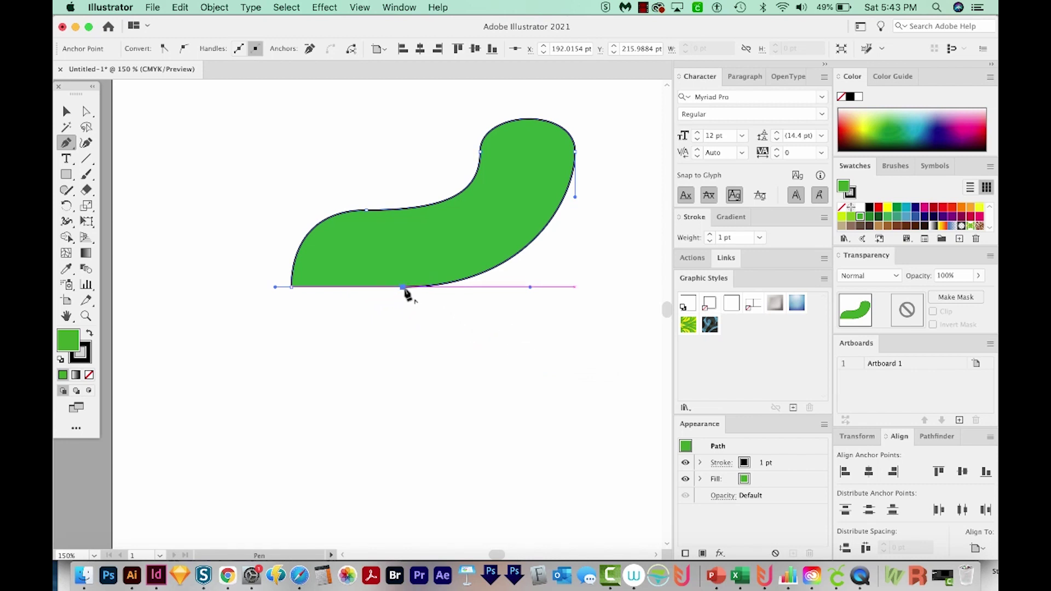
- Convert the path's last point to a corner, add a curved lower lobe, and close the shape at its starting point
left_click_drag(405, 293, 525, 335)
left_click(526, 335)
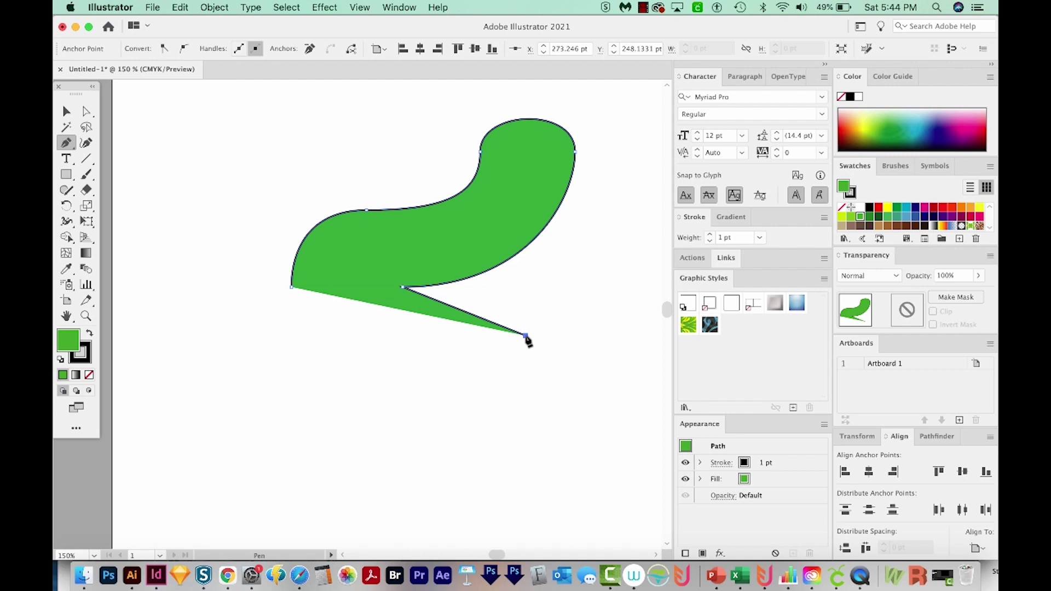
key("cmd+z")
left_click_drag(547, 343, 556, 407)
left_click_drag(376, 405, 336, 368)
mouse_move(291, 287)
left_mouse_down()
mouse_move(300, 284)
mouse_move(290, 267)
left_mouse_up()
scroll(498, 441, "right", 7)
scroll(498, 441, "up", 2)
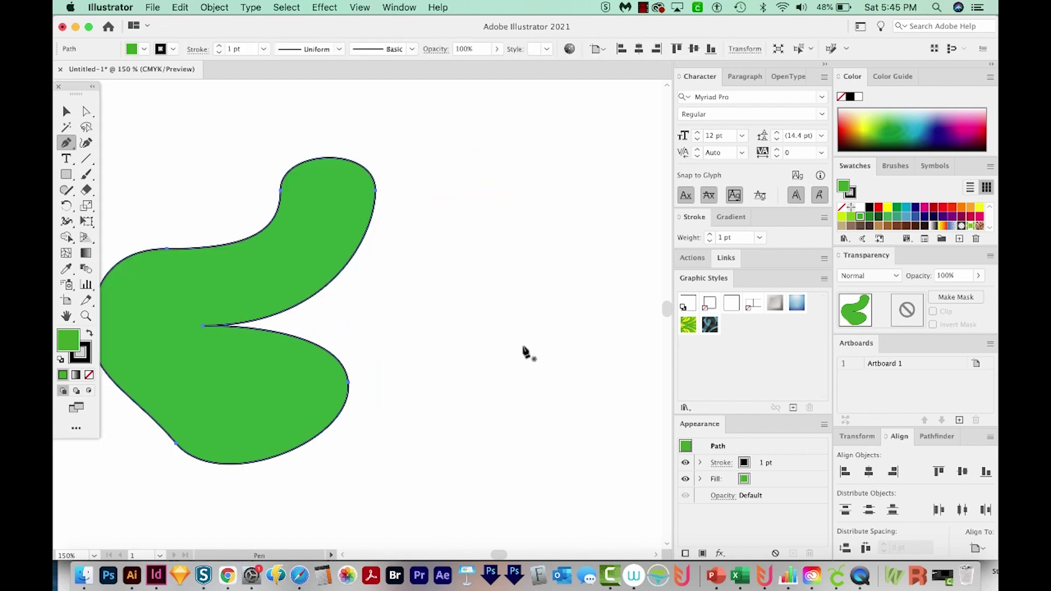
scroll(454, 261, "left", 6)
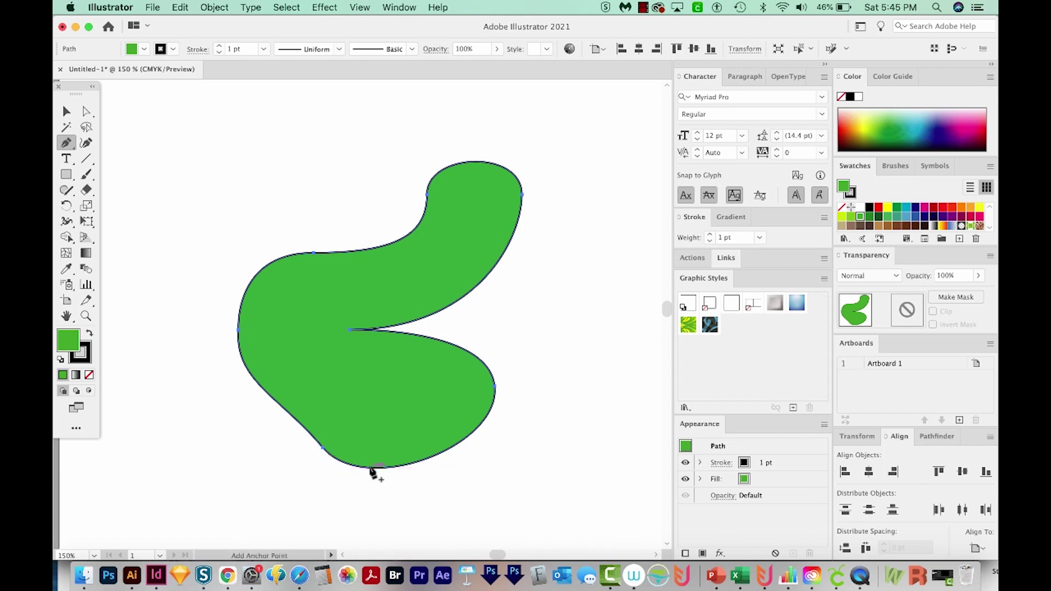
scroll(372, 471, "right", 3)
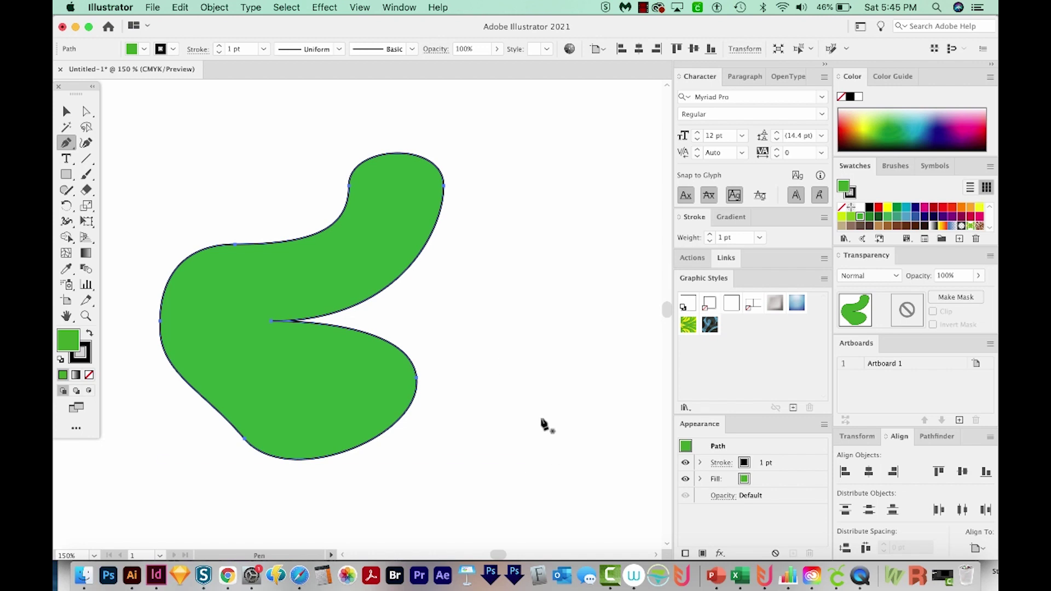
- Draw a green-filled eye-shaped path with corner points at both ends and smooth upper and lower points, ending just short of its start
scroll(430, 317, "right", 4)
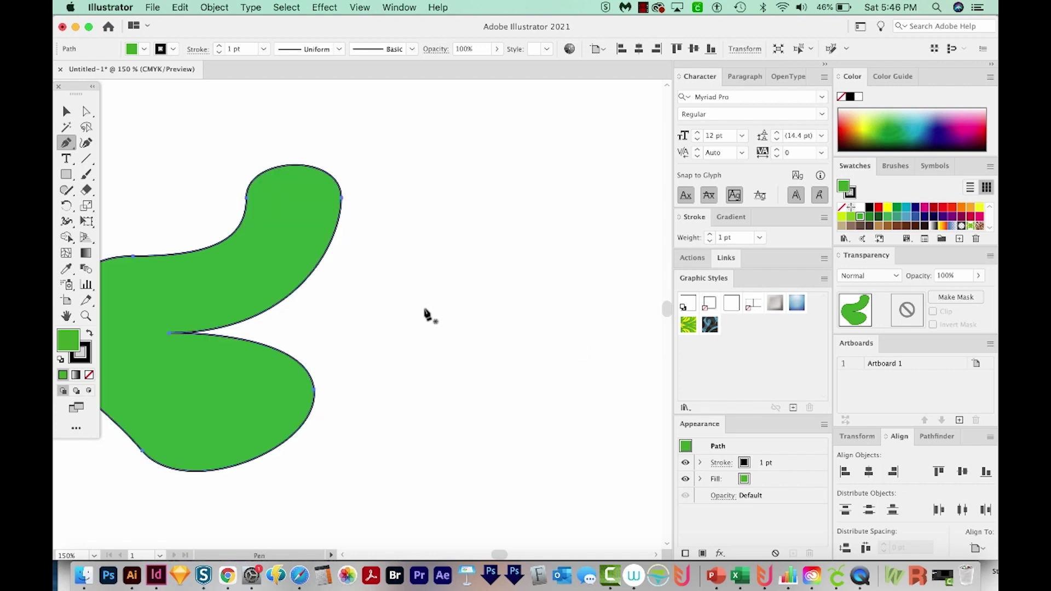
left_click(393, 315)
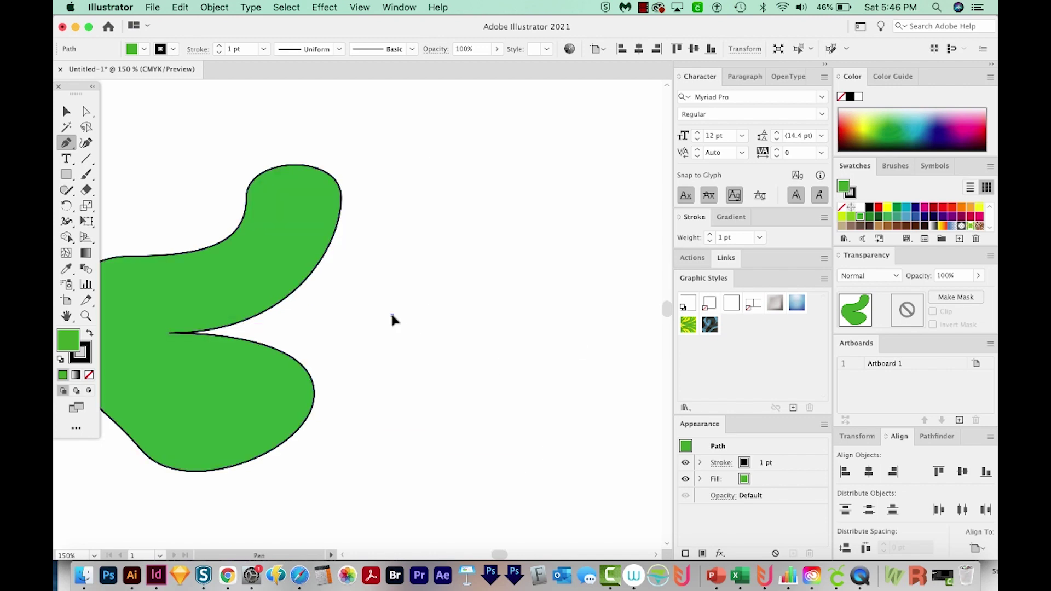
left_click(469, 278)
left_click_drag(470, 278, 528, 302)
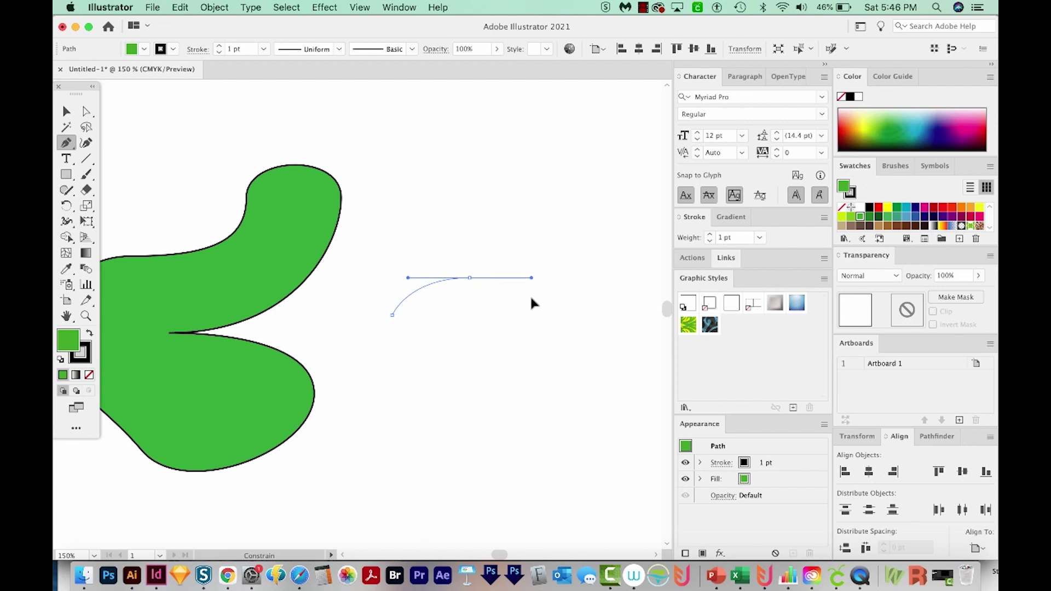
left_click_drag(531, 298, 530, 299)
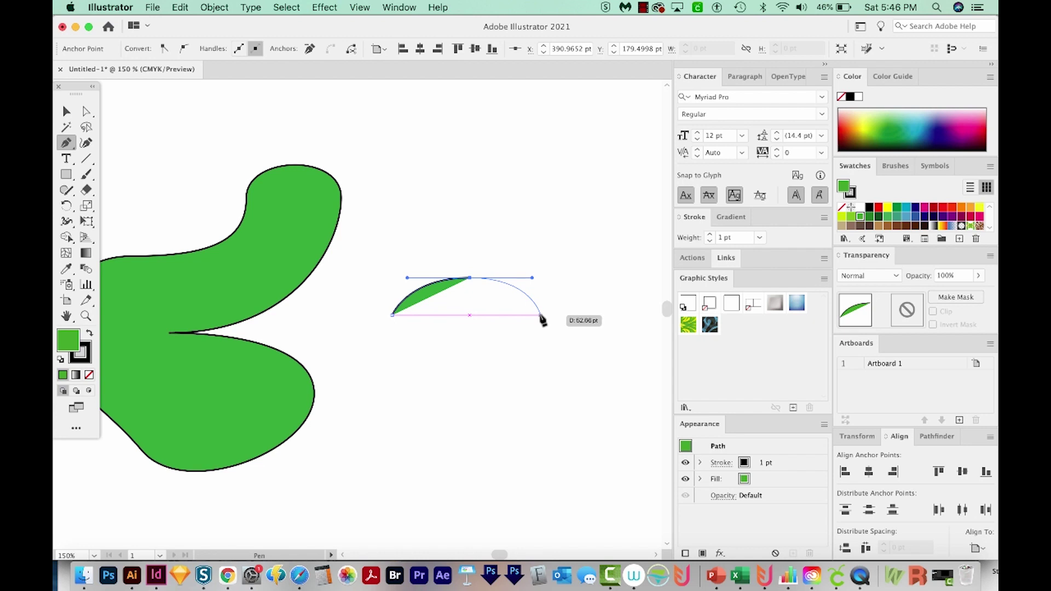
left_click(540, 316)
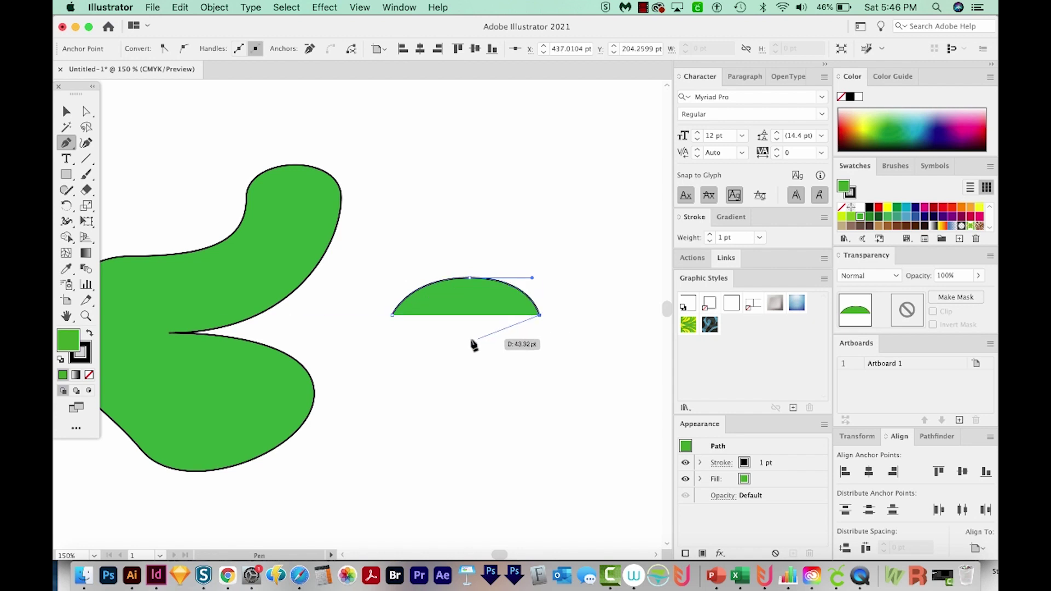
left_click_drag(466, 341, 409, 340)
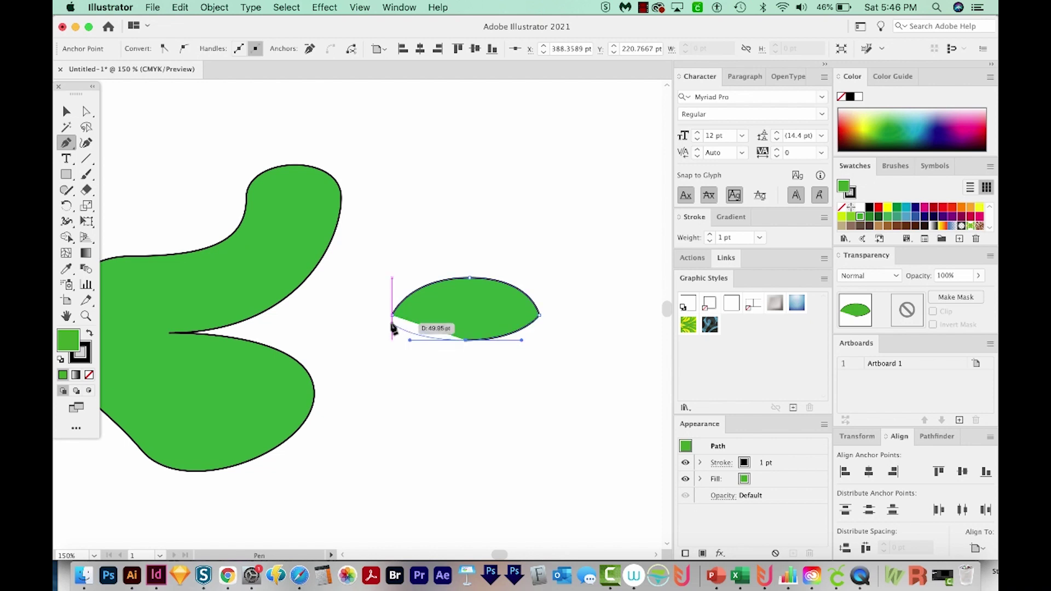
left_click_drag(393, 314, 661, 521)
- Move the loose end of the eye-shaped path onto its starting point with the Direct Selection tool
key("z")
key("space")
left_click_drag(511, 403, 400, 310)
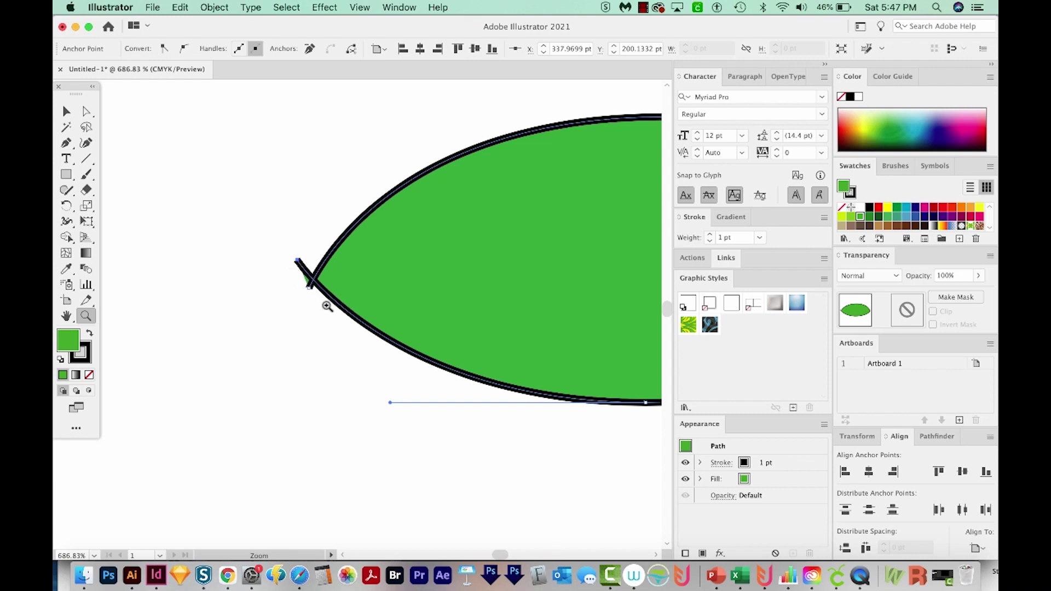
key("a")
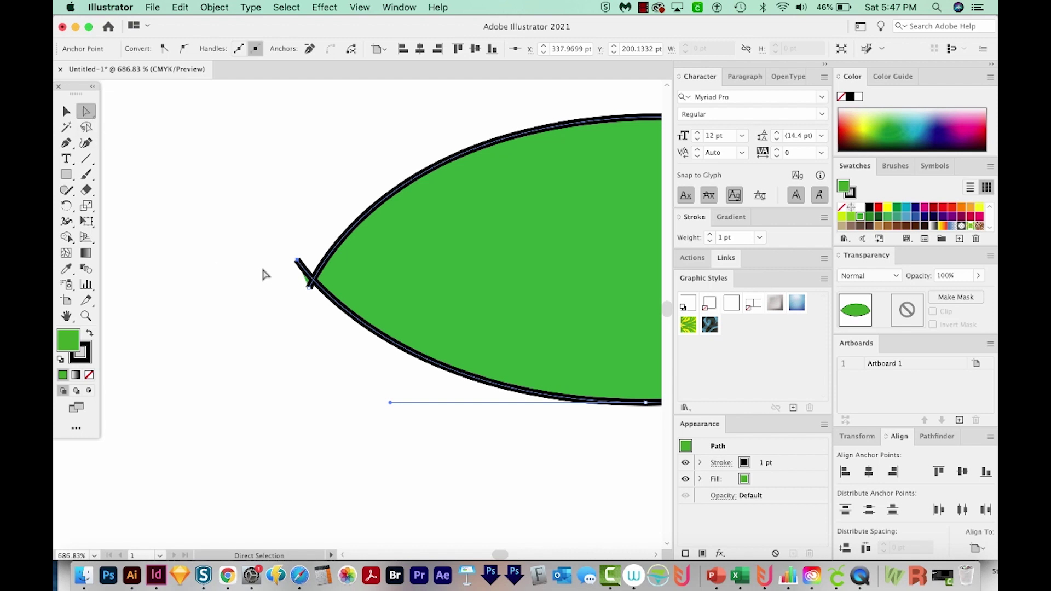
left_click_drag(301, 268, 308, 269)
left_click_drag(300, 265, 535, 443)
key("z")
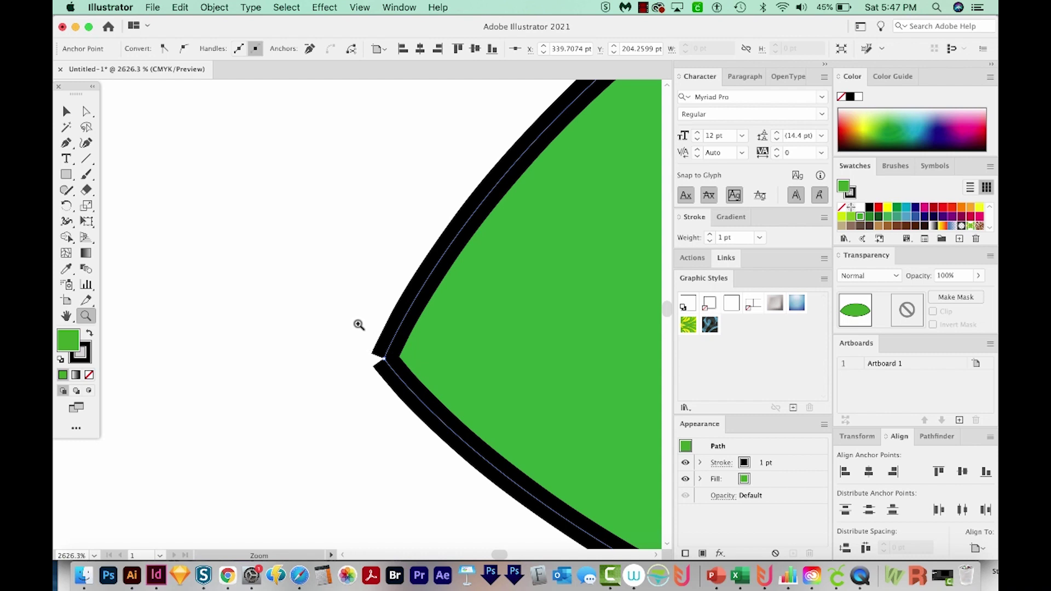
- Select the two overlapping endpoints of the eye-shaped path and join them with the Join command
key("a")
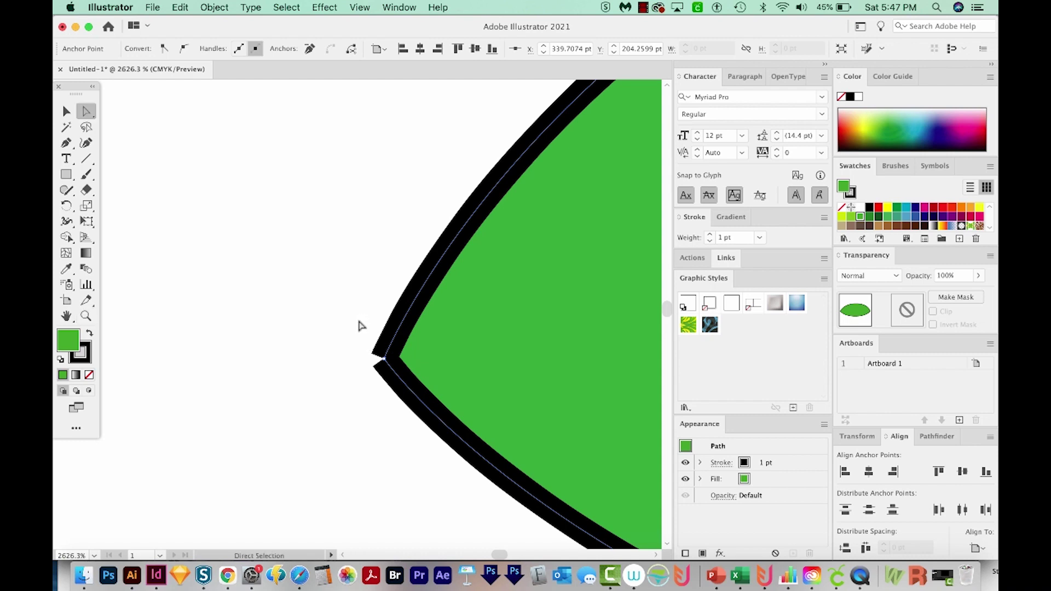
left_click_drag(383, 394, 457, 422)
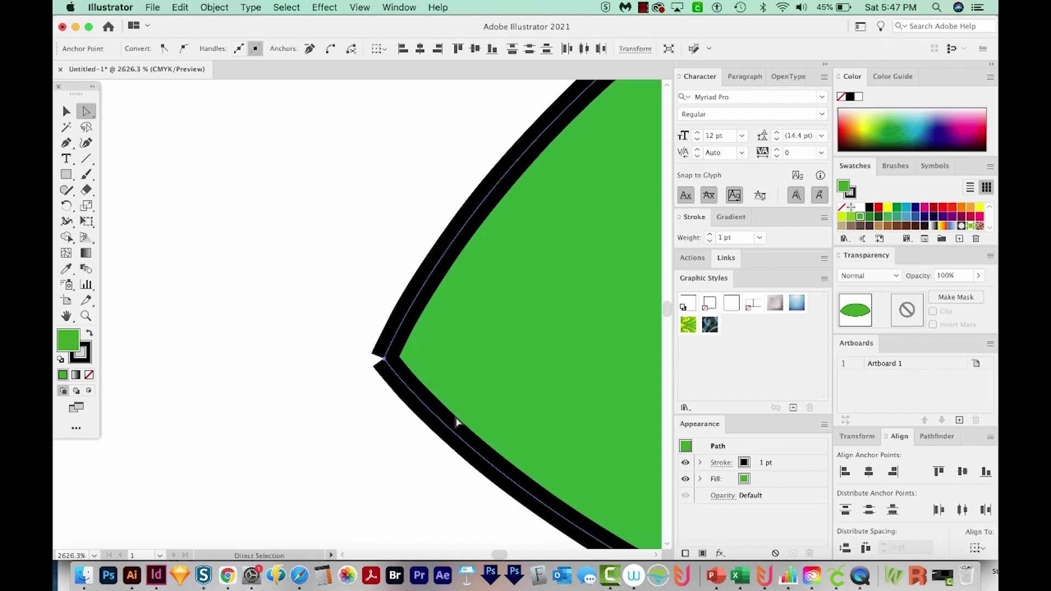
left_click_drag(379, 377, 408, 377)
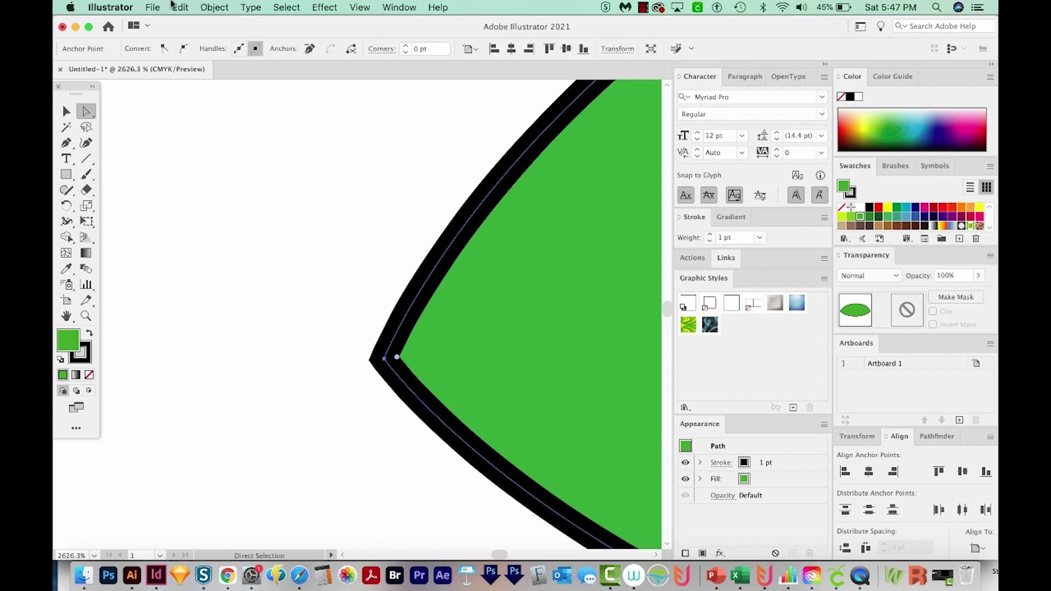
left_click(210, 7)
mouse_move(252, 300)
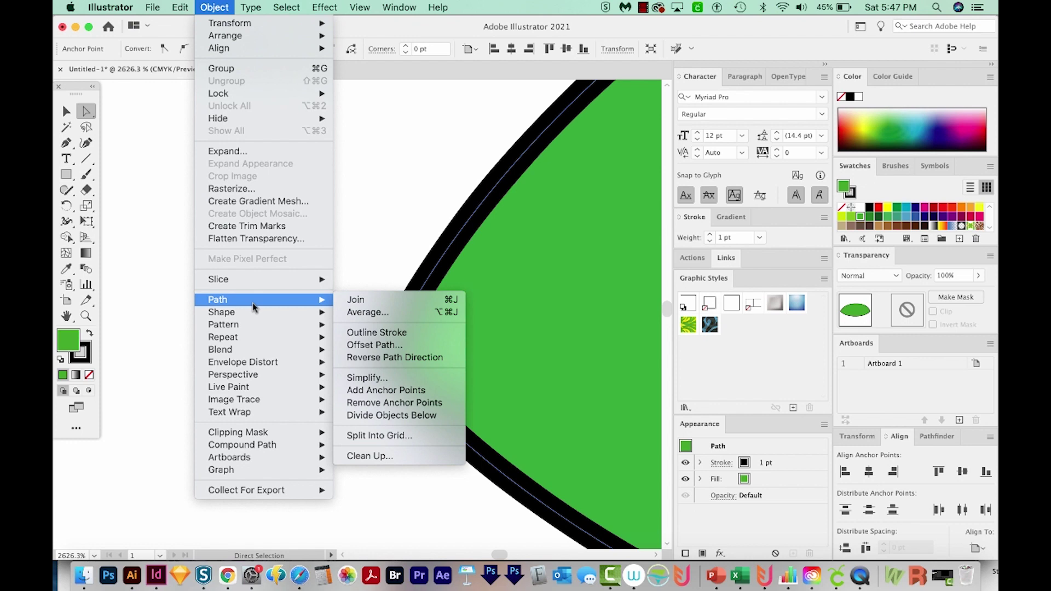
left_click(377, 299)
- Undo the join and the endpoint move on the eye-shaped path
key("super+0")
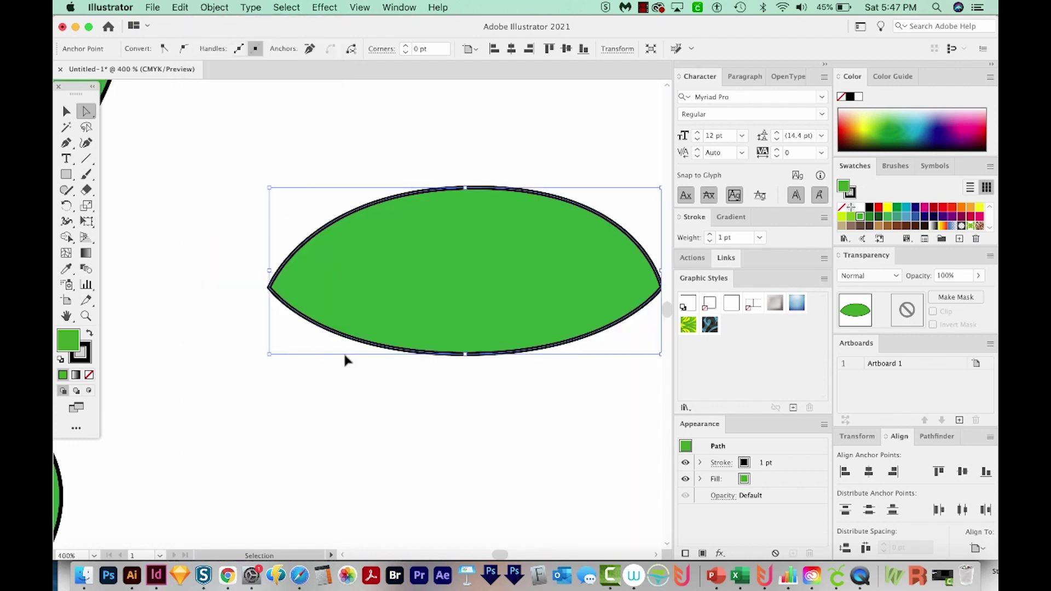
left_click(343, 356)
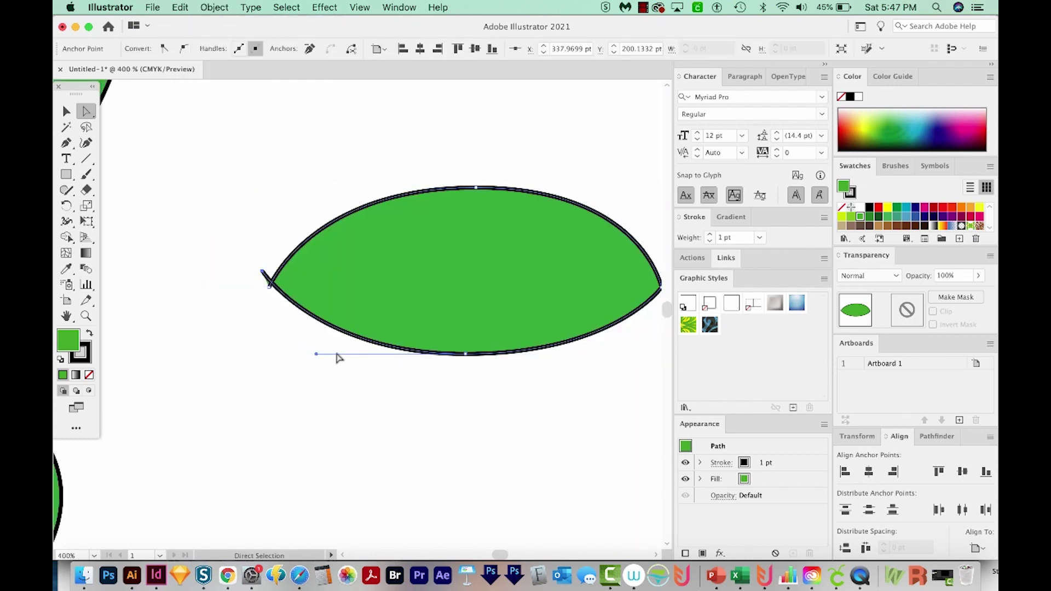
- Move the eye-shaped path's loose end close to its starting point and close the path there with the Pen tool
scroll(205, 223, "up", 3)
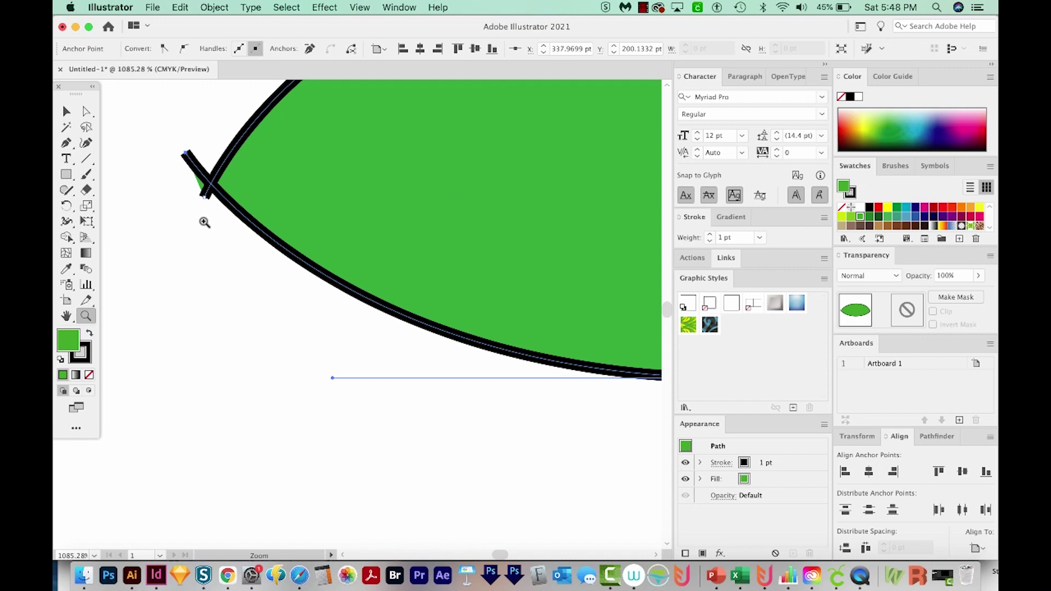
left_click(165, 155)
left_click_drag(188, 159, 212, 210)
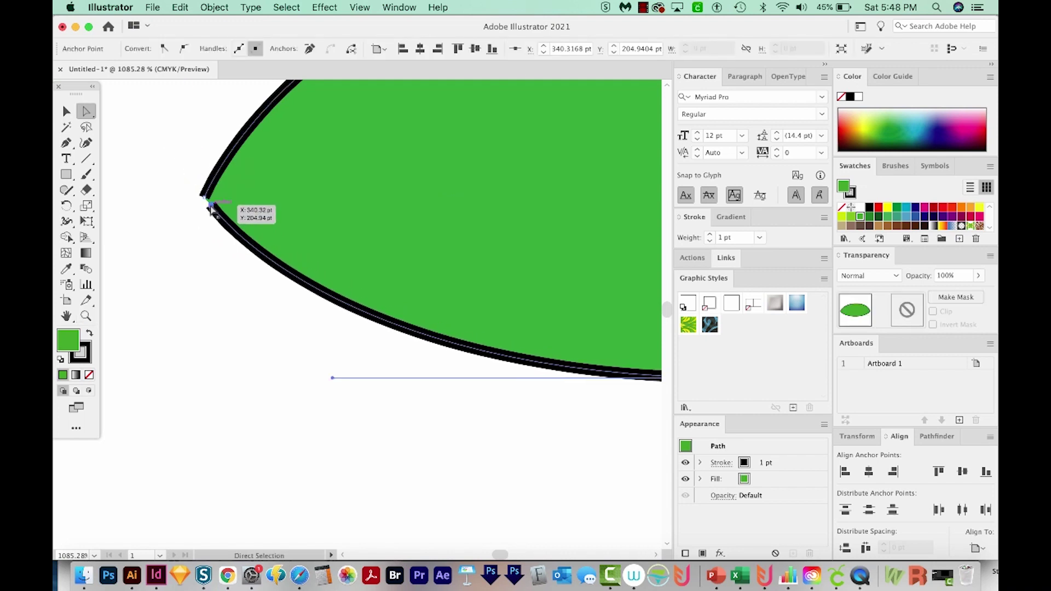
key("p")
left_click_drag(210, 208, 205, 198)
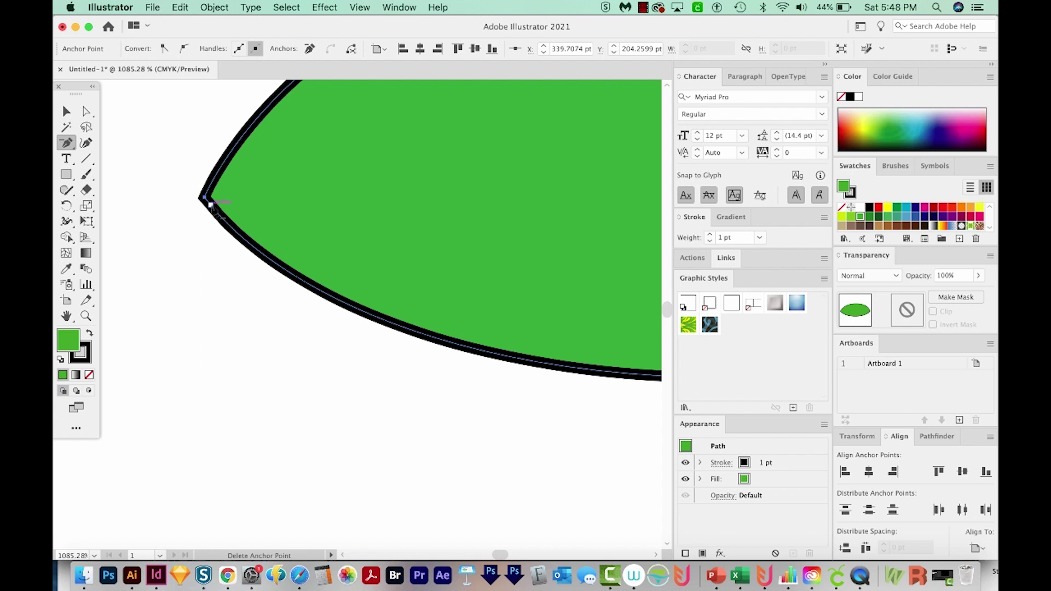
left_click(211, 207)
- Draw a circle in the middle of the eye shape as its iris
key("super+0")
key("l")
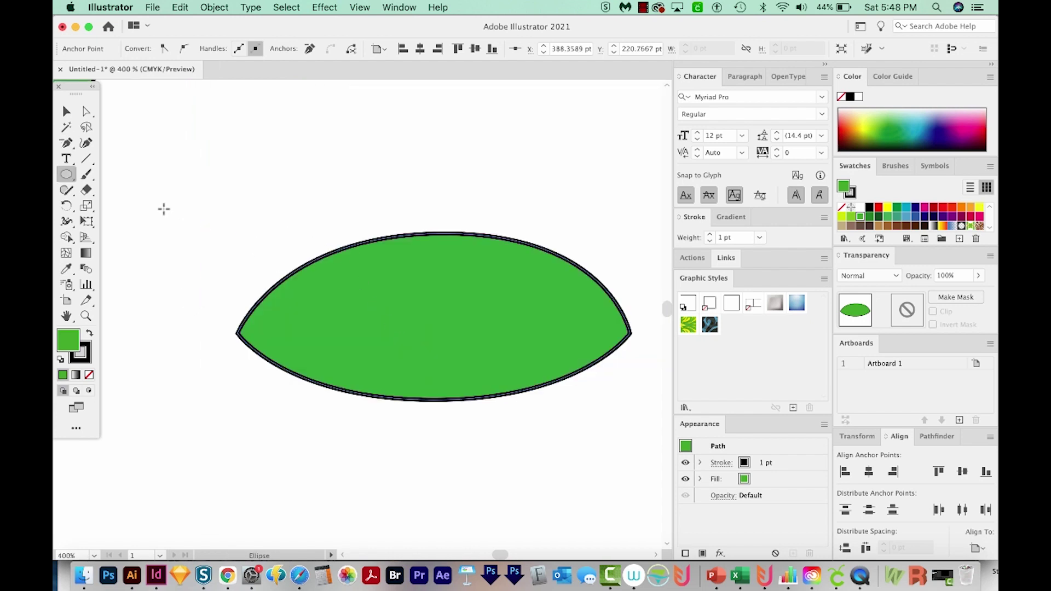
mouse_move(371, 236)
left_mouse_down()
mouse_move(510, 395)
mouse_move(492, 378)
left_mouse_up()
- Select all artwork on the artboard and delete it
key("v")
key("super+1")
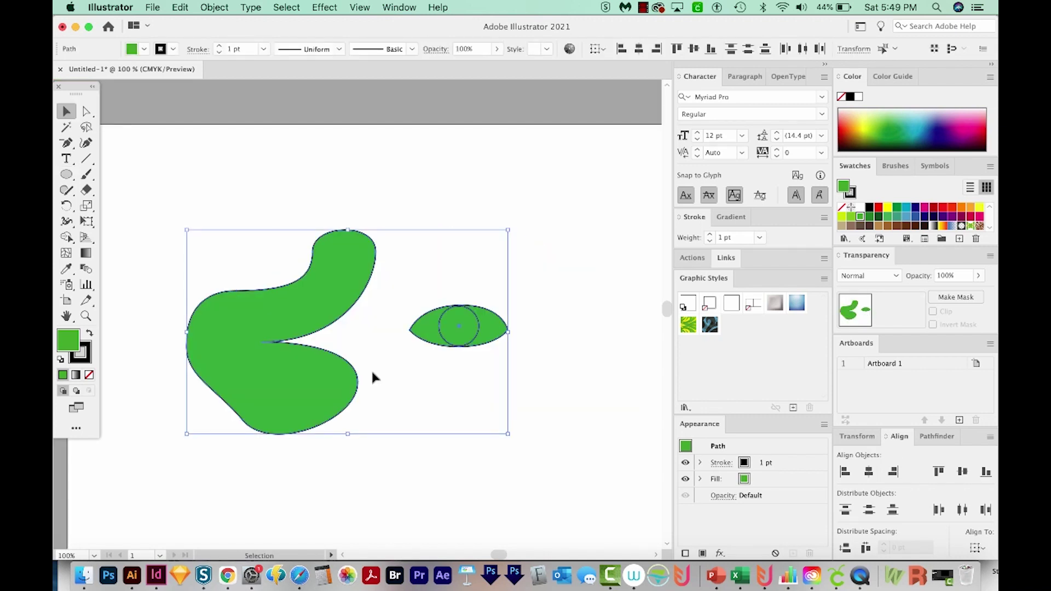
key("BackSpace")
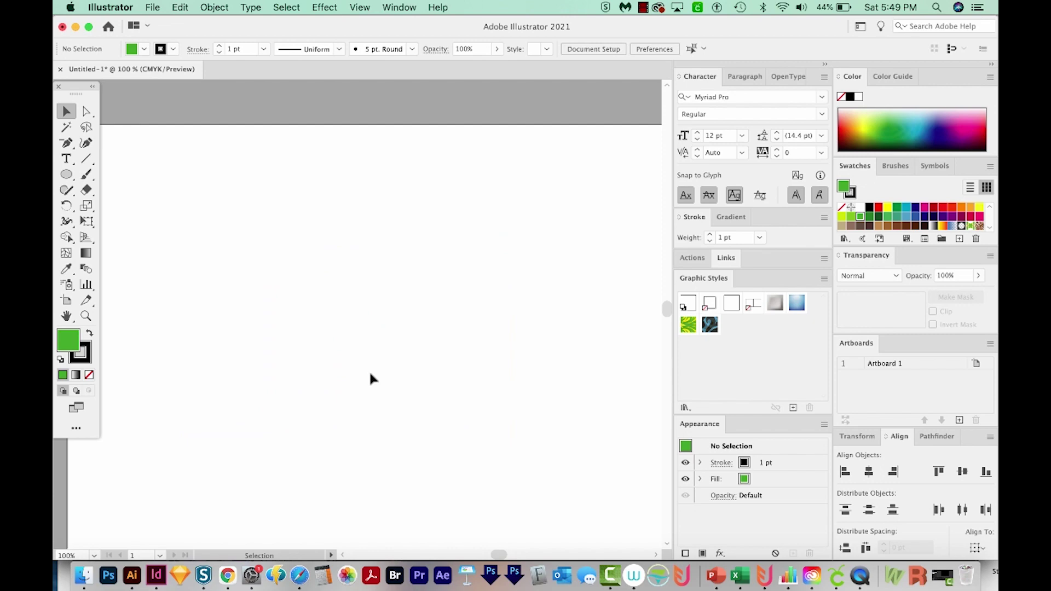
- Switch to Finder and place the image Screen Shot 2021-04-02 at 4.17.57 PM on the Illustrator artboard
left_click(84, 575)
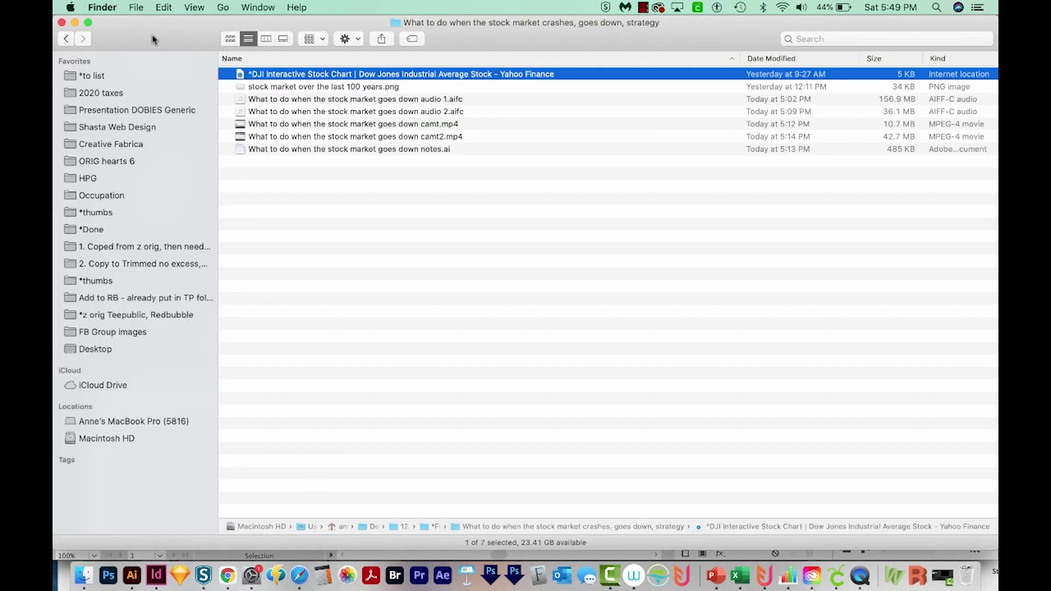
key("super+w")
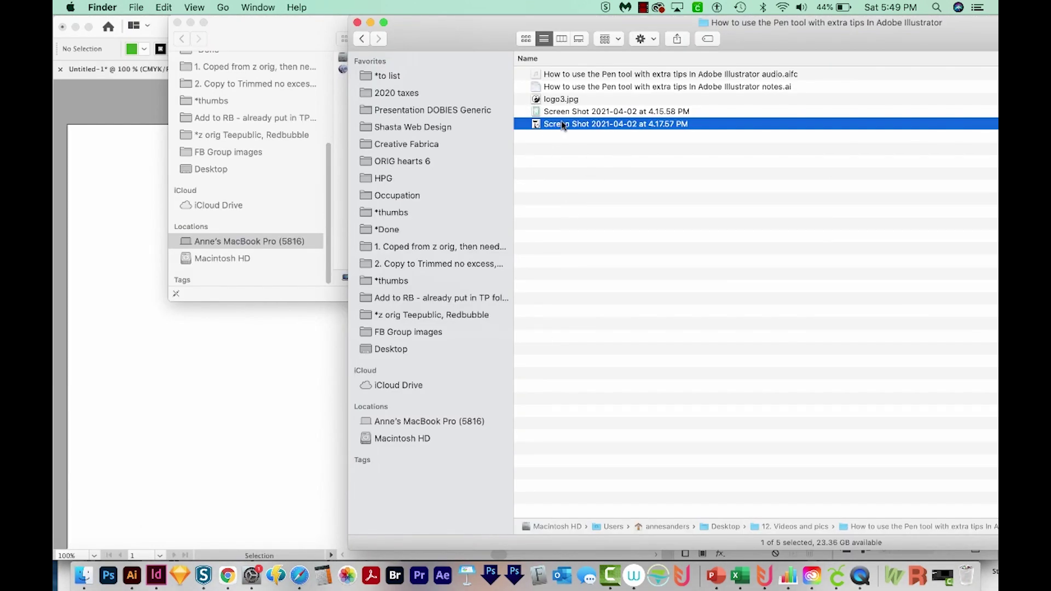
left_click_drag(536, 126, 254, 423)
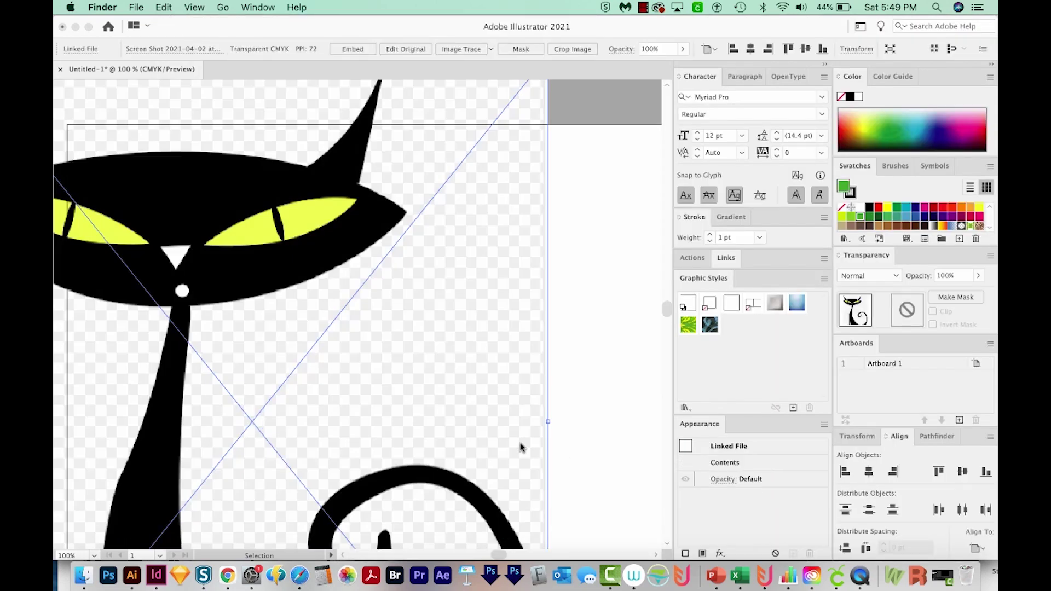
left_click(677, 355)
- Scale the placed cat image uniformly to 40%
key("s")
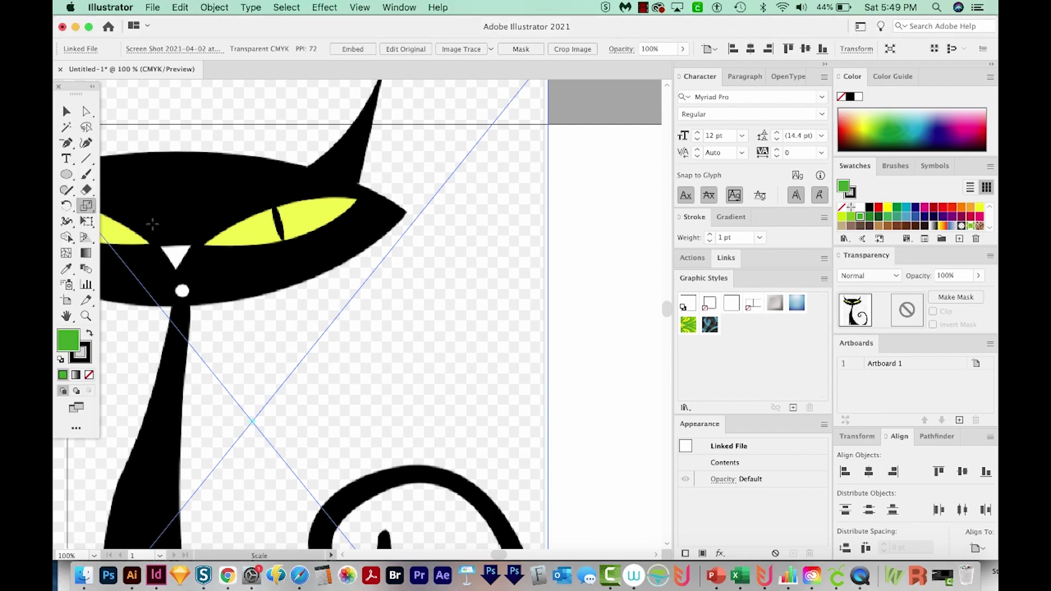
key("Return")
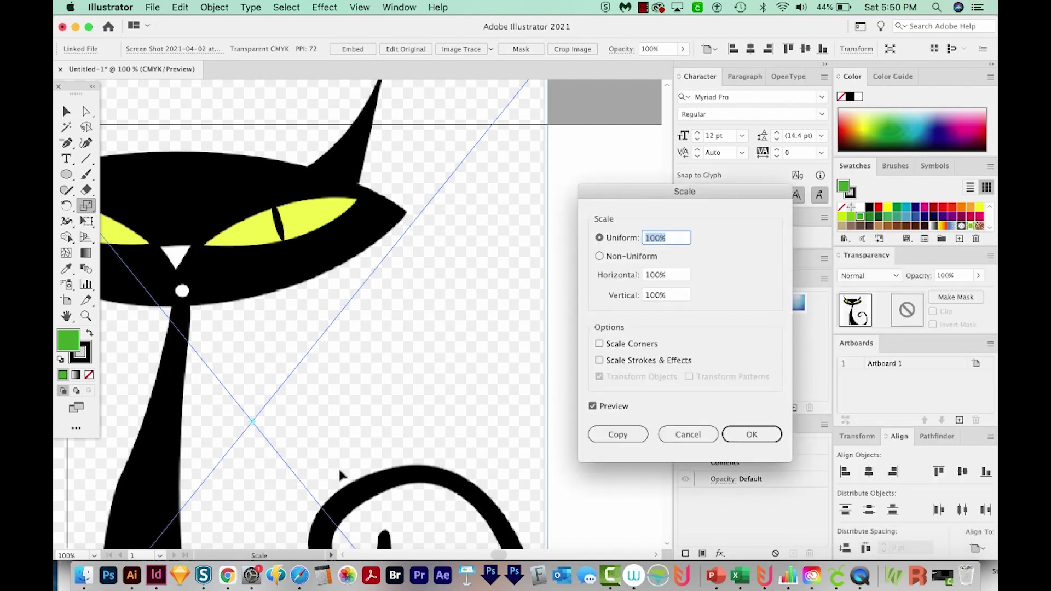
type("40")
key("Return")
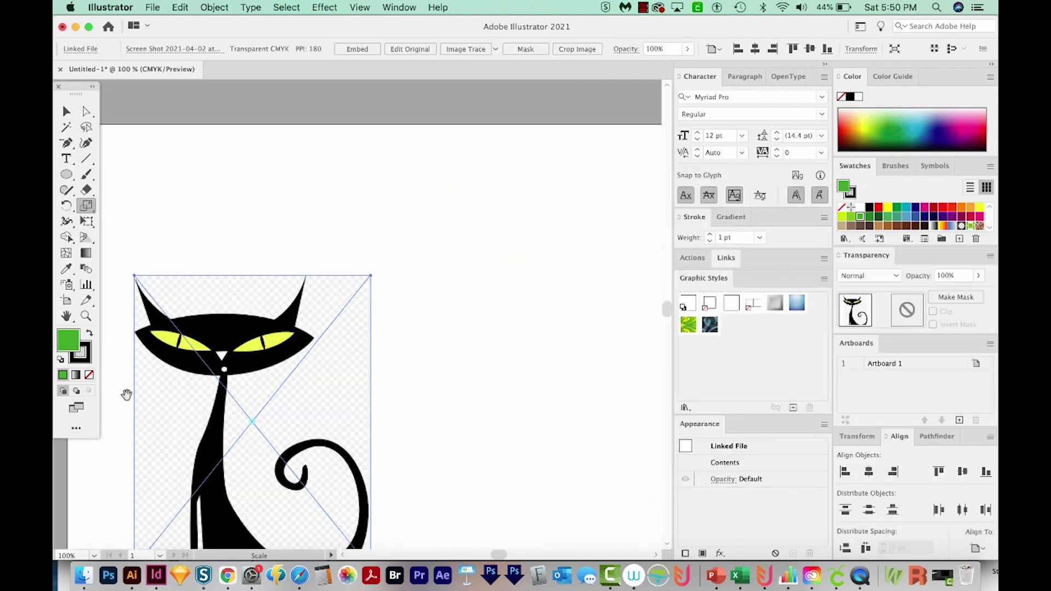
key("v")
key("super+1")
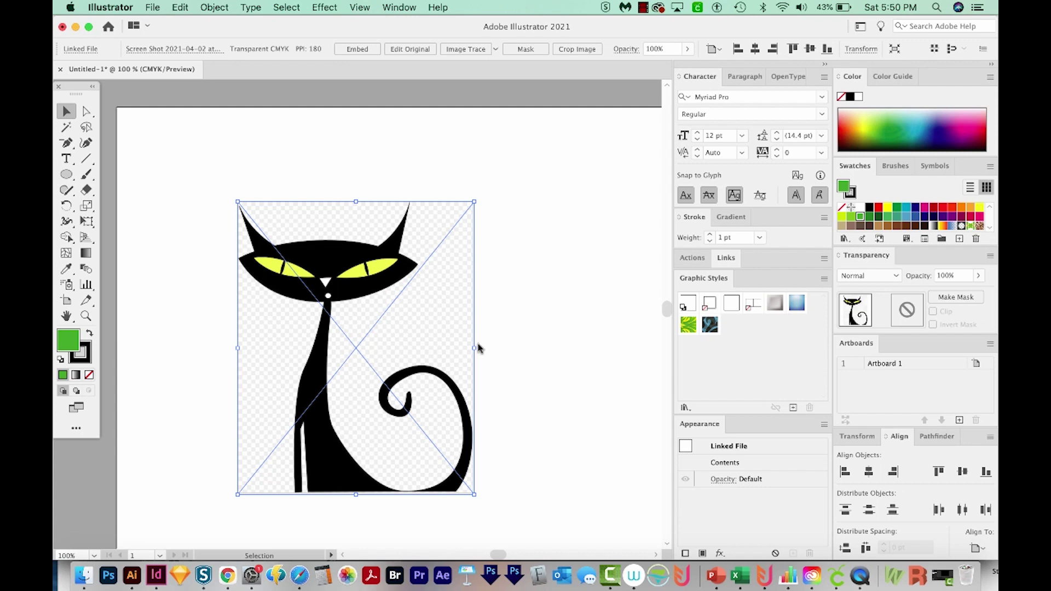
- Lock Layer 1 with the cat image and add a new layer above it
key("F7")
left_click_drag(430, 201, 554, 146)
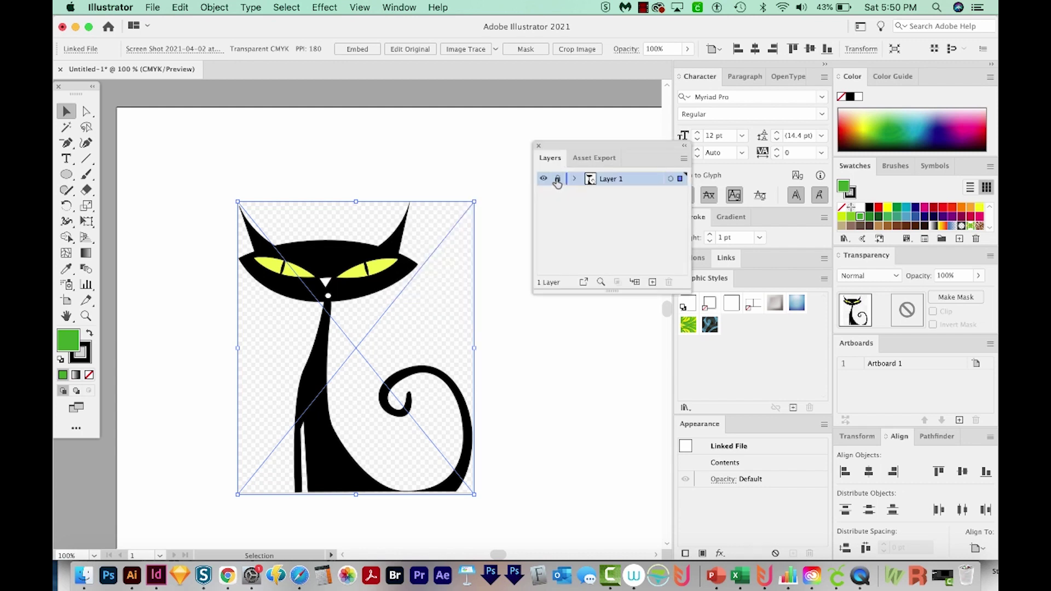
left_click(556, 180)
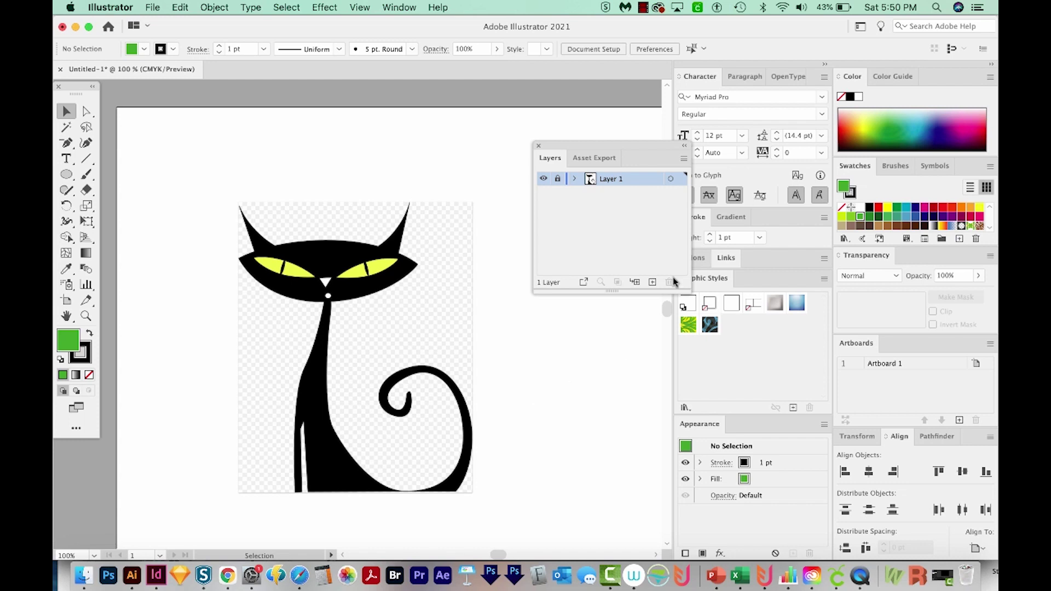
left_click(652, 282)
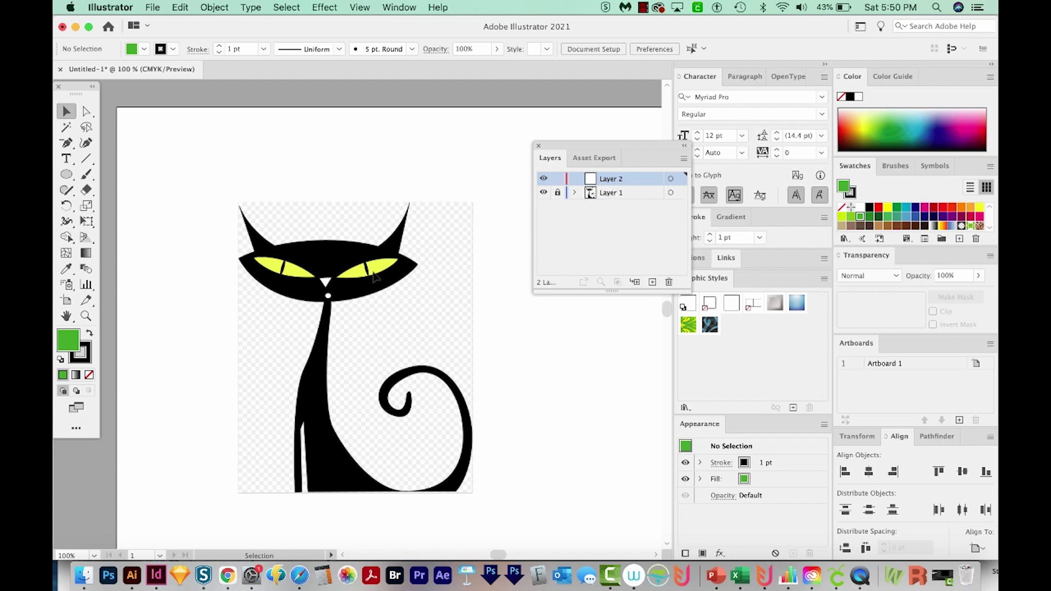
- Move the Layers panel clear of the cat image and examine the outline of the cat's head, body and tail
key("z")
left_click_drag(241, 223, 383, 333)
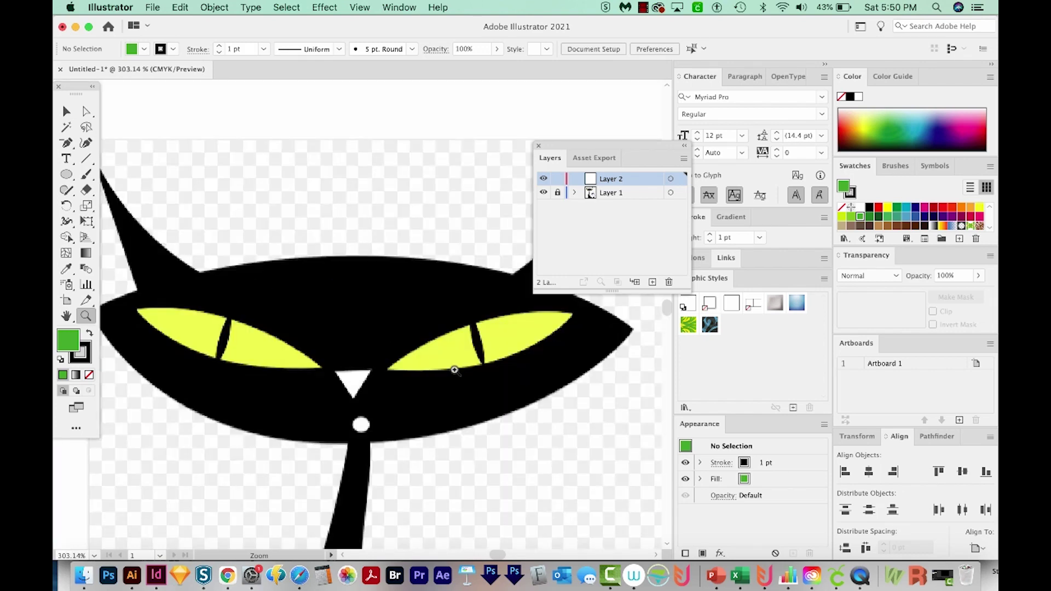
scroll(464, 423, "down", 3)
left_click_drag(464, 423, 435, 316)
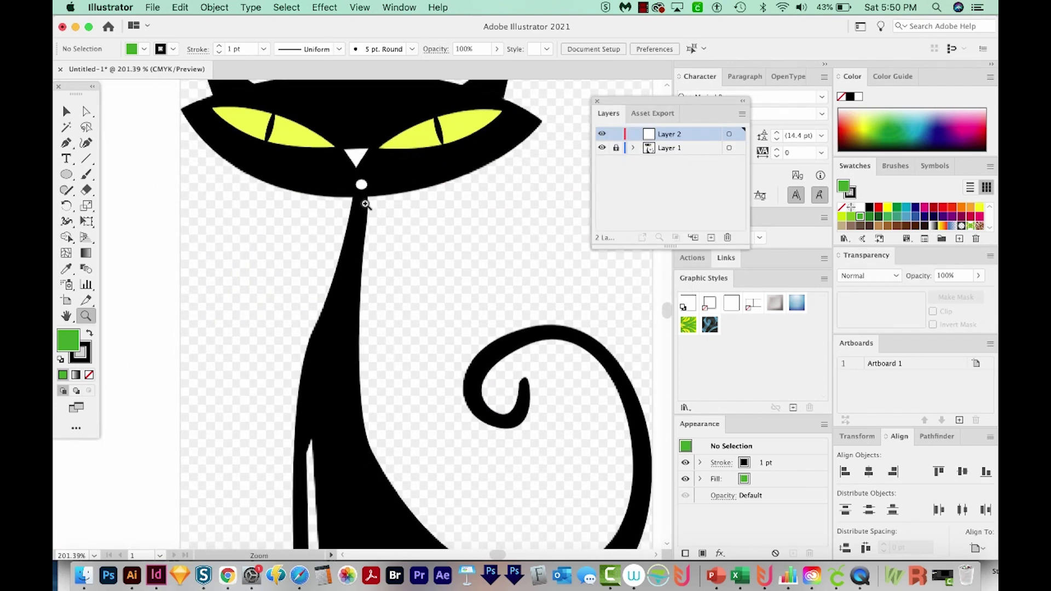
left_click_drag(432, 220, 425, 380)
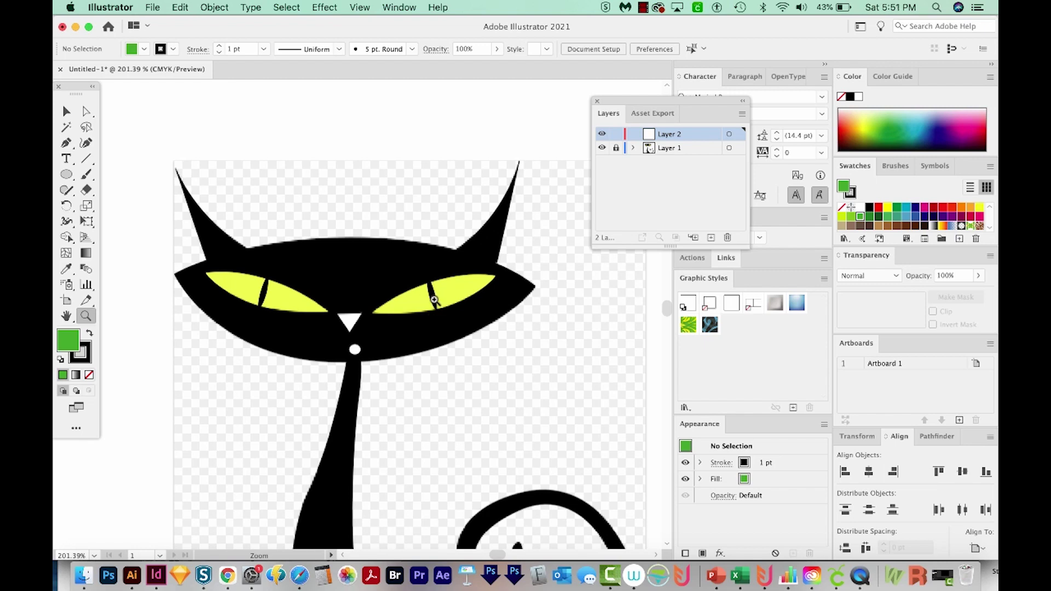
scroll(408, 418, "down", 3)
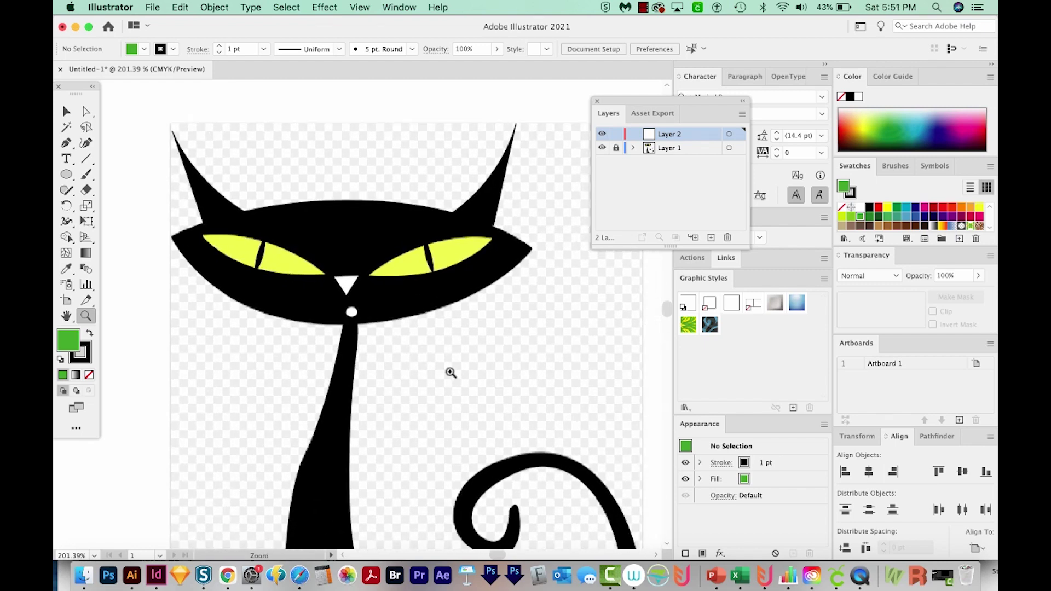
- Set up the Pen tool with no fill and a green stroke for tracing the cat
key("p")
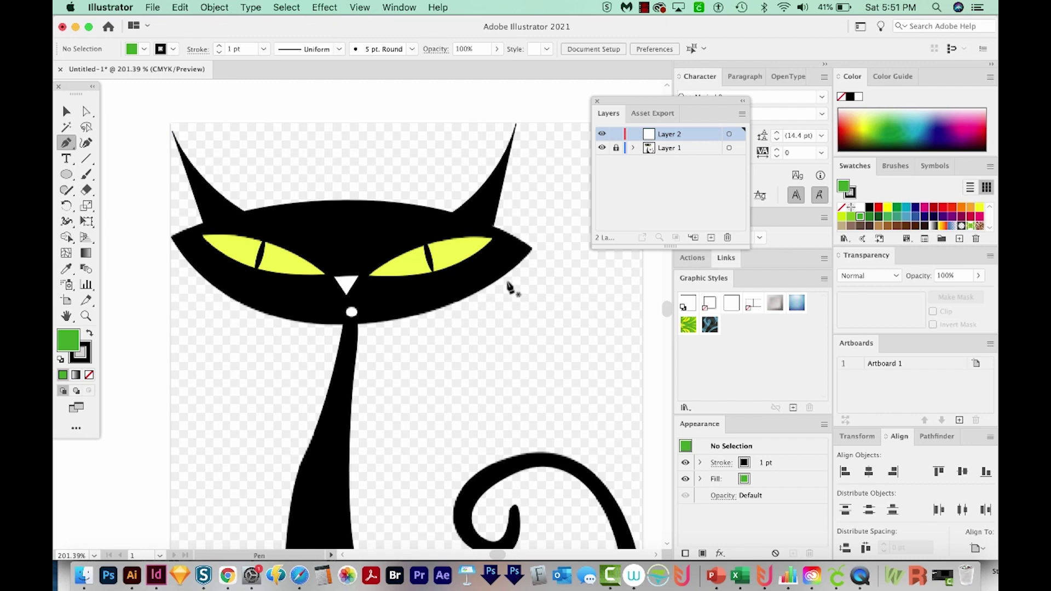
key("d")
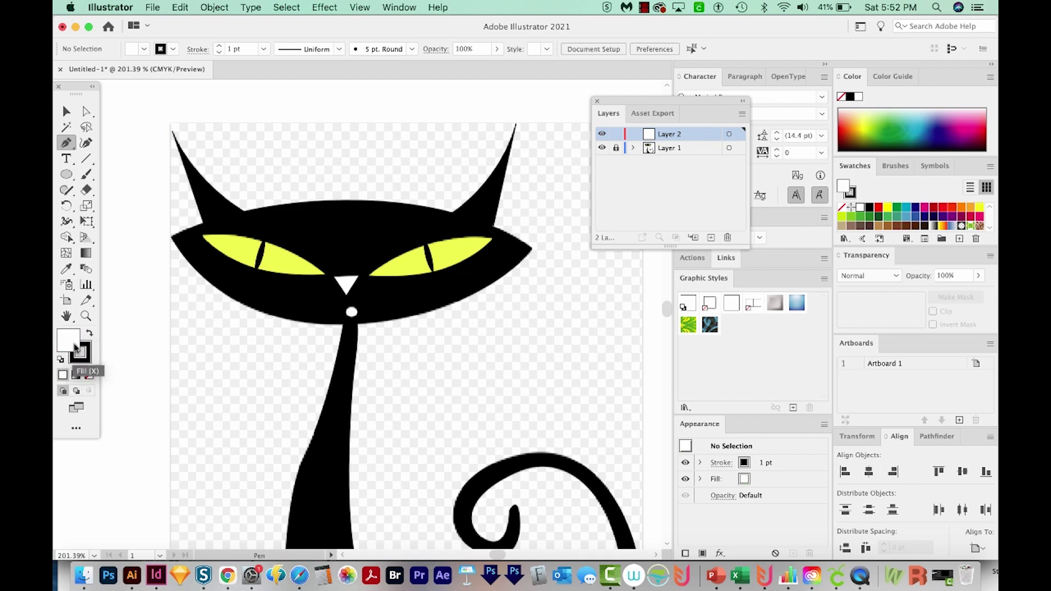
left_click(89, 375)
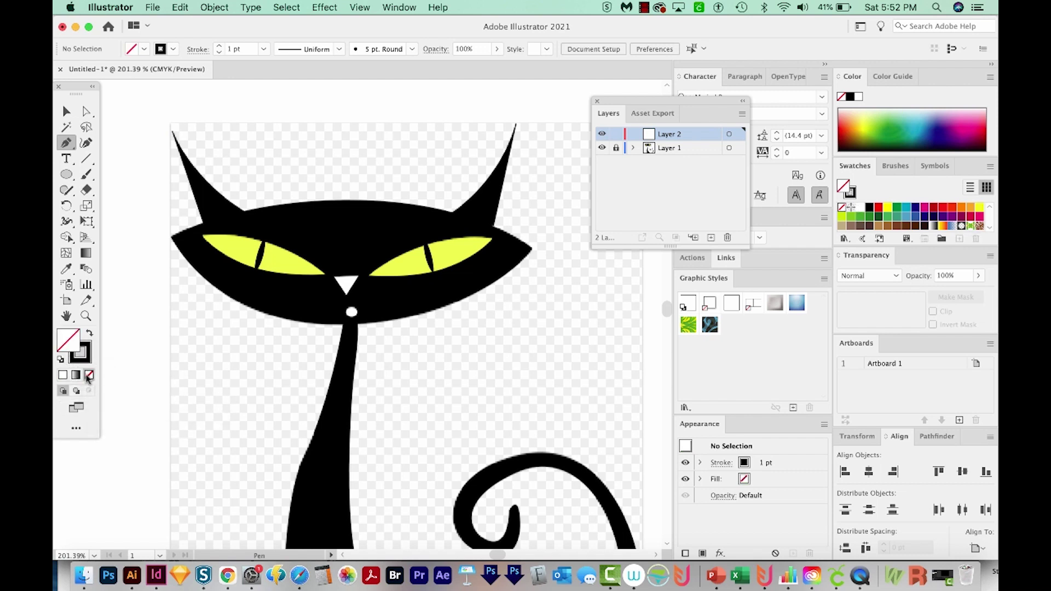
left_click(84, 355)
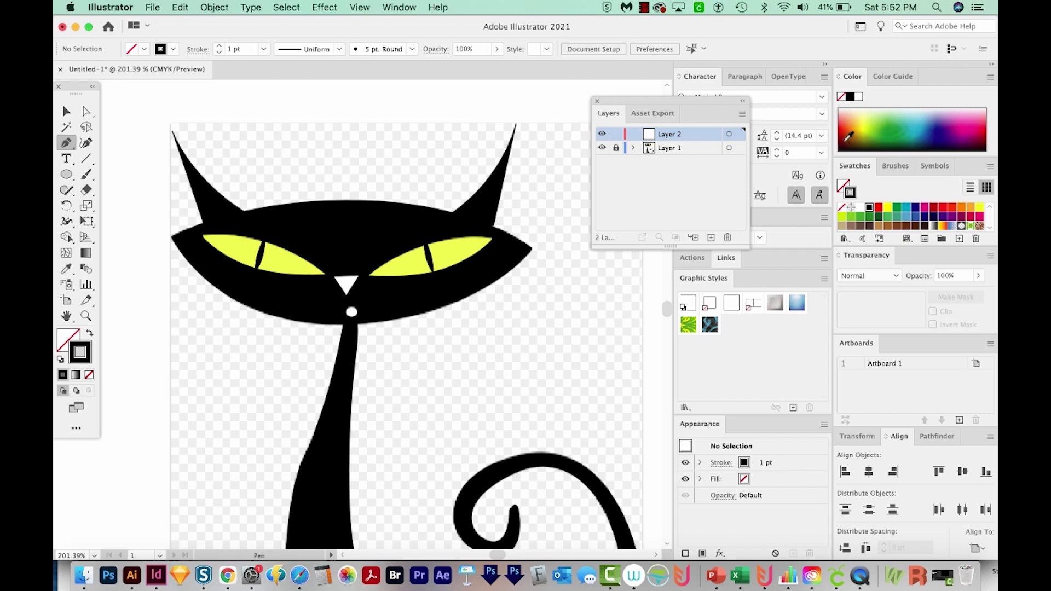
left_click(886, 125)
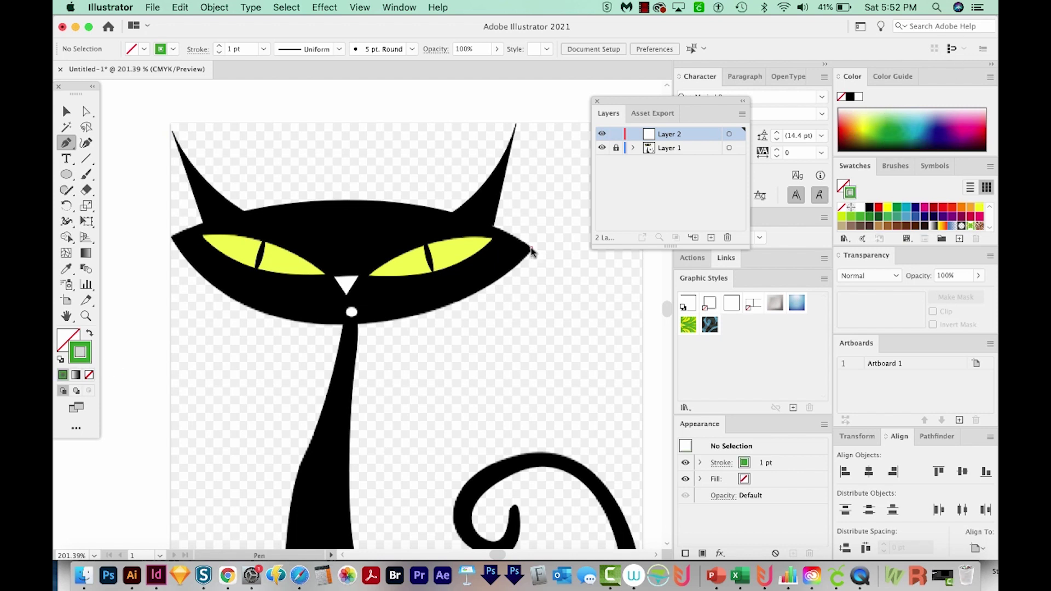
- Trace the top edge of the cat's head with a single curve from its right corner to its left corner
left_click(531, 249)
key("super+minus")
left_click_drag(282, 312, 116, 379)
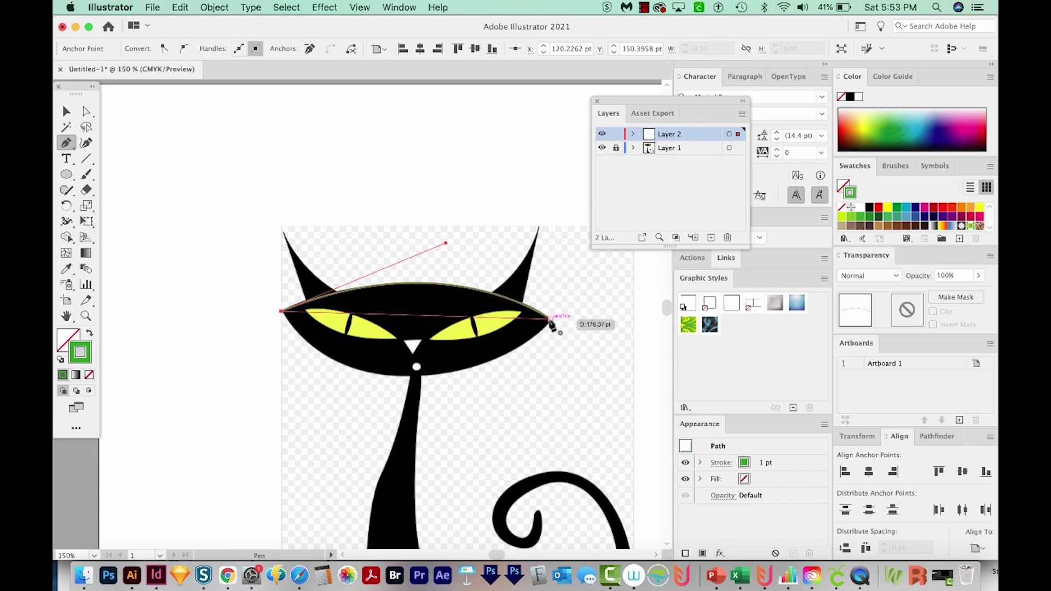
- Try to close the head outline with a single curve along its lower edge, and undo the attempt
left_click(563, 294, "super")
scroll(562, 294, "right", 3)
key("super+z")
key("super+z")
key("super+z")
key("super+z")
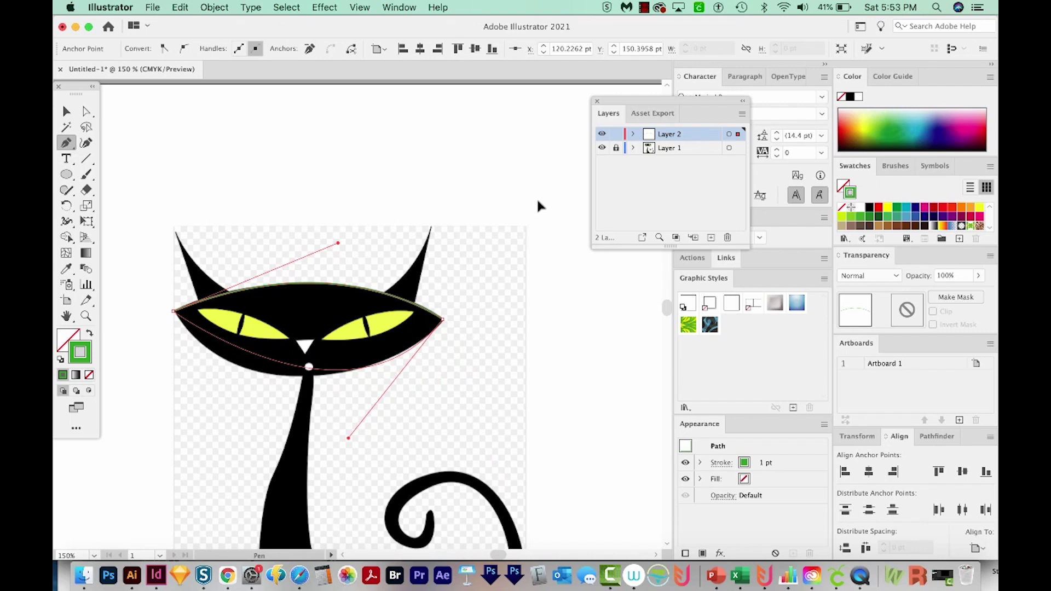
key("super+z")
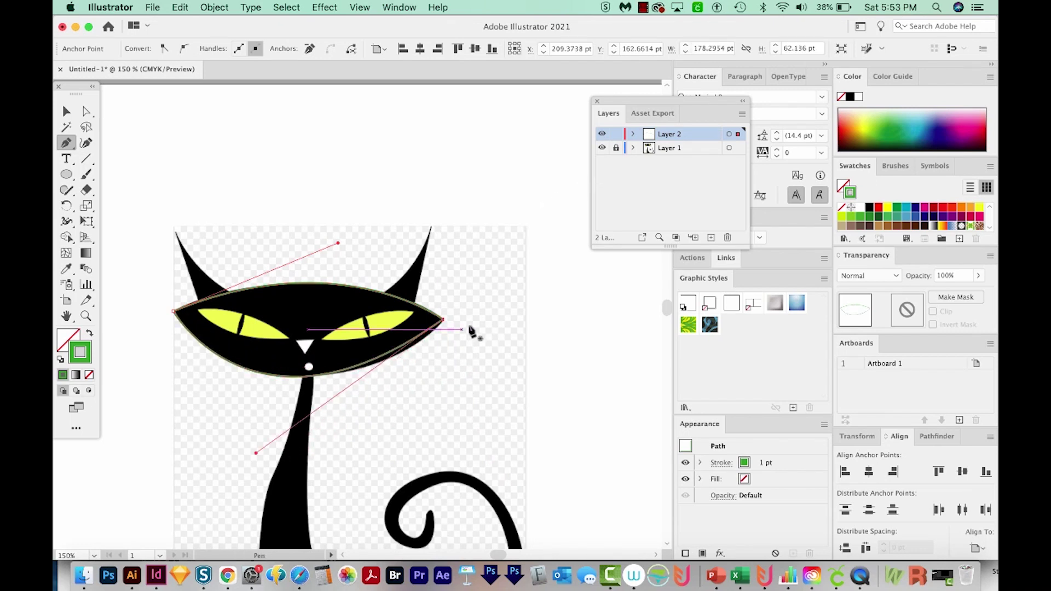
key("a")
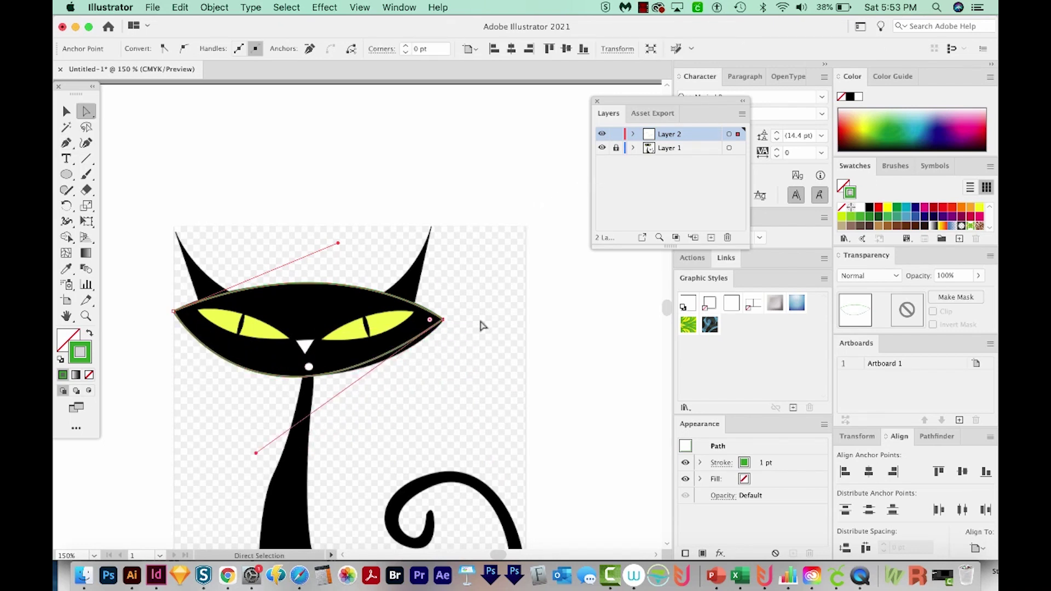
key("super+z")
key("super+z")
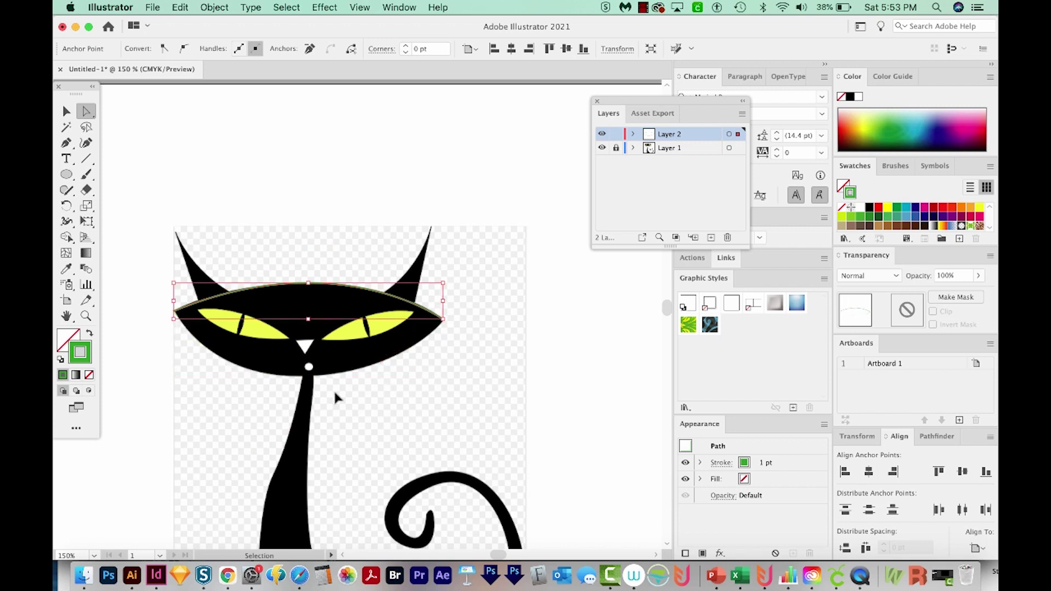
- Close the head outline along its lower edge through a smooth point at the chin, and adjust that point's handle to fit
key("p")
left_click(173, 312)
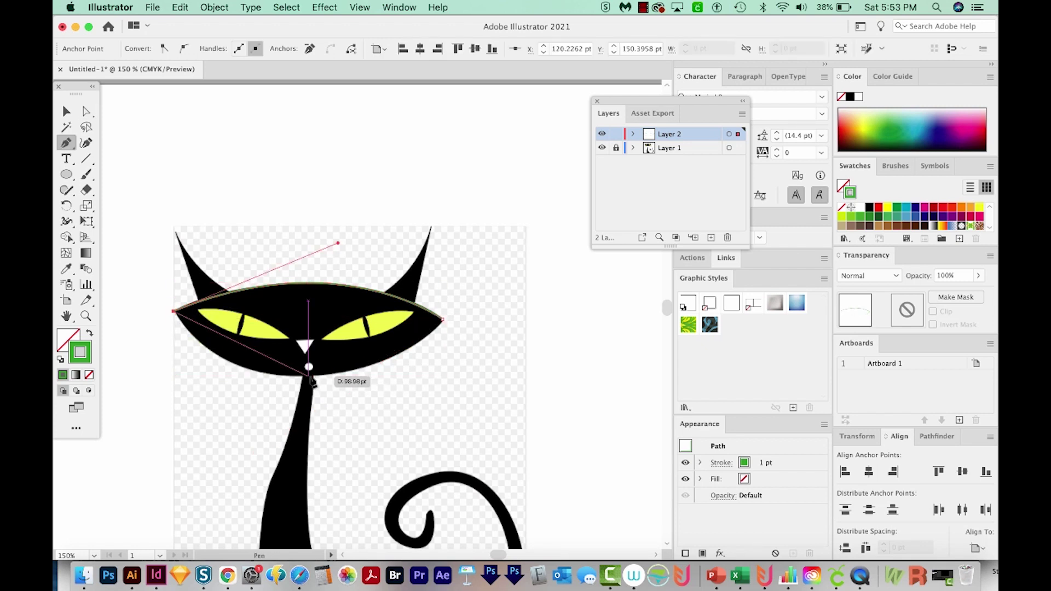
left_click_drag(309, 376, 412, 378)
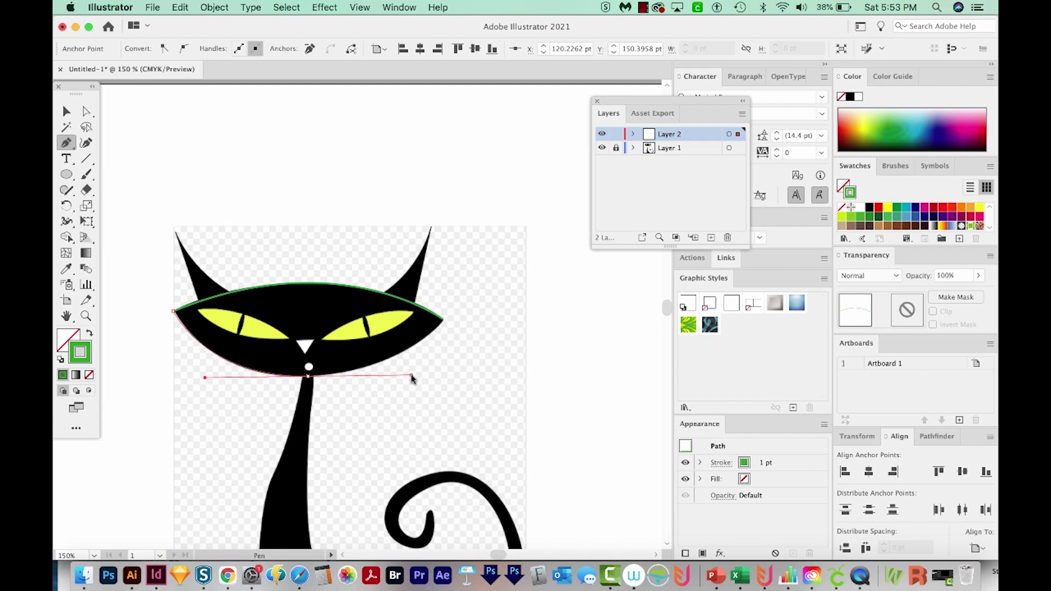
mouse_move(412, 377)
left_mouse_down()
mouse_move(399, 409)
mouse_move(416, 376)
mouse_move(398, 377)
mouse_move(410, 375)
left_mouse_up()
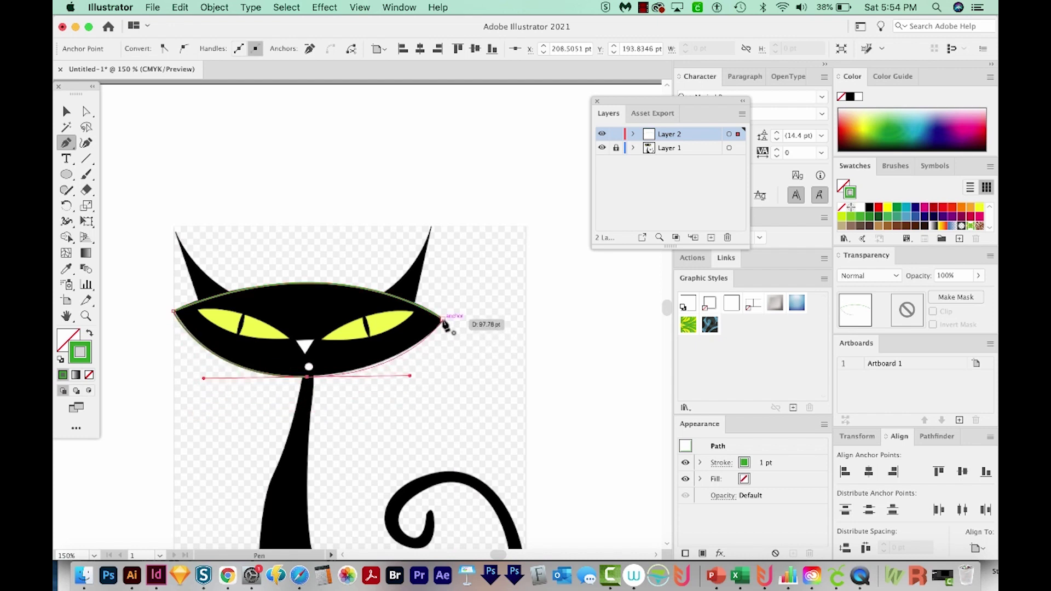
left_click(443, 320)
key("a")
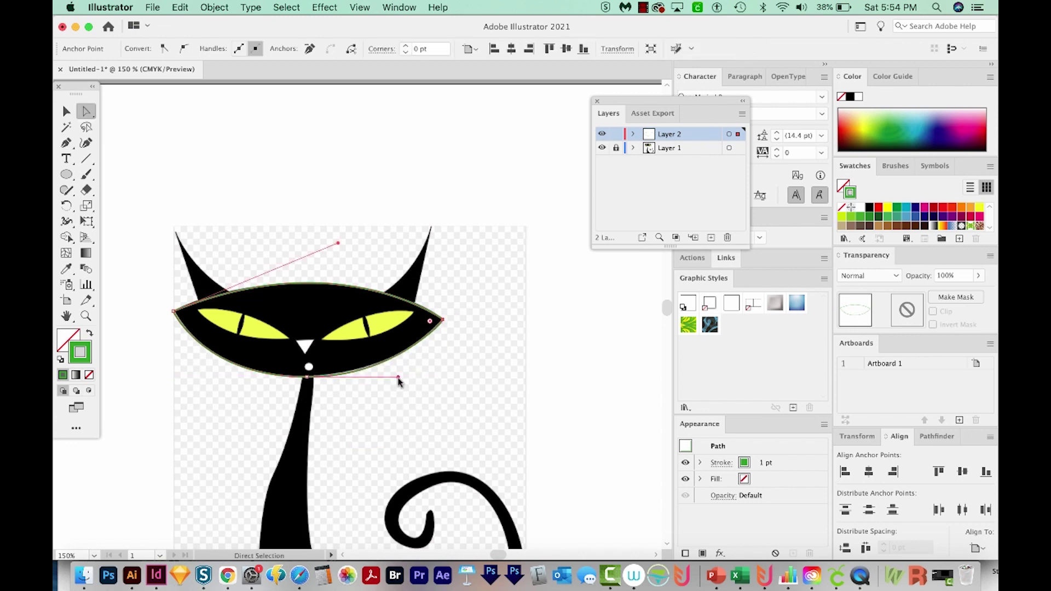
left_click(396, 378)
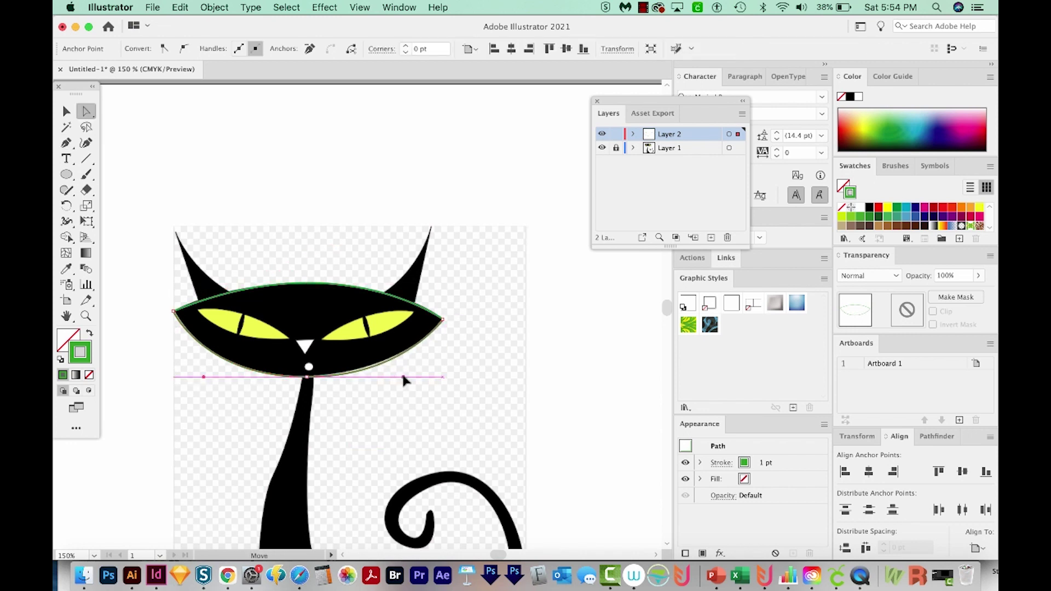
- Trace the cat's right ear as a separate closed path, with a corner at the tip and the base overlapping the head
key("p")
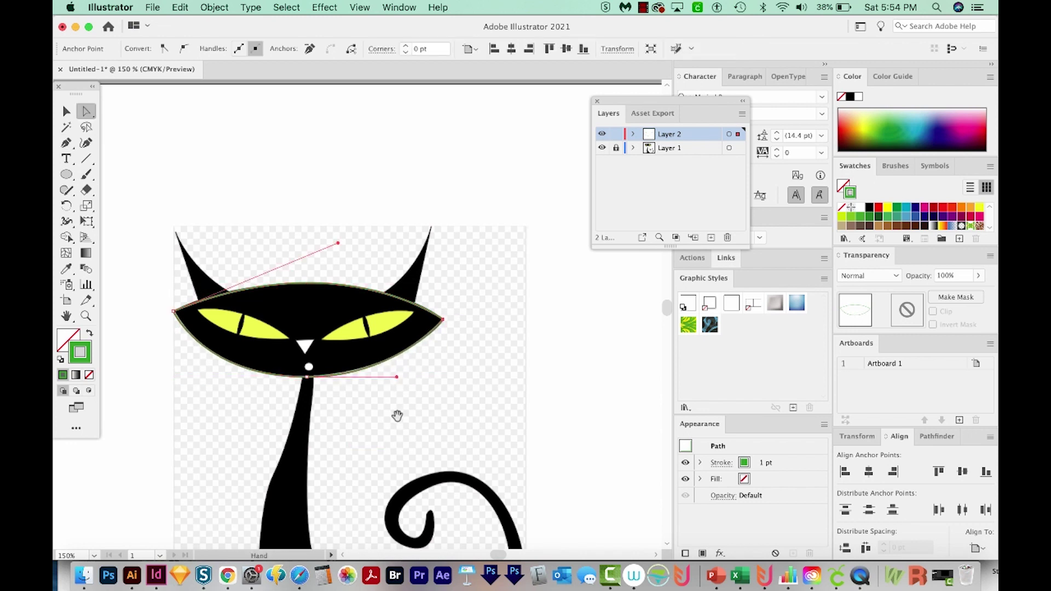
scroll(394, 414, "down", 2)
scroll(372, 328, "right", 1)
left_click_drag(353, 249, 381, 238)
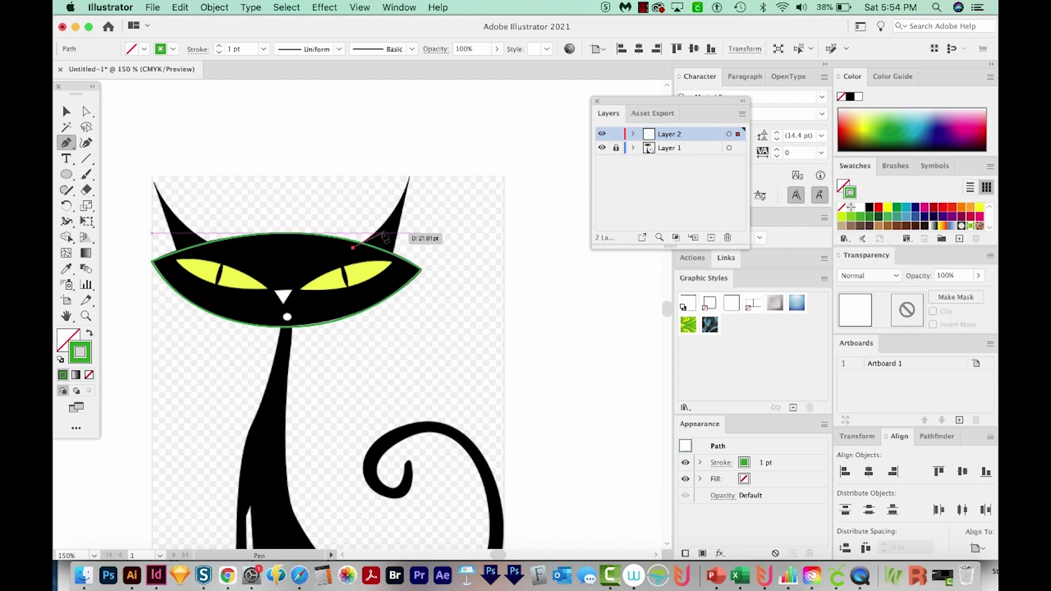
left_click_drag(385, 235, 413, 155)
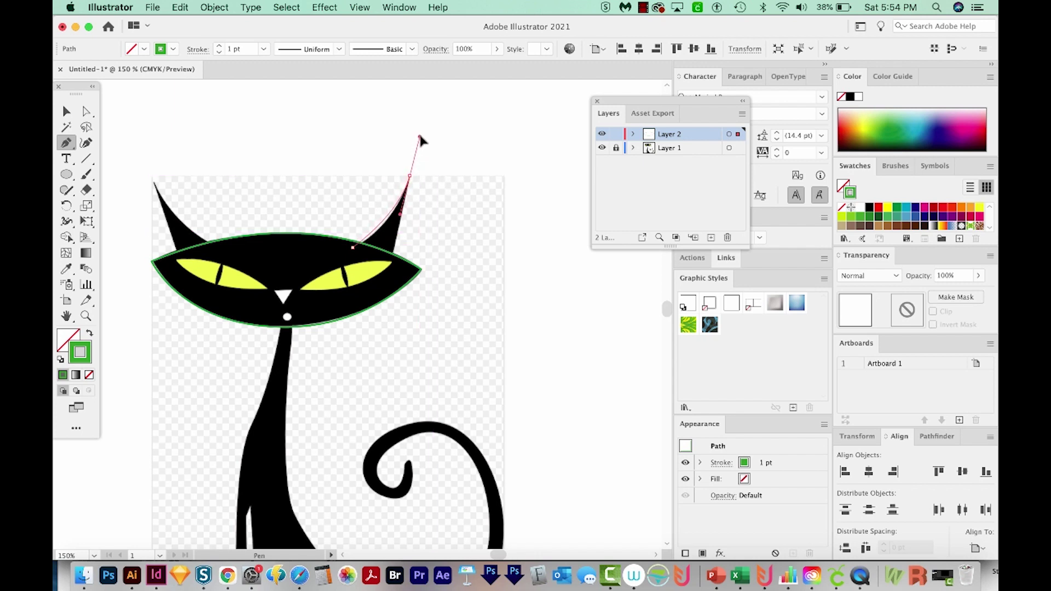
left_click_drag(428, 121, 428, 121)
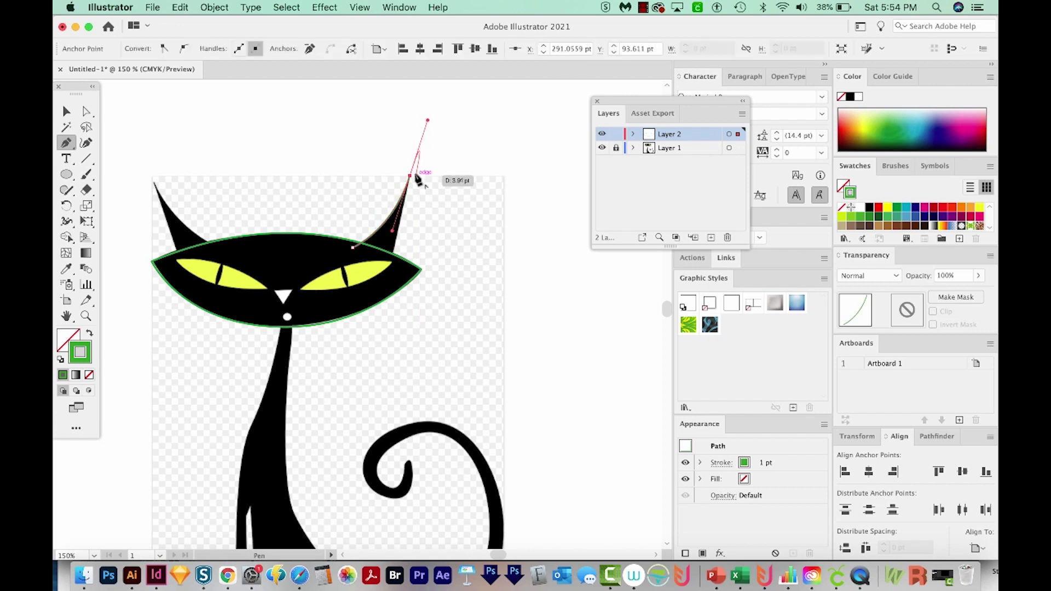
left_click_drag(410, 177, 392, 263)
left_click(392, 261)
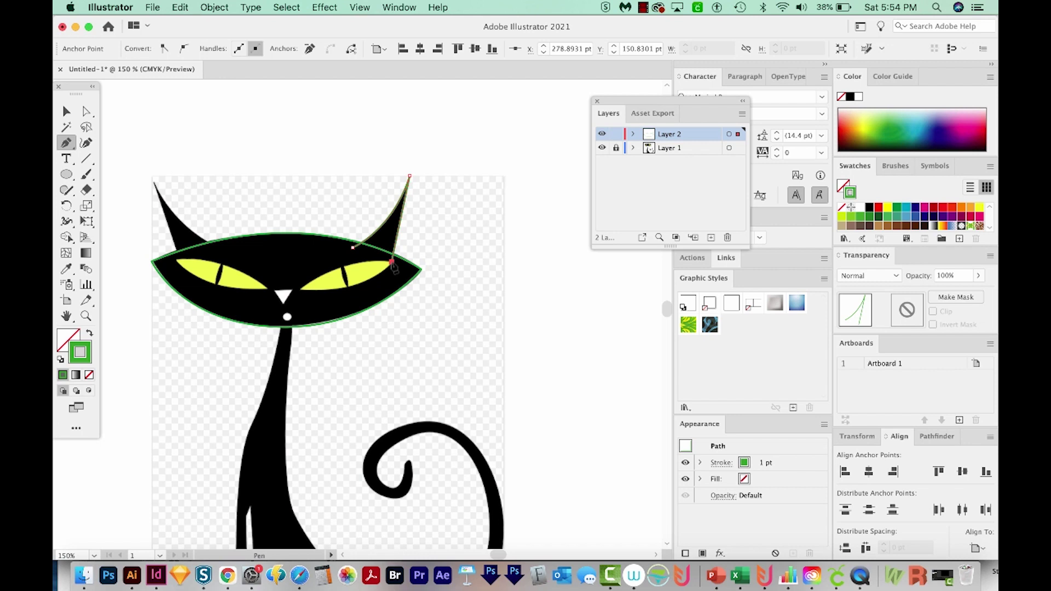
left_click(353, 248)
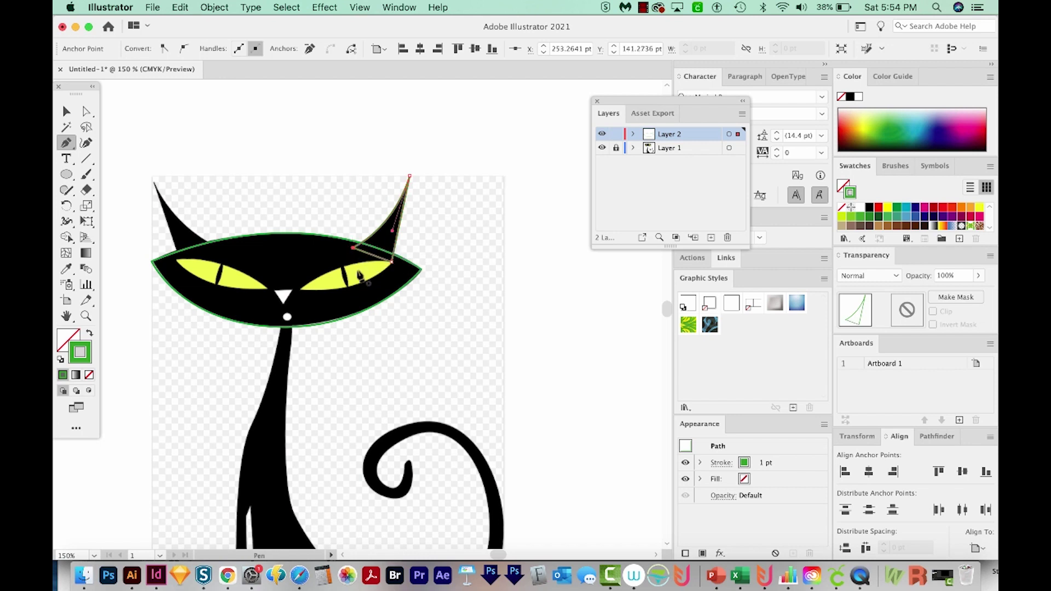
- Reflect a copy of the traced ear about the top centre of the head with an axis angle of 94°
key("v")
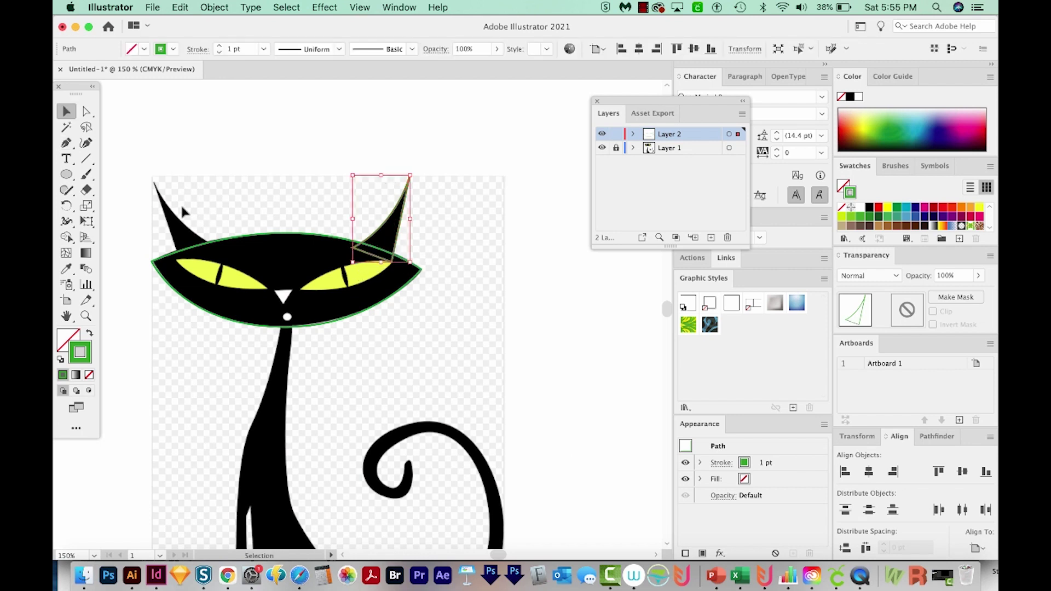
left_click(407, 255)
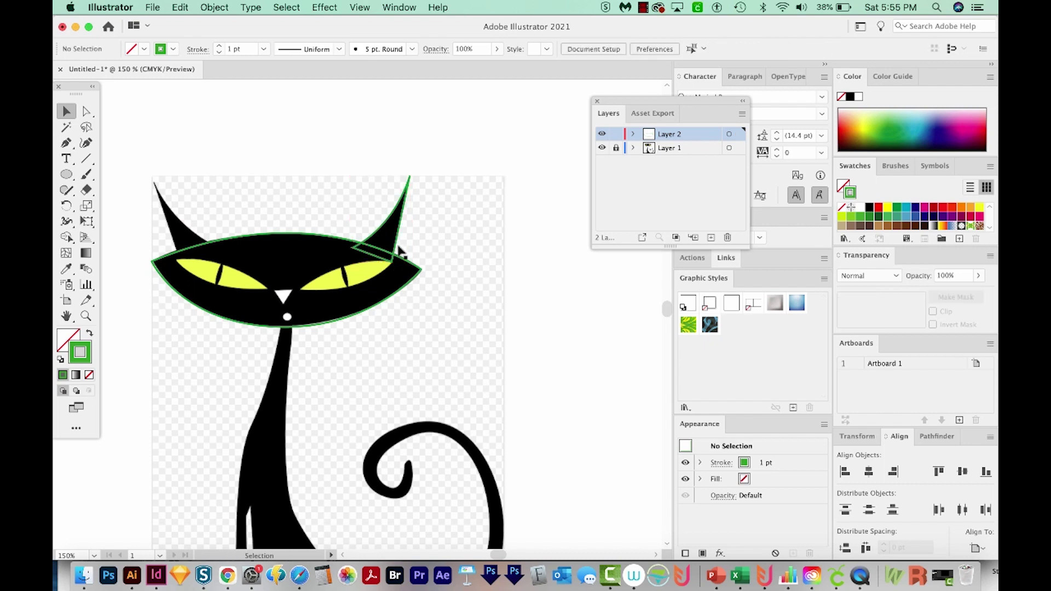
left_click(397, 247)
key("o")
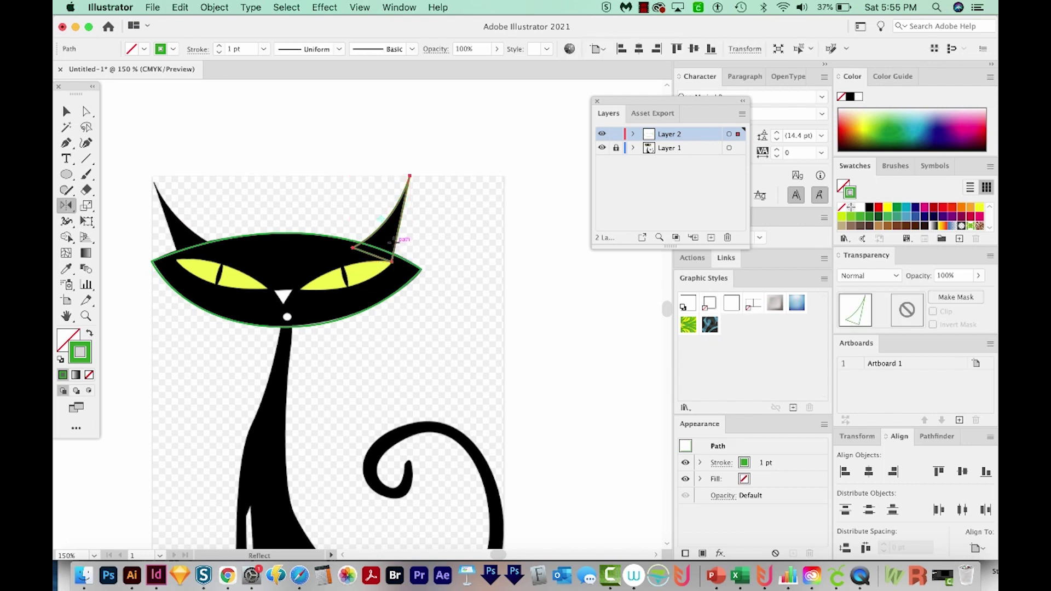
left_click(285, 232, "alt")
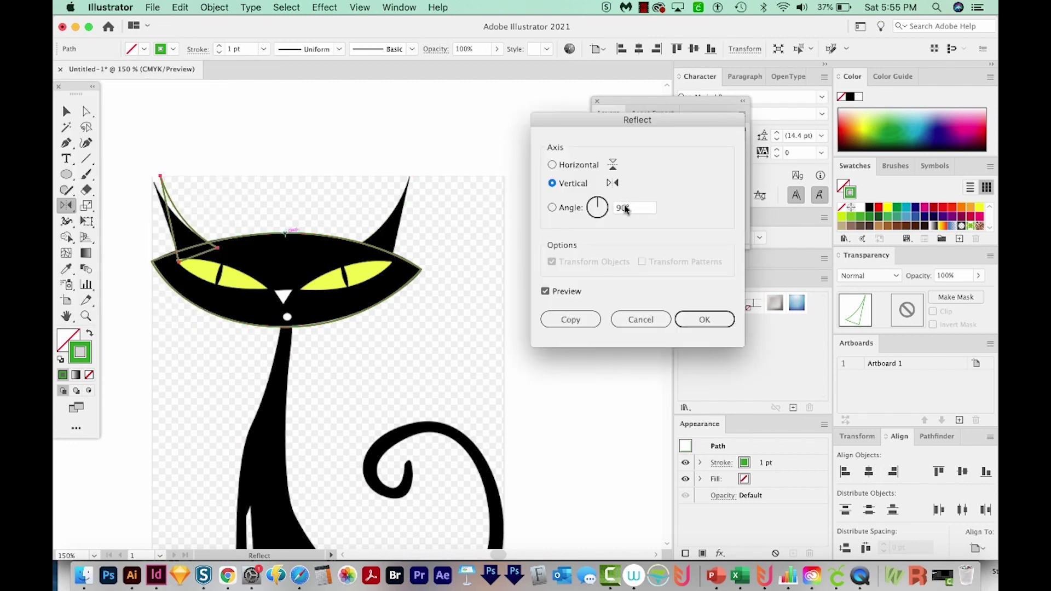
key("Up")
key("Up")
key("Up")
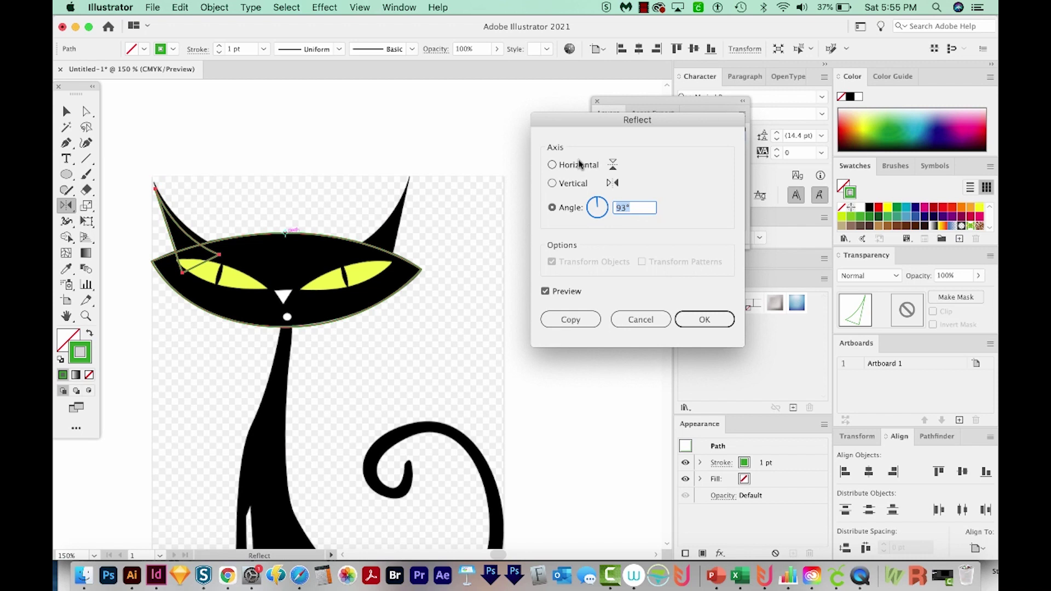
key("Up")
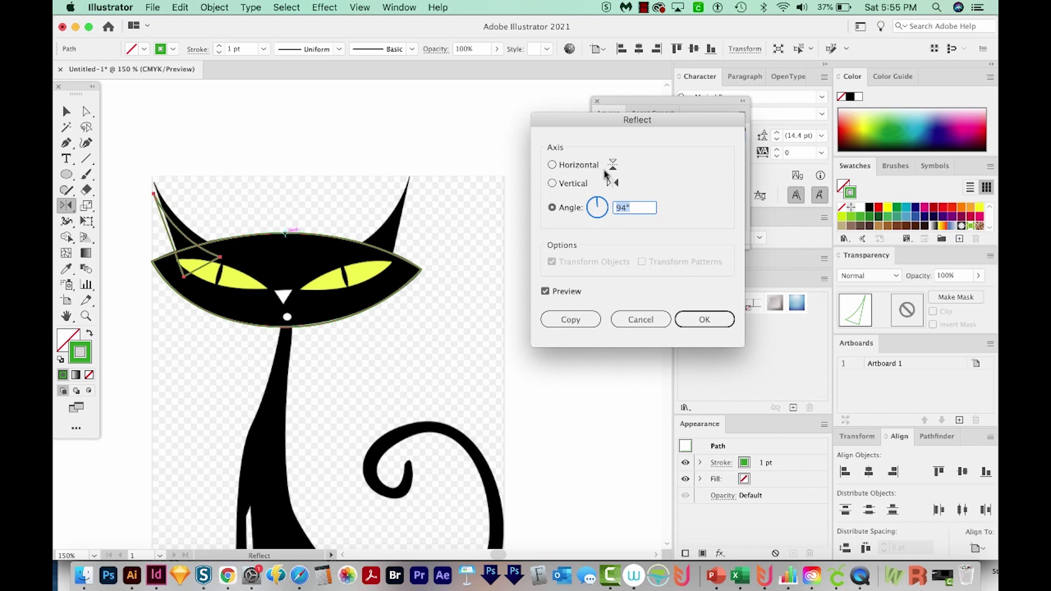
left_click(578, 321)
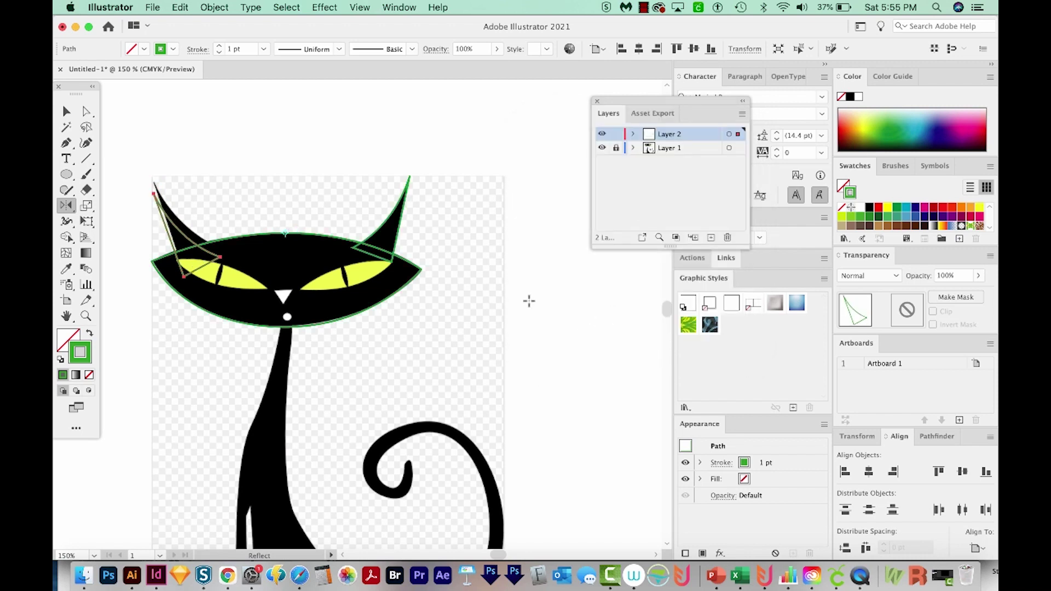
- Move the reflected ear path onto the left ear of the cat image
key("v")
left_click_drag(220, 250, 214, 192)
scroll(241, 189, "left", 3)
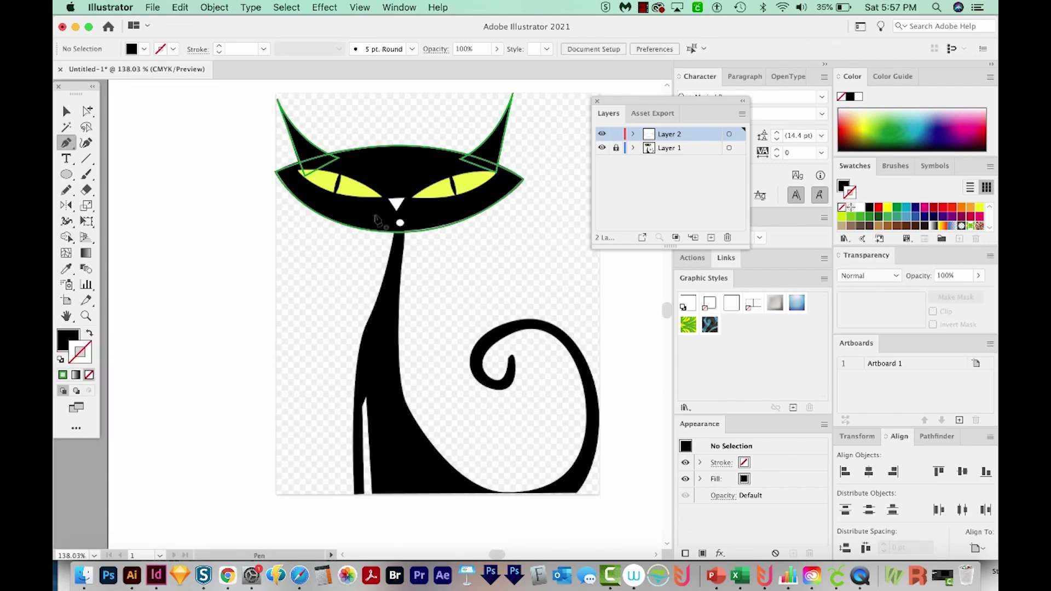
- Start the body path inside the chin, trace the neck and front leg's outer edge to the foot, and apply a green stroke without fill
left_click(399, 232)
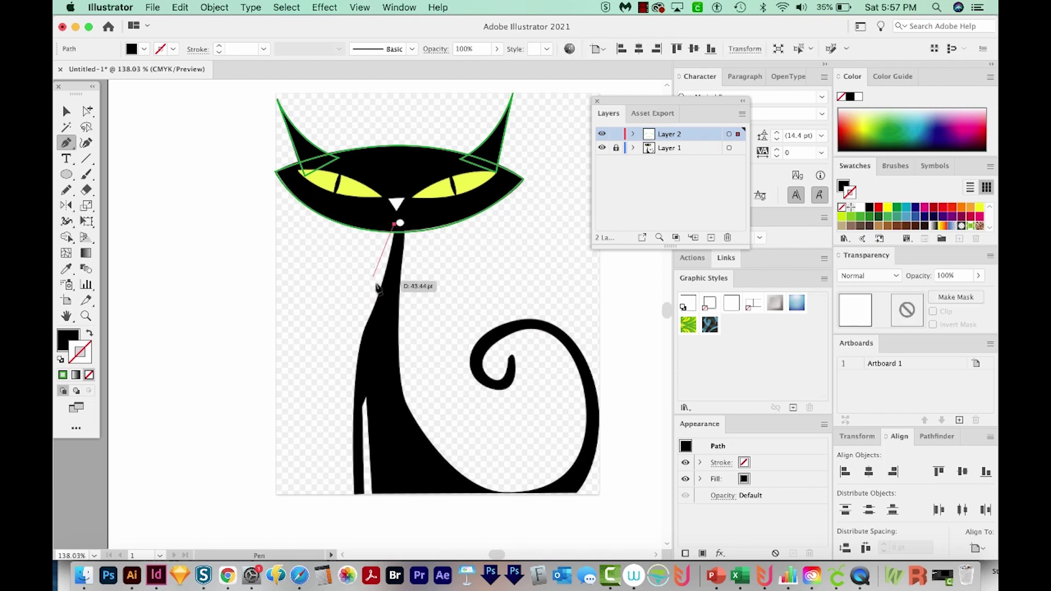
left_click(377, 334)
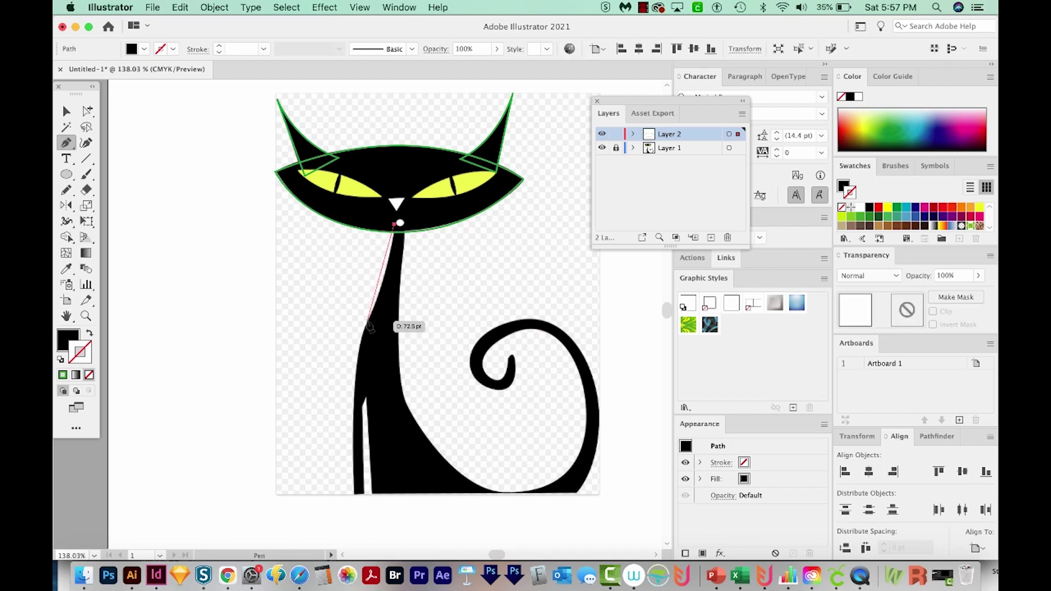
left_click(398, 223)
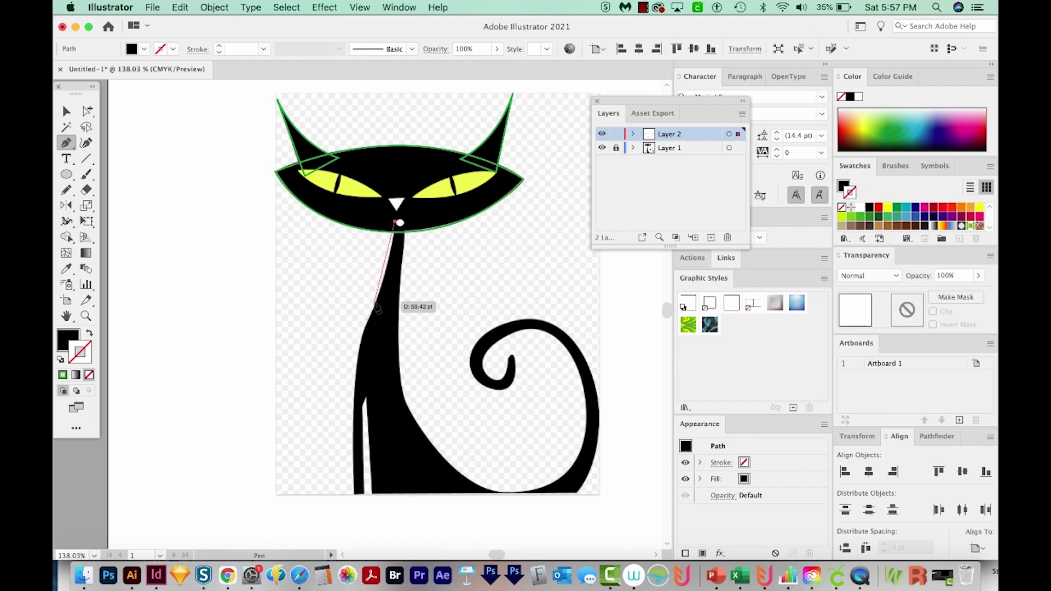
left_click(371, 321)
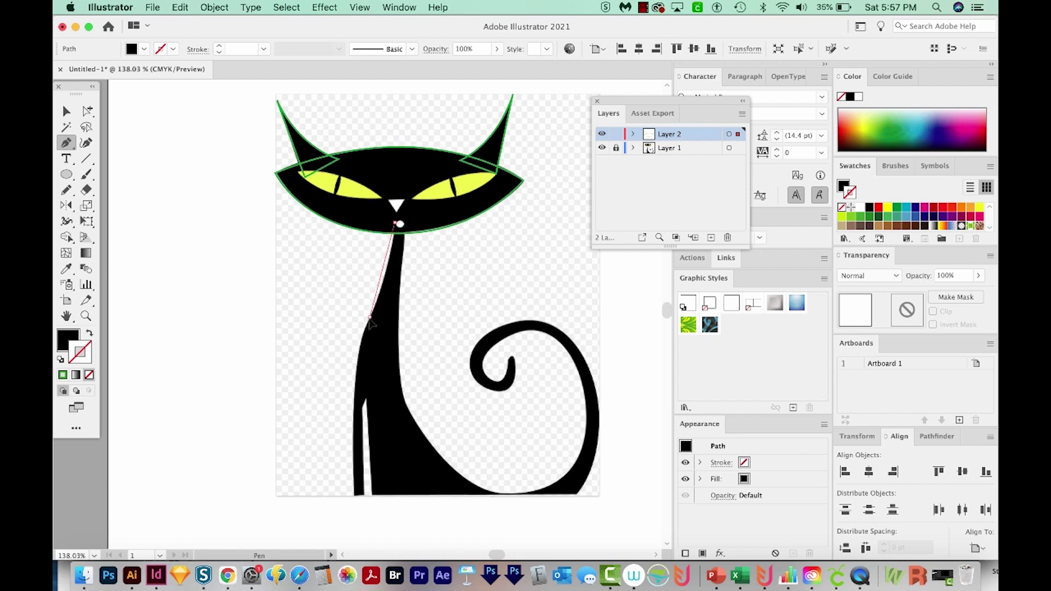
left_click(356, 337)
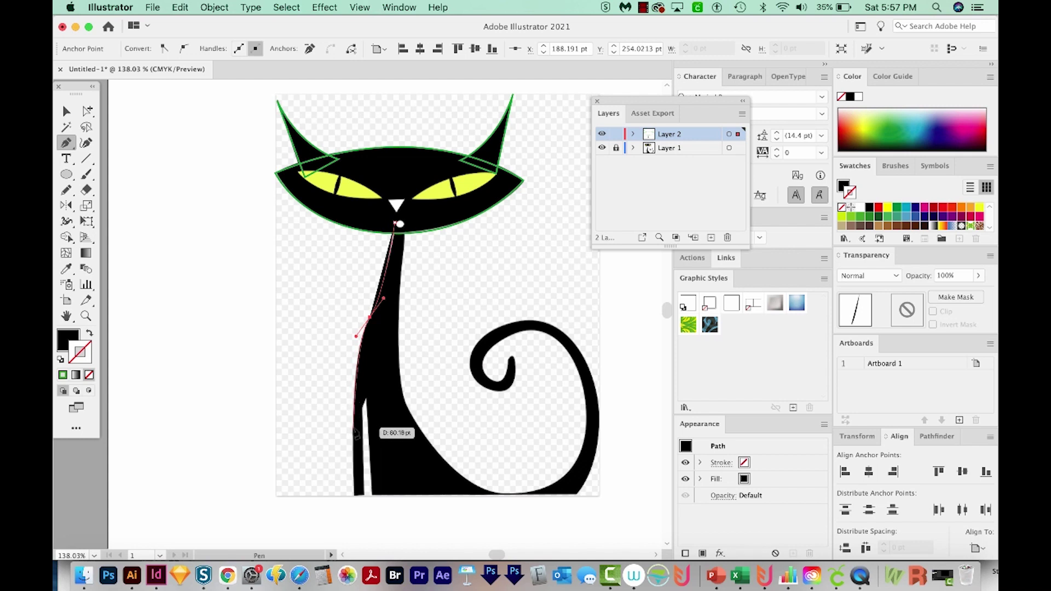
left_click(355, 410)
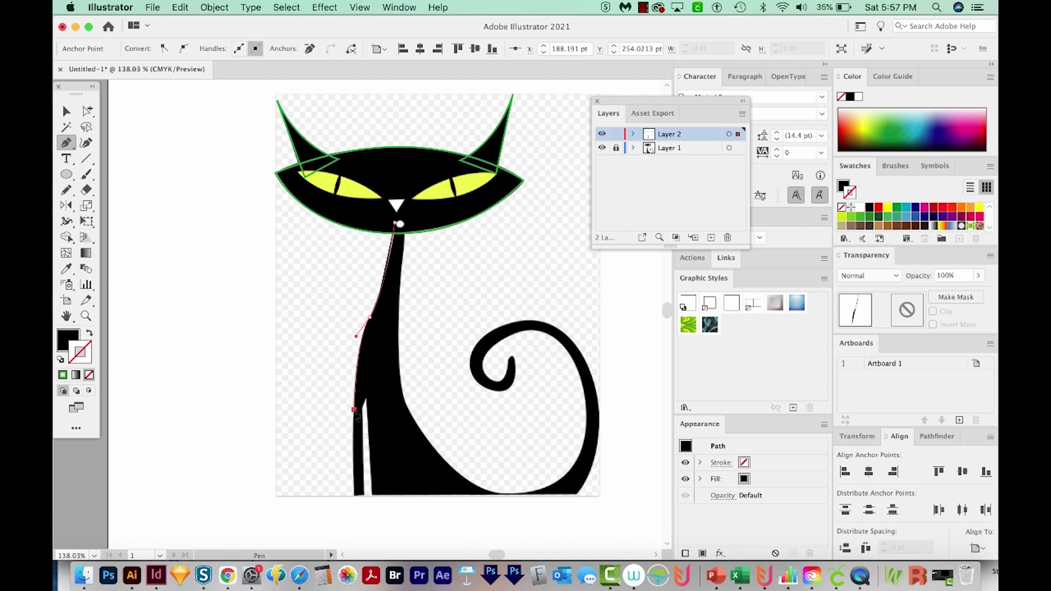
left_click(354, 495)
left_click(851, 217)
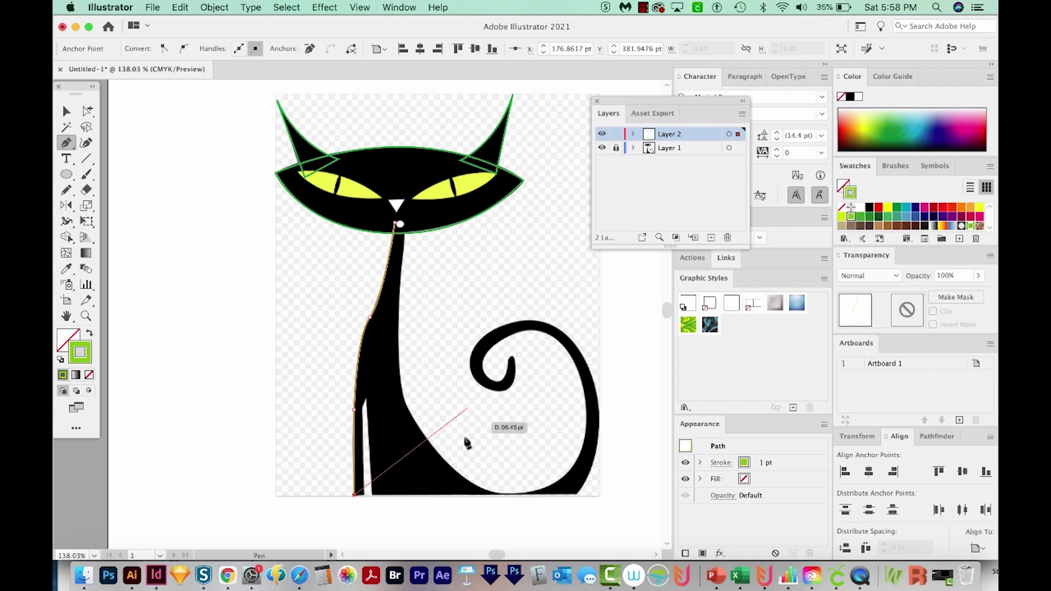
- Continue the body path with corner points along the foot, around the narrow gap beside the front leg, and along the base to the tail
left_click(364, 495)
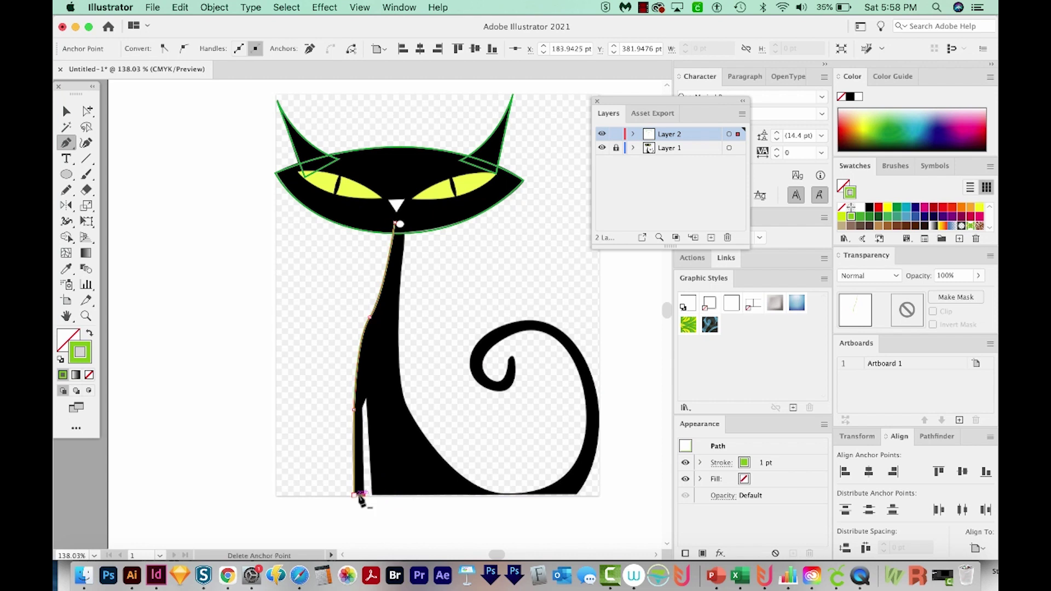
scroll(359, 500, "up", 3)
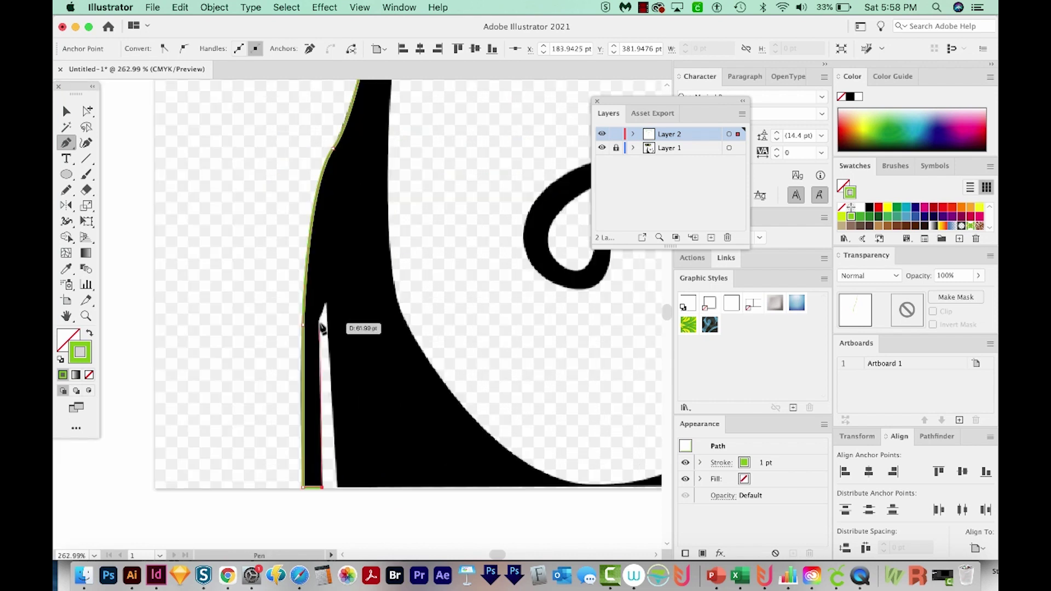
left_click(318, 320)
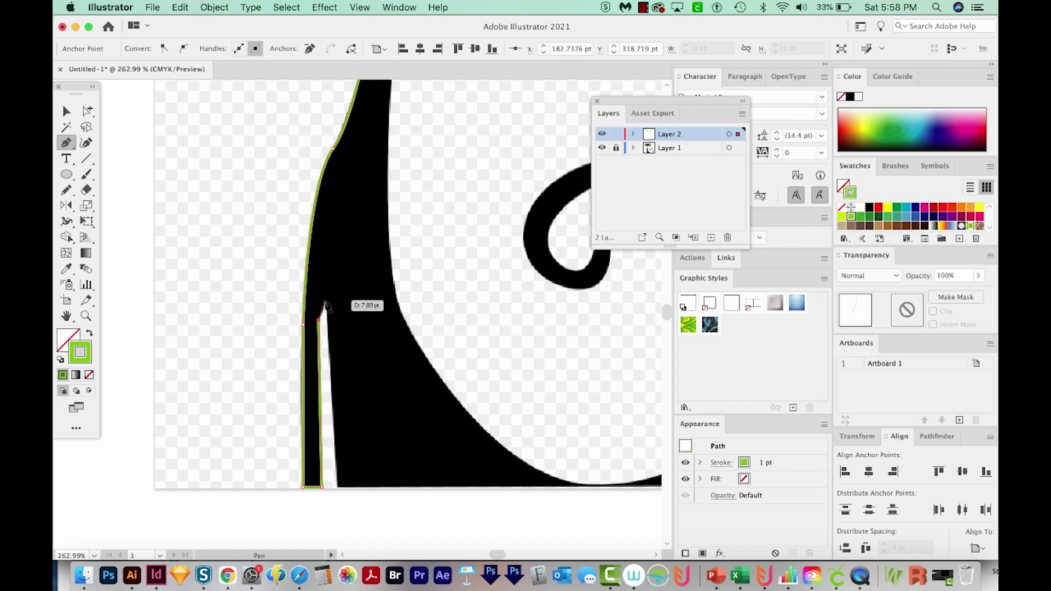
left_click(327, 302)
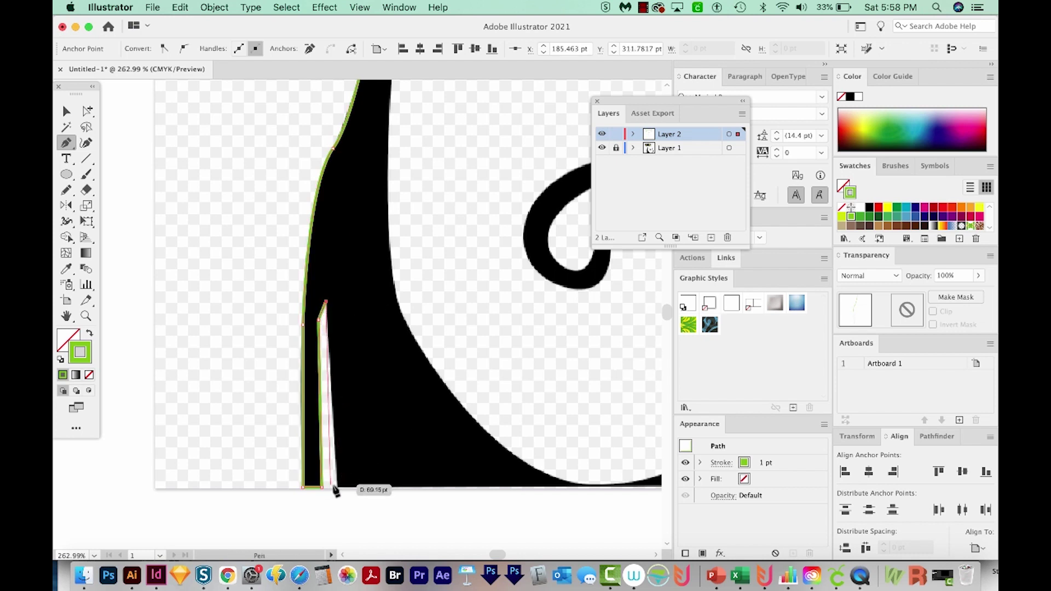
left_click(337, 486)
scroll(336, 485, "right", 5)
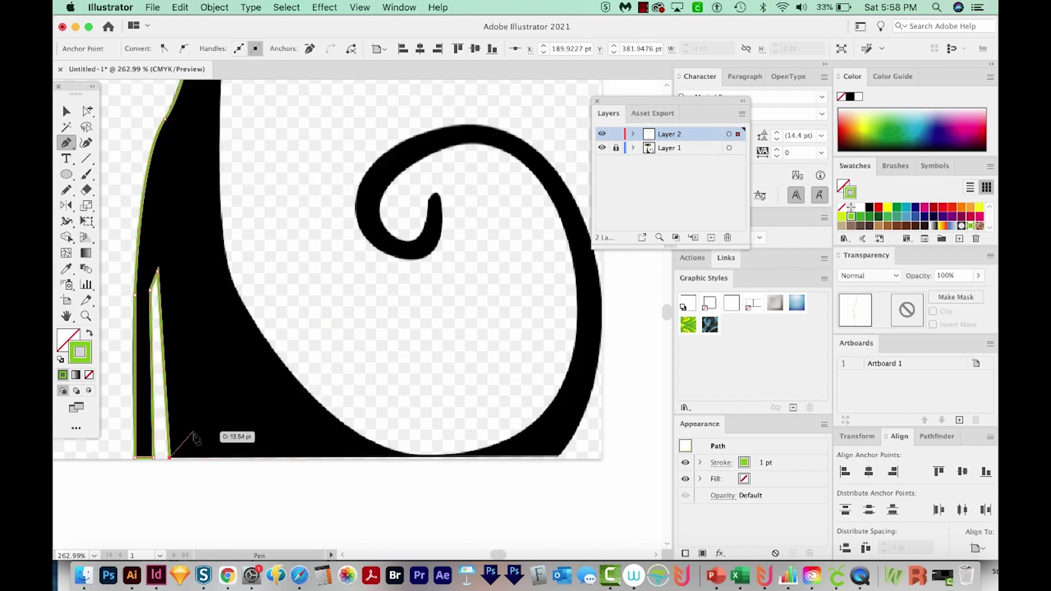
left_click(559, 458)
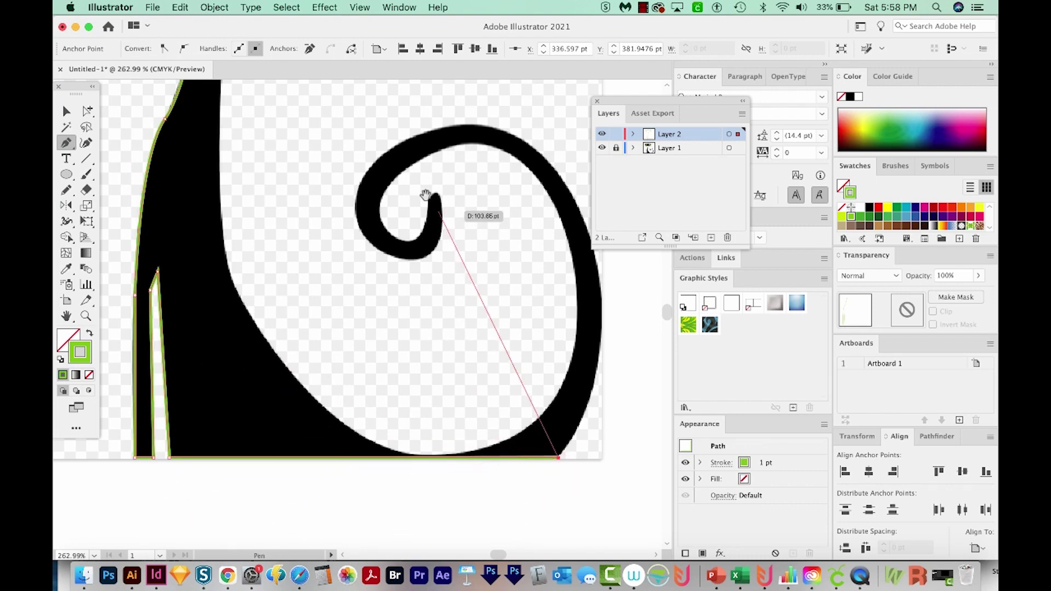
- Trace the tail's outer edge with smooth points from the base over the arc to the far side of the curl, removing leading handles where needed
scroll(403, 227, "up", 3)
scroll(403, 227, "right", 2)
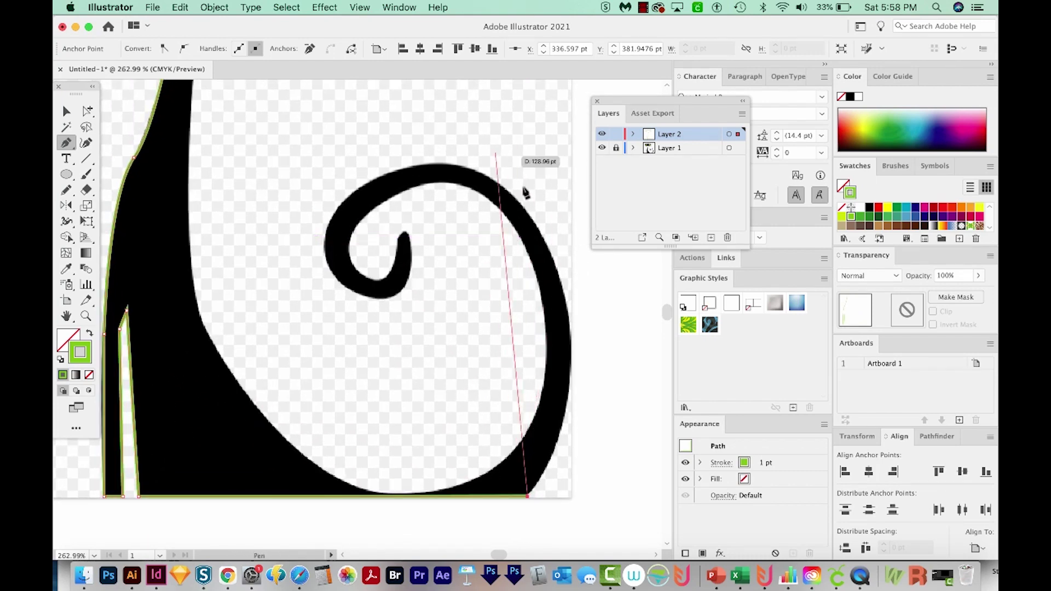
left_click_drag(527, 211, 428, 111)
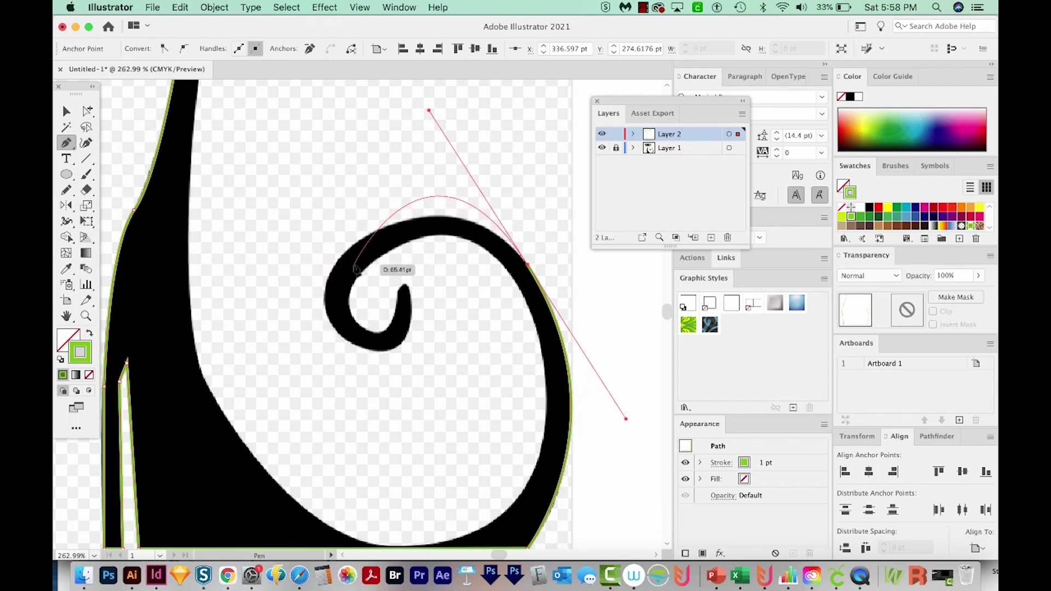
left_click(527, 265)
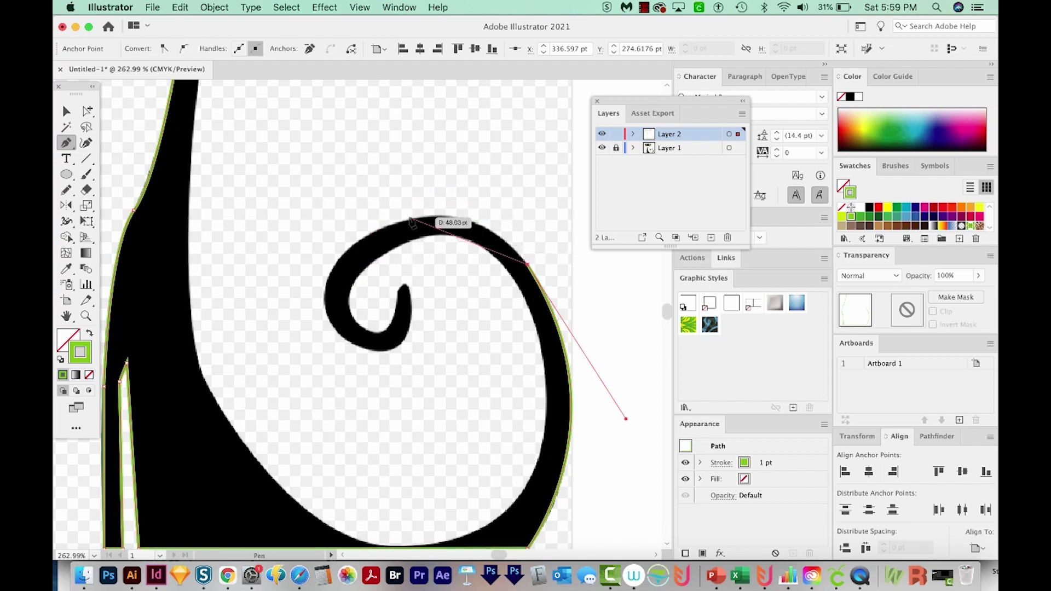
left_click_drag(410, 219, 329, 238)
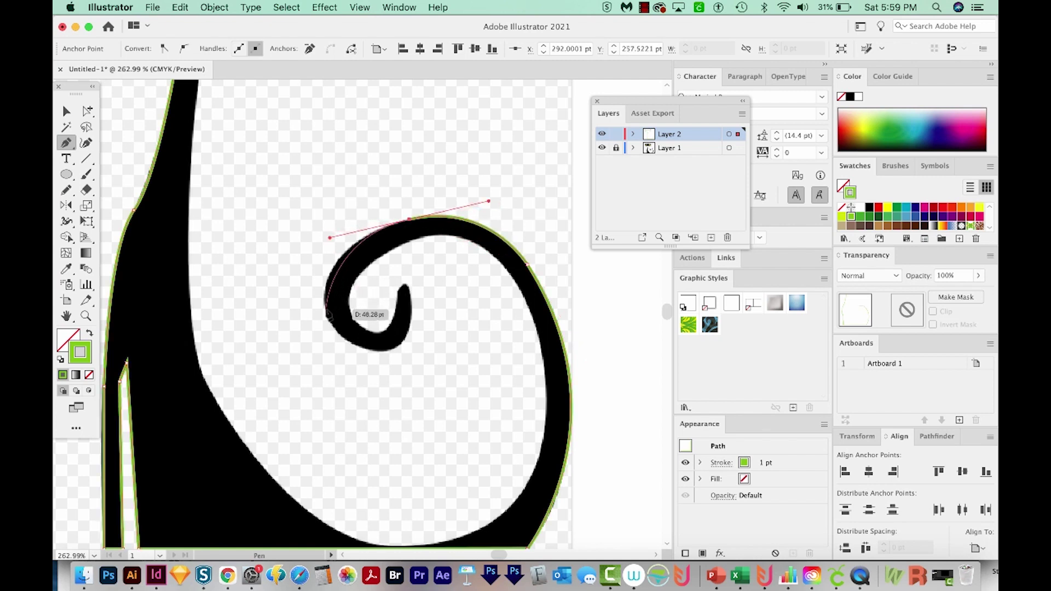
left_click_drag(326, 290, 378, 353)
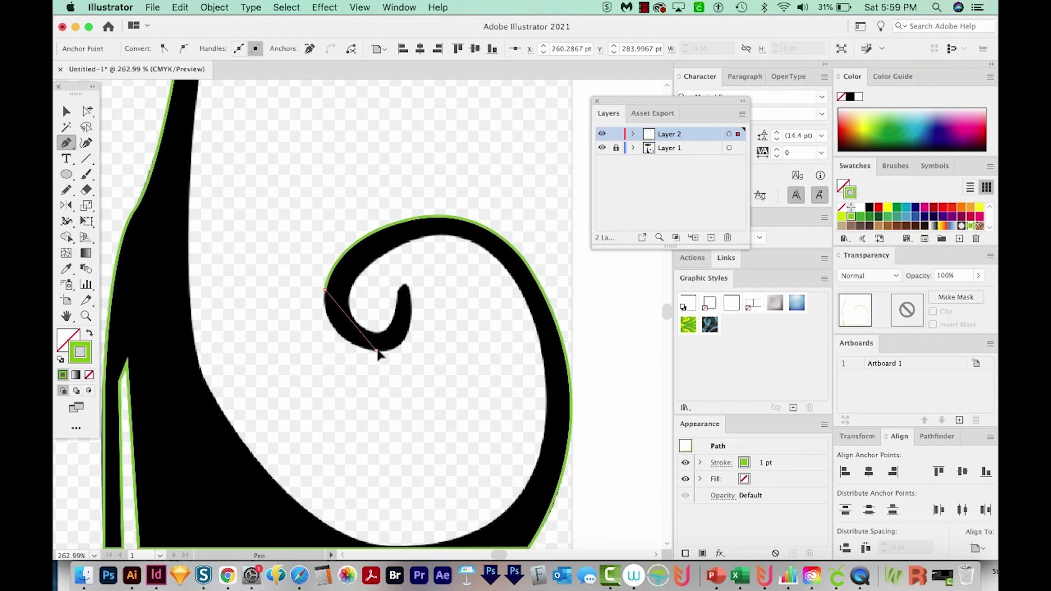
- Trace around the bottom of the tail's curl and its rounded tip to the curl's inner edge, removing leading handles at direction changes
left_click_drag(446, 375, 437, 359)
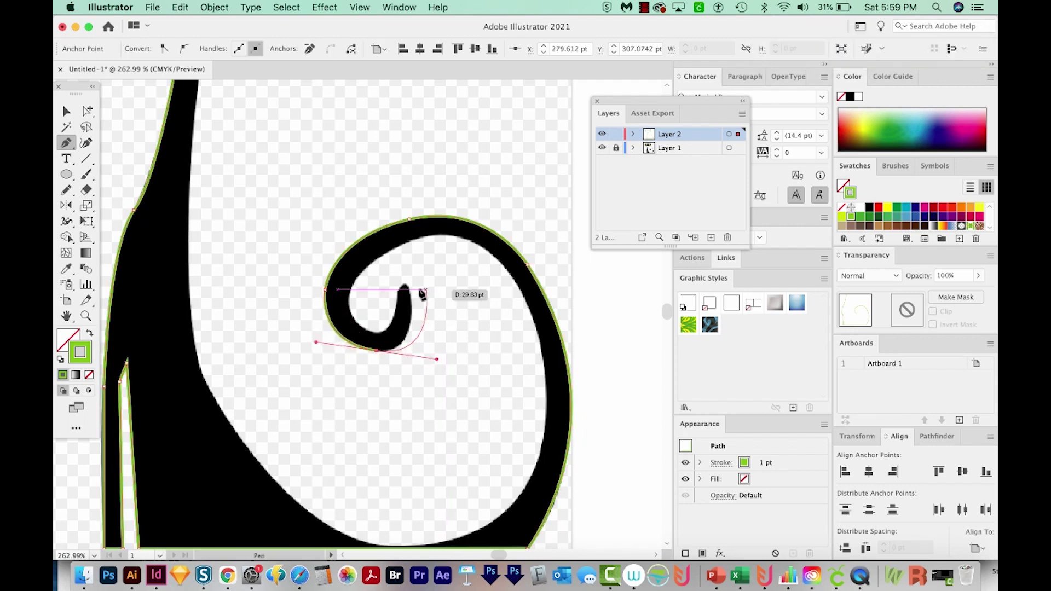
scroll(389, 328, "right", 1)
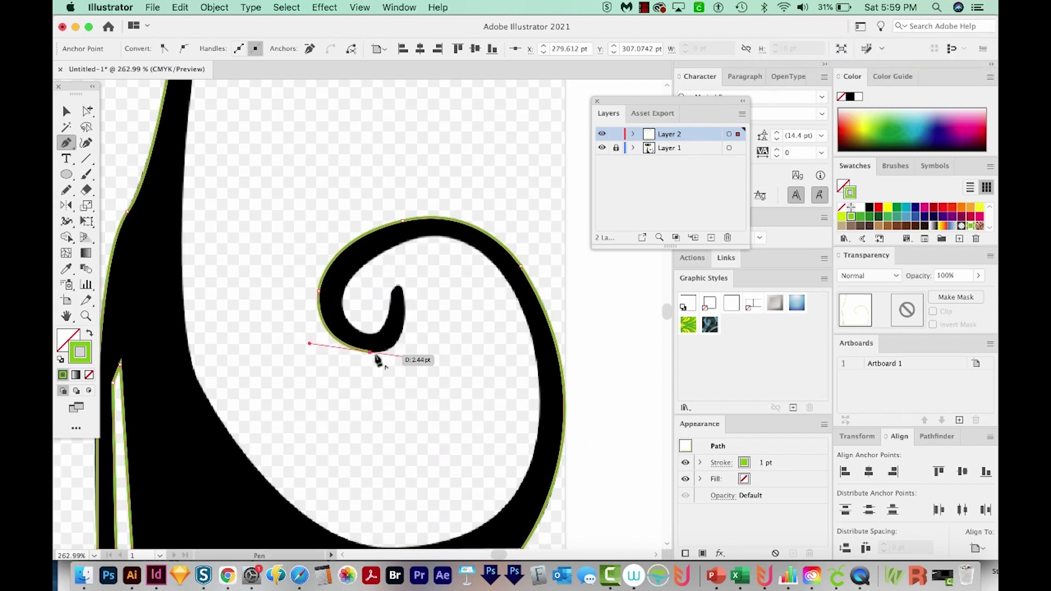
left_click(369, 351)
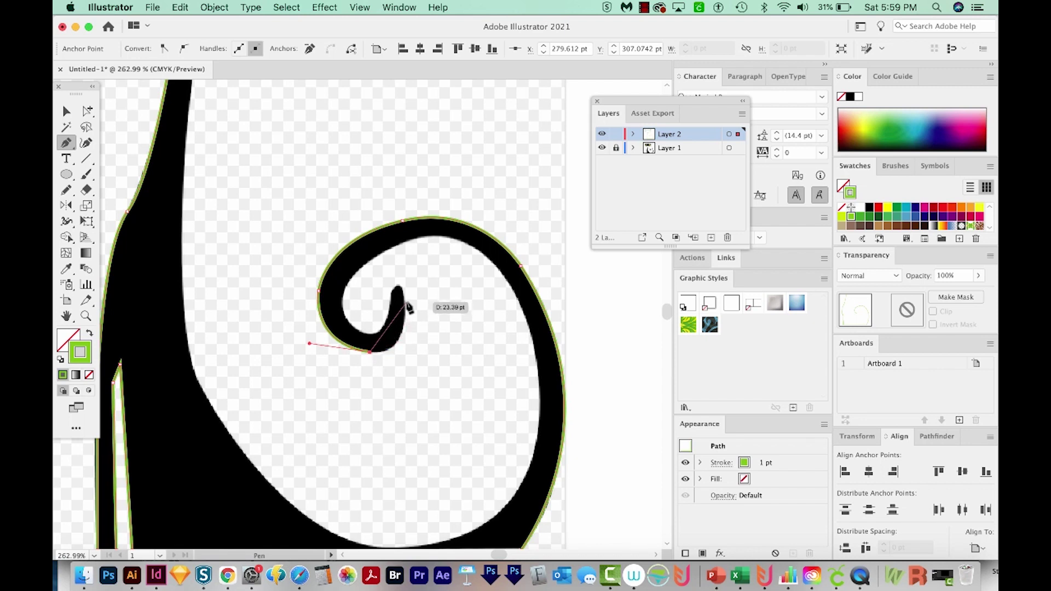
left_click_drag(405, 304, 403, 247)
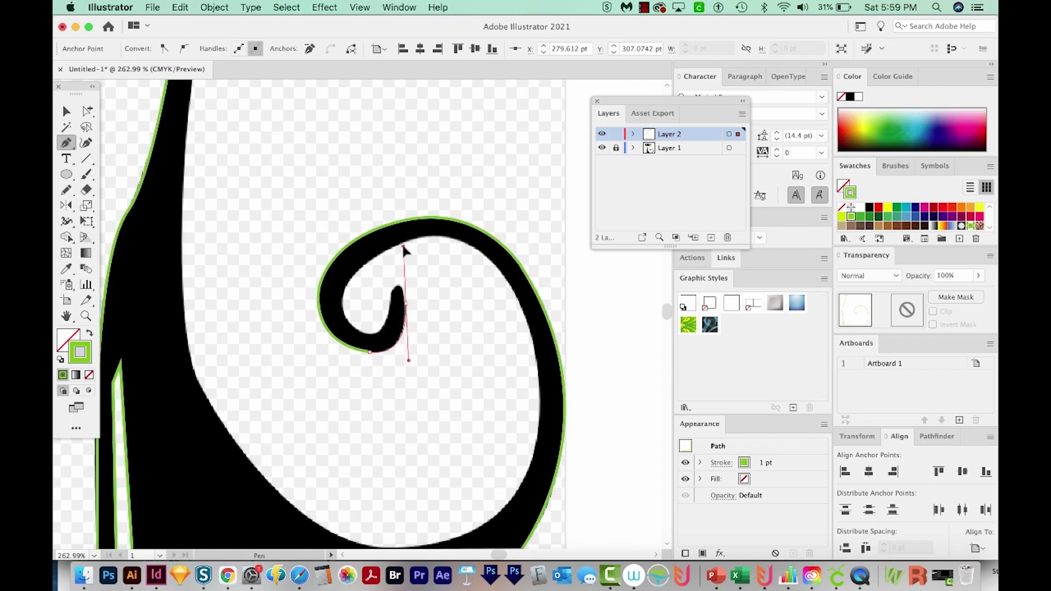
left_click(405, 303)
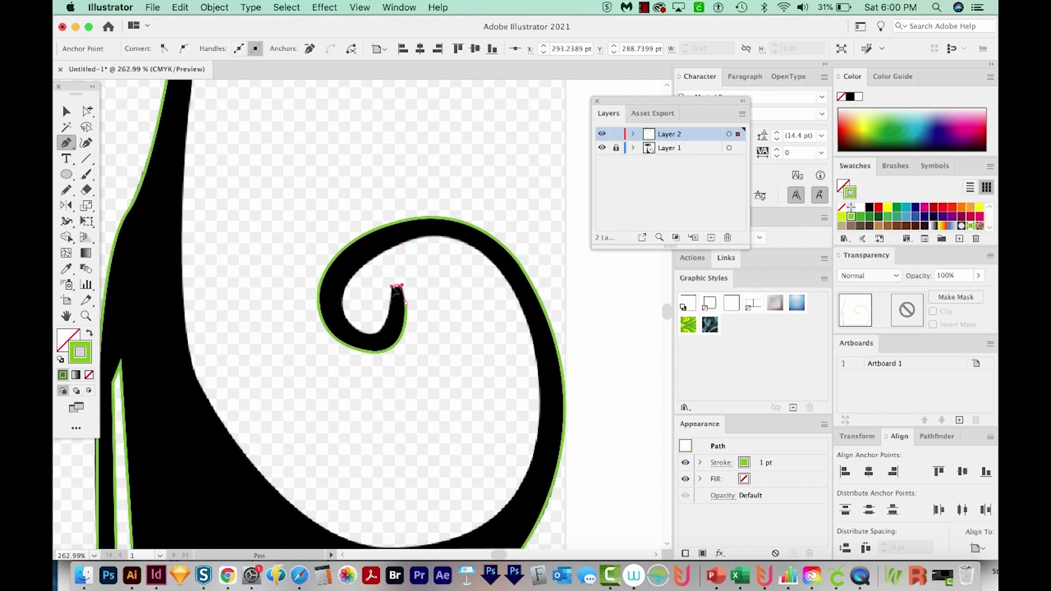
left_click_drag(387, 291, 358, 333)
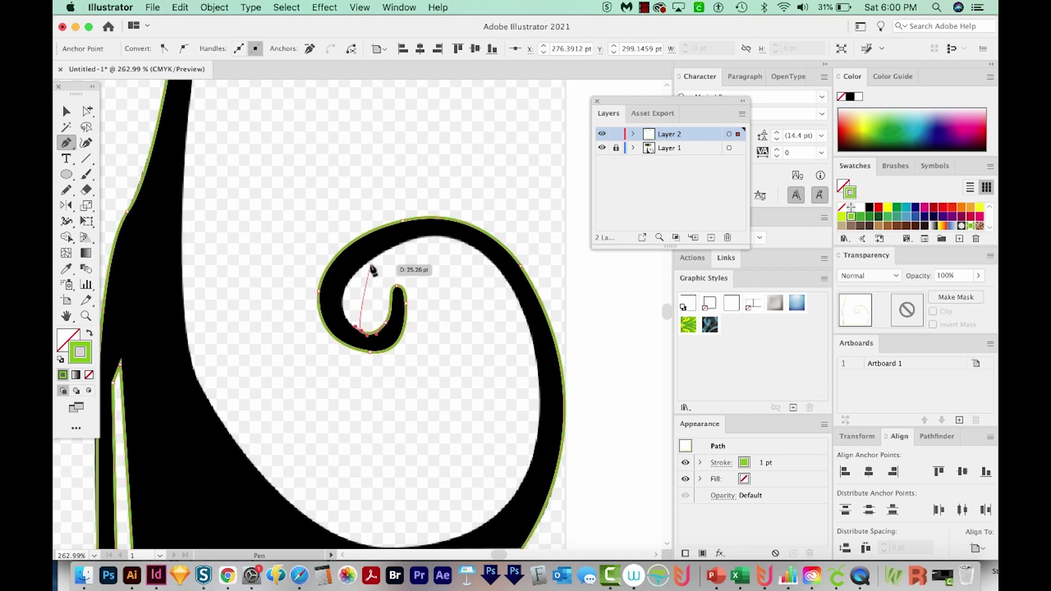
- Trace the tail's inner edge with smooth points from the curl over the arc and down to the tail base
left_click_drag(366, 263, 414, 230)
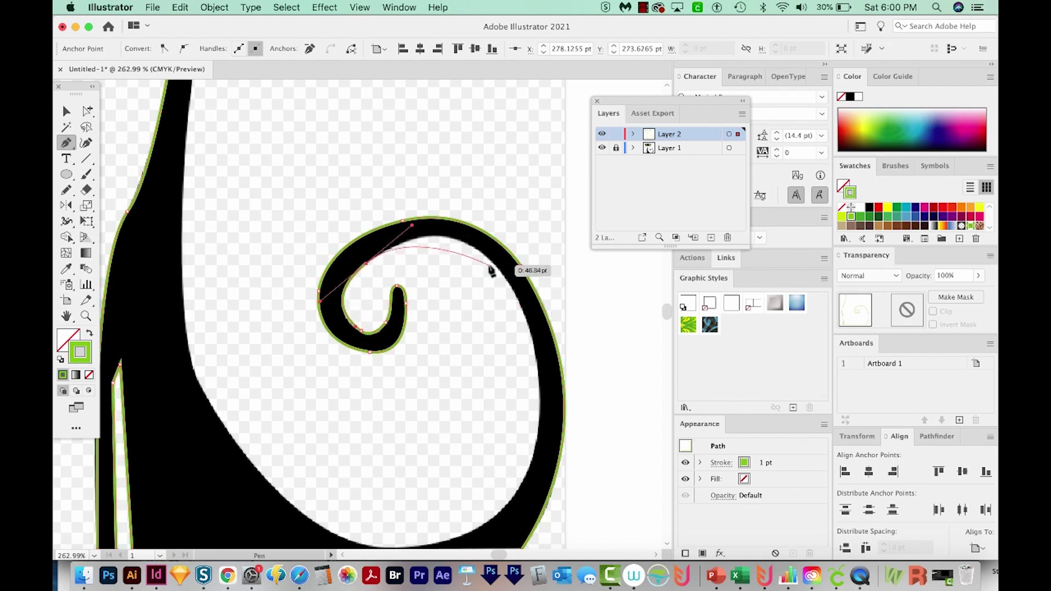
left_click_drag(494, 264, 520, 298)
scroll(504, 338, "down", 3)
left_click_drag(511, 437, 452, 547)
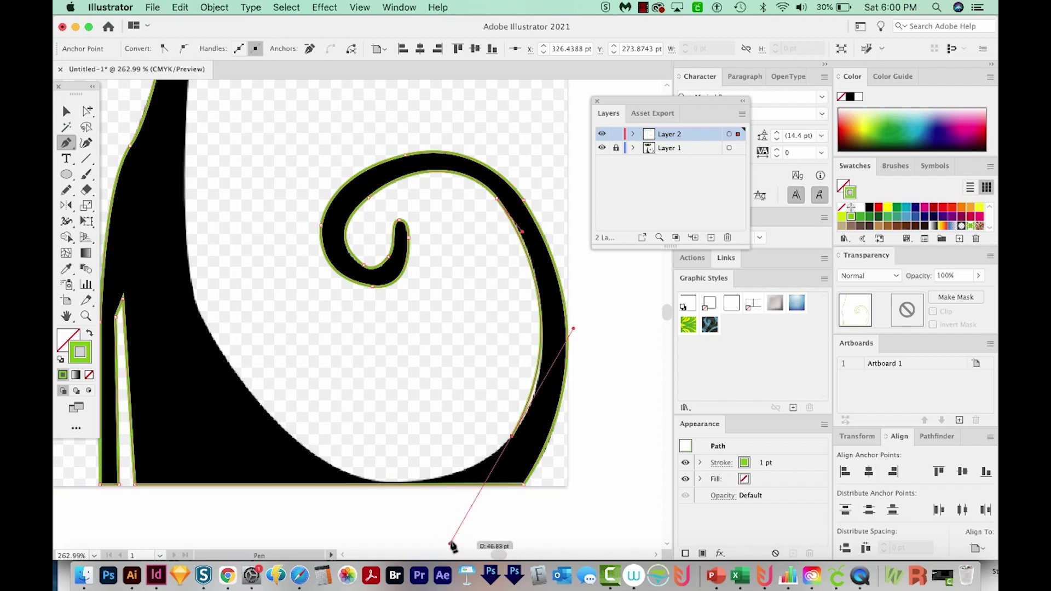
- Trace the curved back edge from the tail base up to the lower body with a smooth point, and remove its leading handle
left_click_drag(512, 436, 235, 434)
key("super+z")
left_click_drag(343, 473, 134, 241)
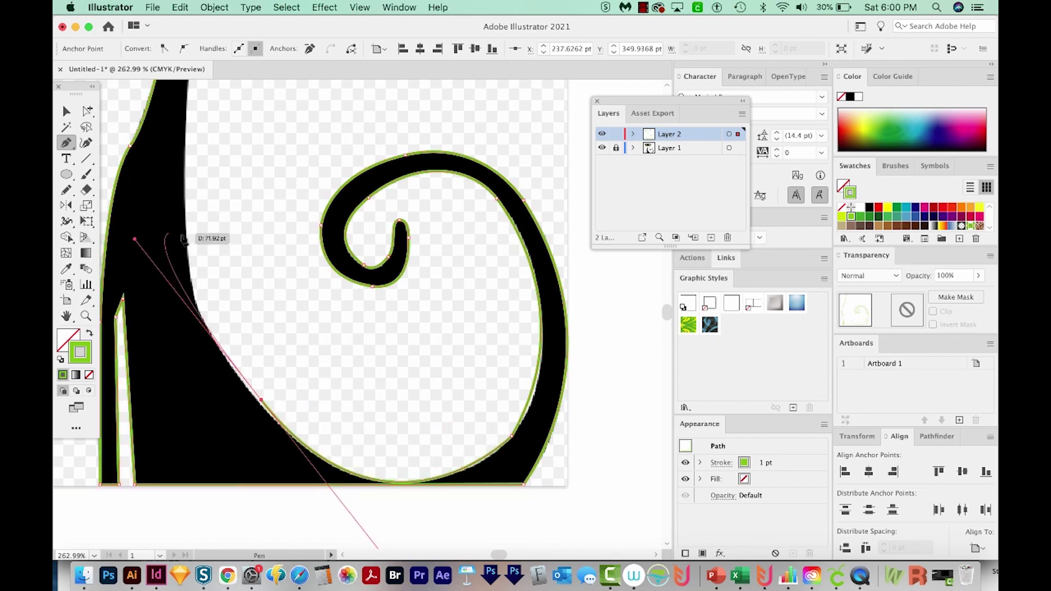
scroll(241, 322, "up", 5)
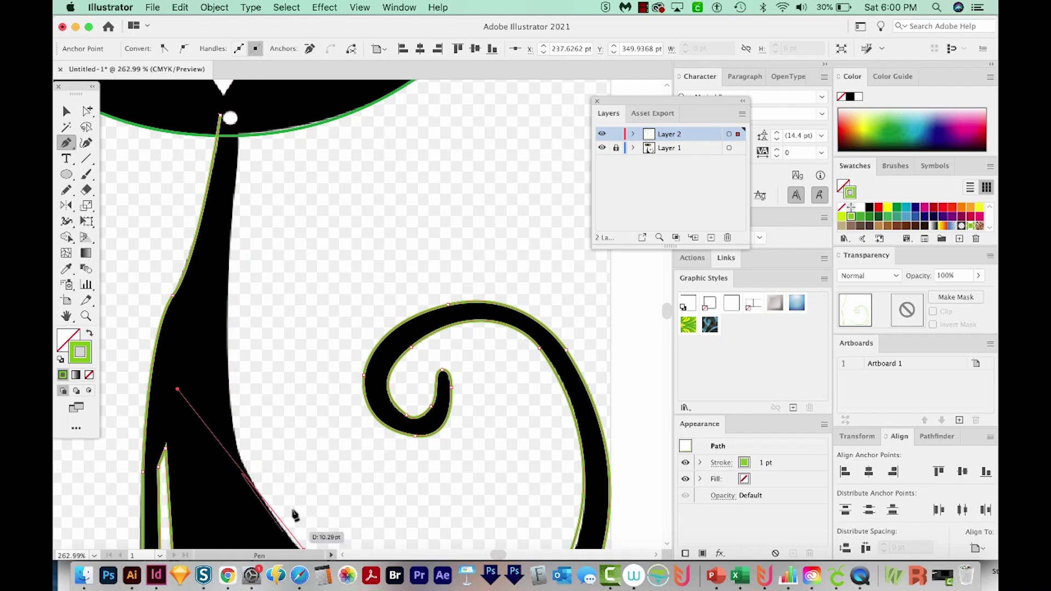
scroll(306, 482, "down", 3)
left_click(326, 478)
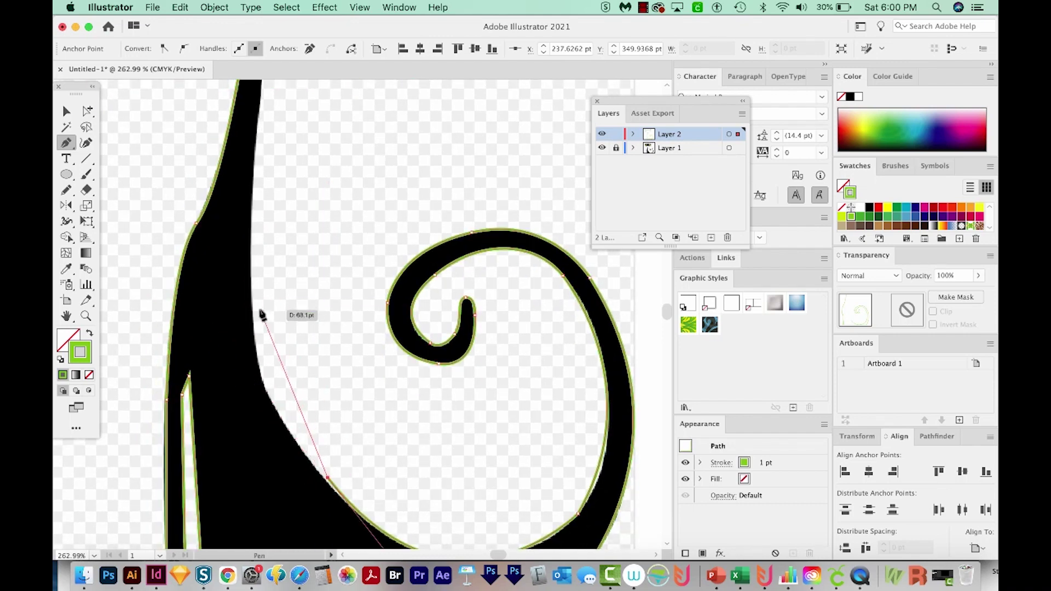
- Trace the back of the neck up into the head and close the body path at its starting point
left_click_drag(254, 305, 255, 191)
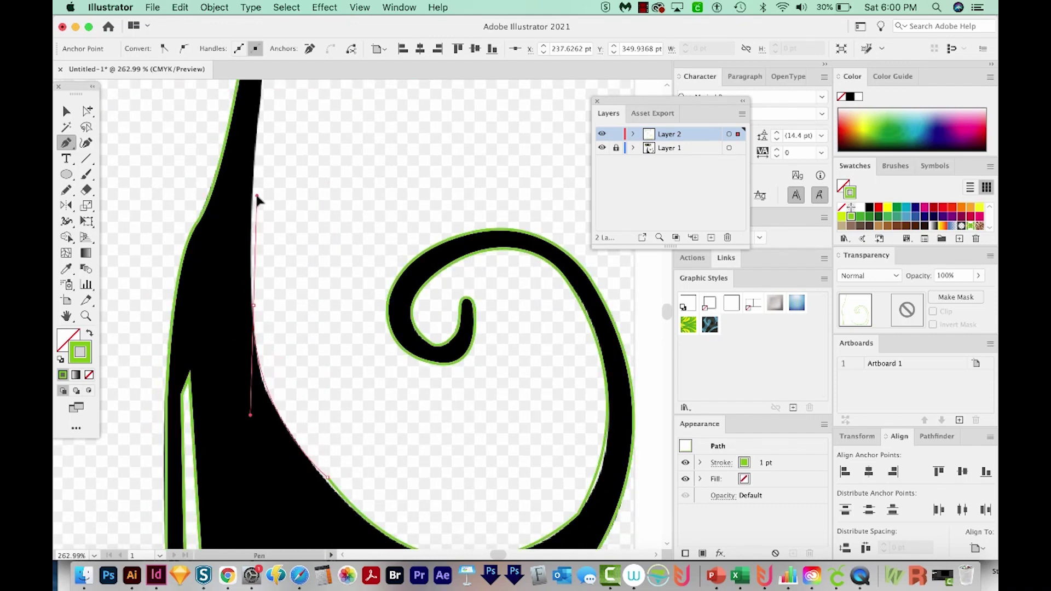
scroll(302, 303, "up", 7)
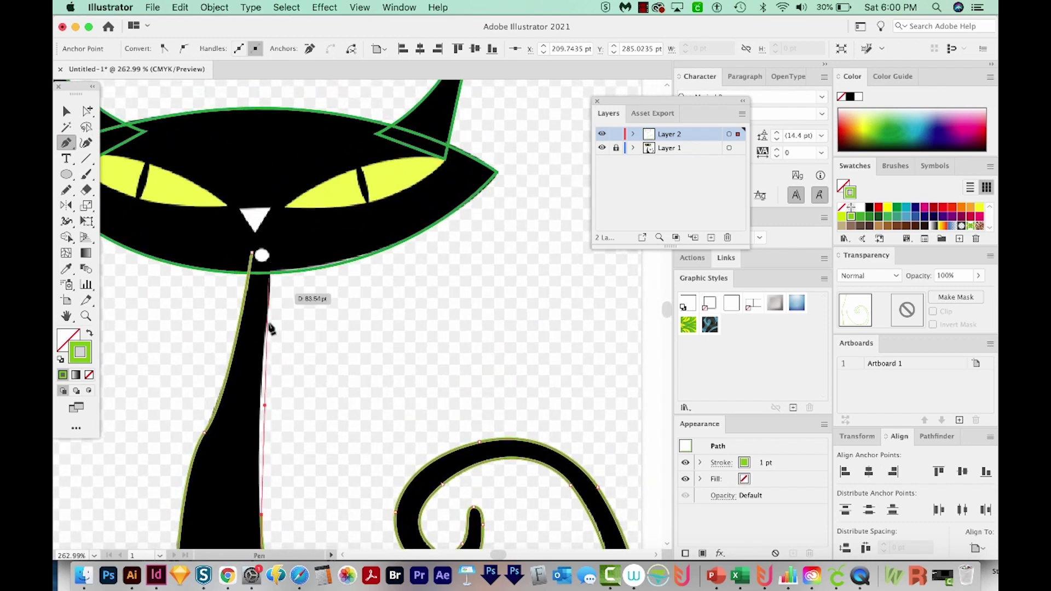
left_click(272, 240)
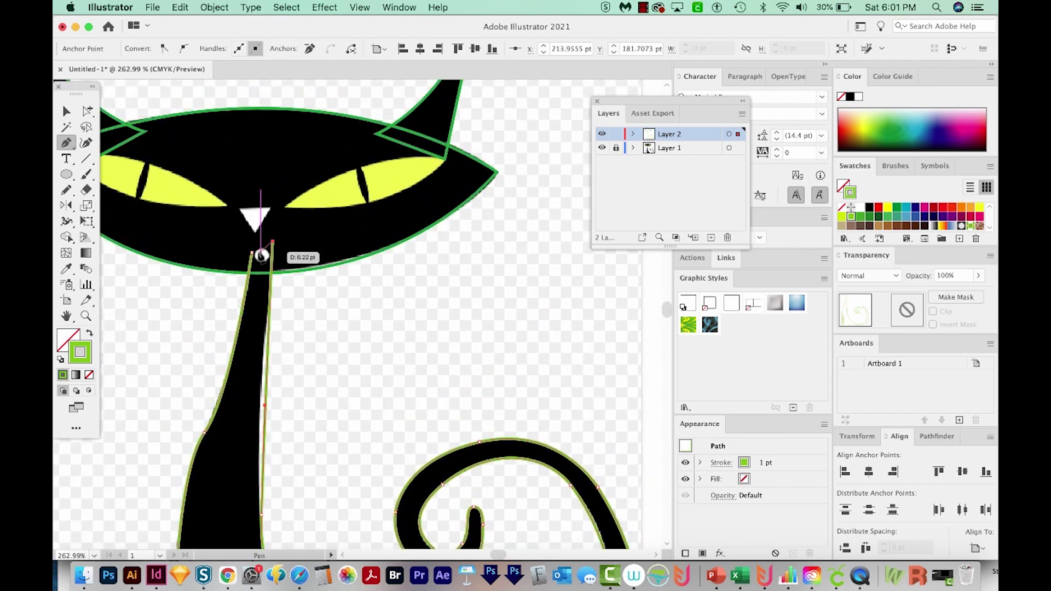
left_click(252, 252)
- Move the anchor point on the back of the neck upward and lengthen its lower handle to fit the curve to the cat's back
scroll(307, 350, "down", 4)
key("a")
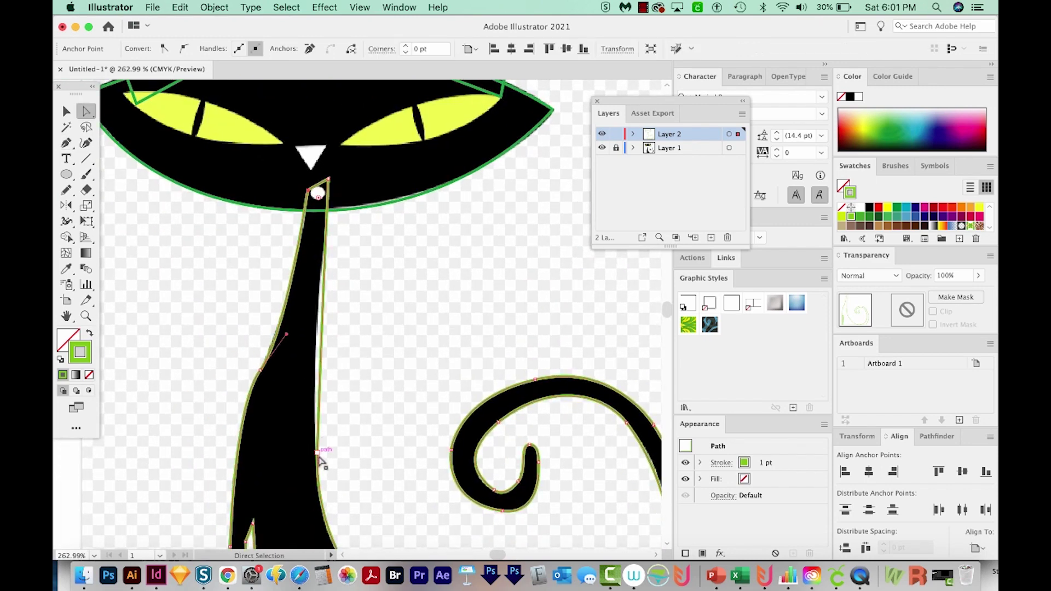
left_click_drag(318, 452, 315, 407)
scroll(332, 422, "down", 5)
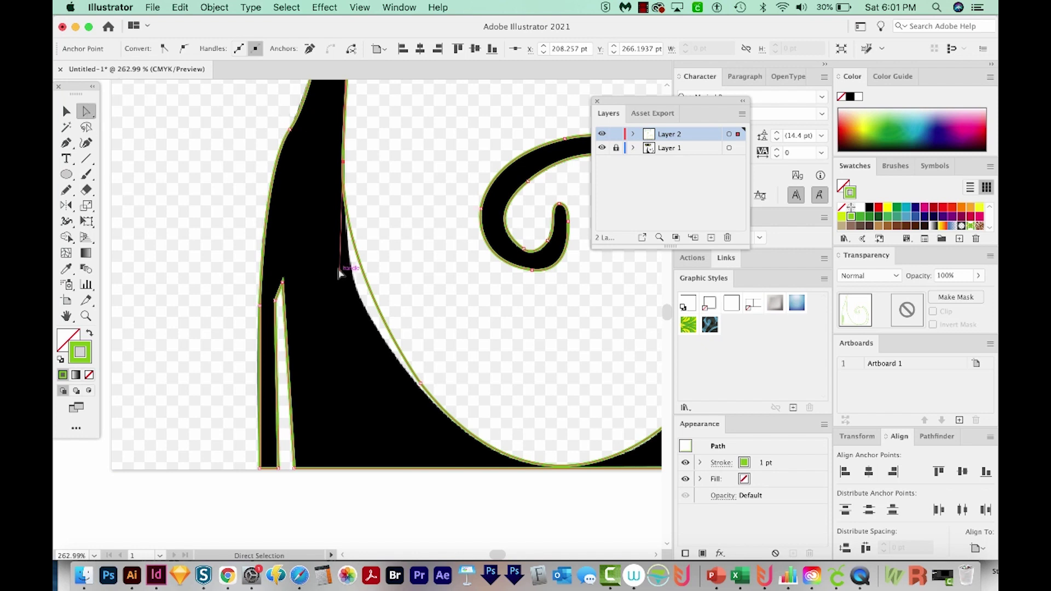
left_click_drag(338, 273, 336, 321)
key("space")
left_click_drag(526, 433, 496, 432)
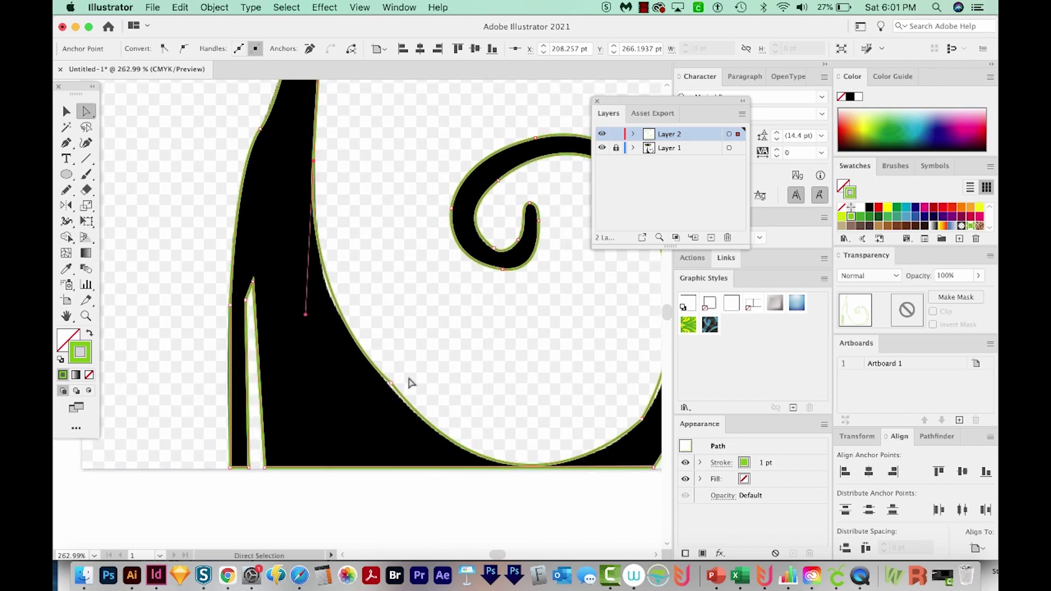
- Swap the body path's green stroke into its fill to preview the cat's body as a solid shape, and deselect it
key("shift+x")
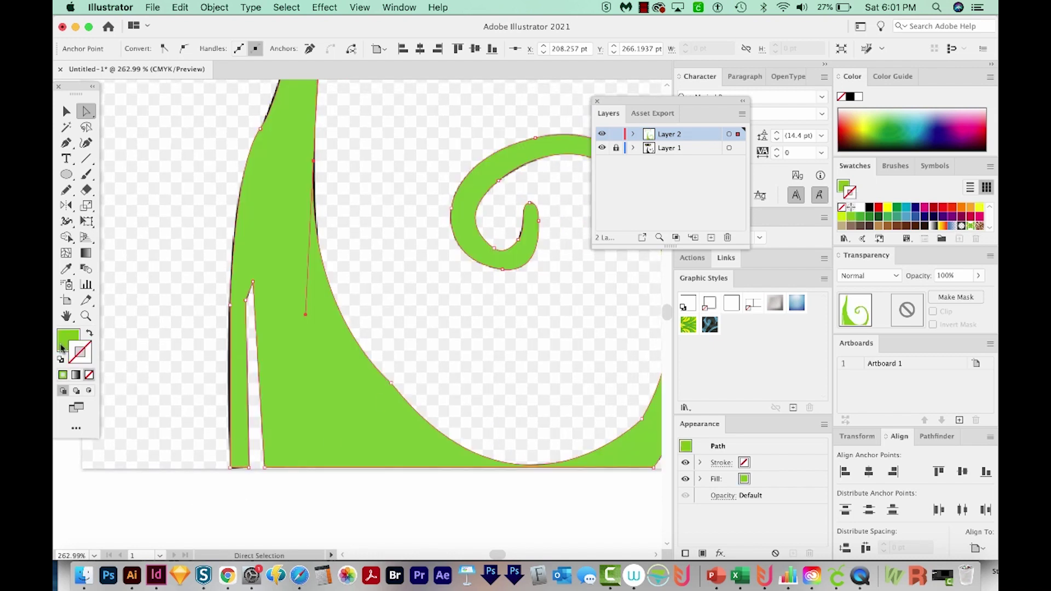
left_click_drag(445, 434, 416, 424)
left_click(397, 347)
key("z")
key("v")
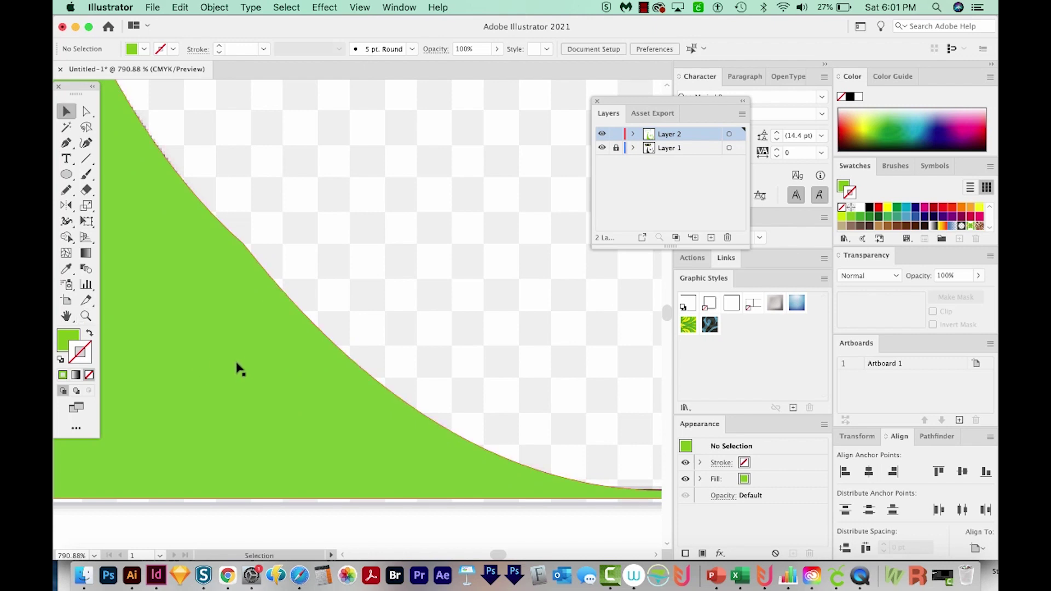
- Select the body path and even out the kink in its lower back curve with several Smooth tool strokes
left_click(239, 350)
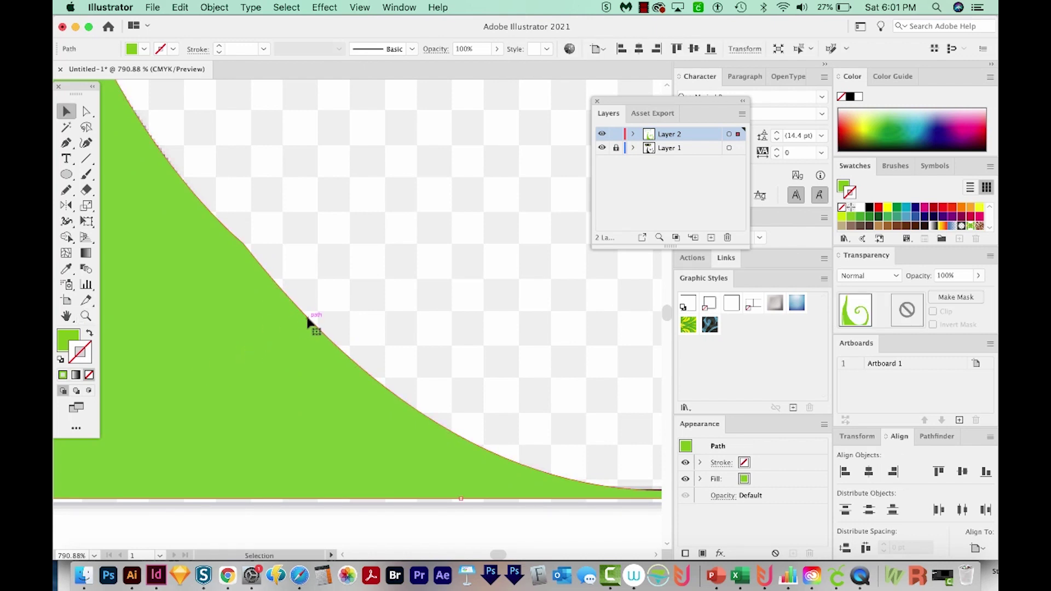
scroll(286, 356, "up", 2)
key("n")
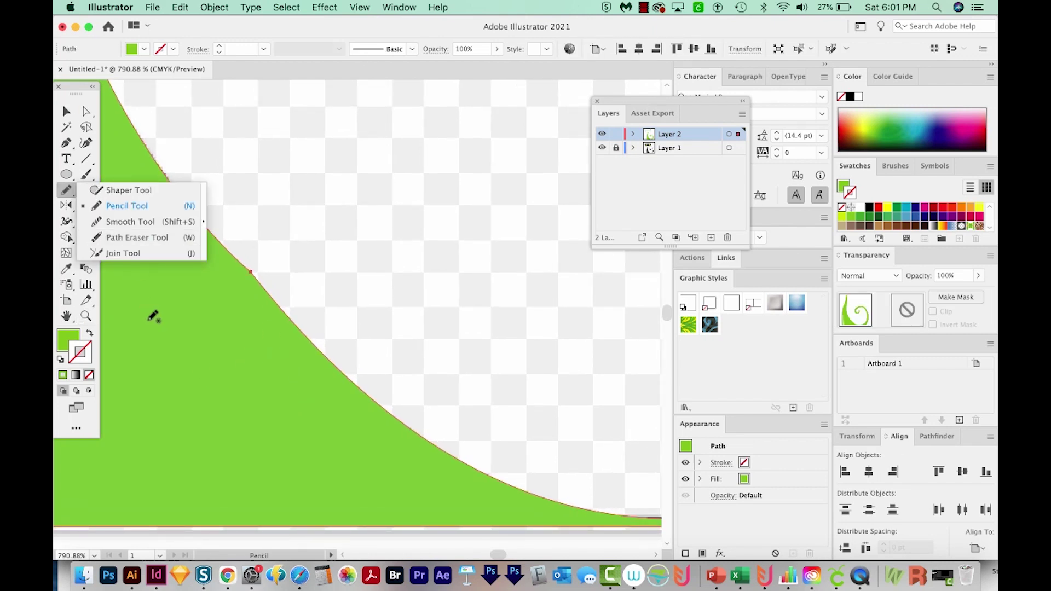
left_click(114, 222)
left_click_drag(279, 332, 192, 223)
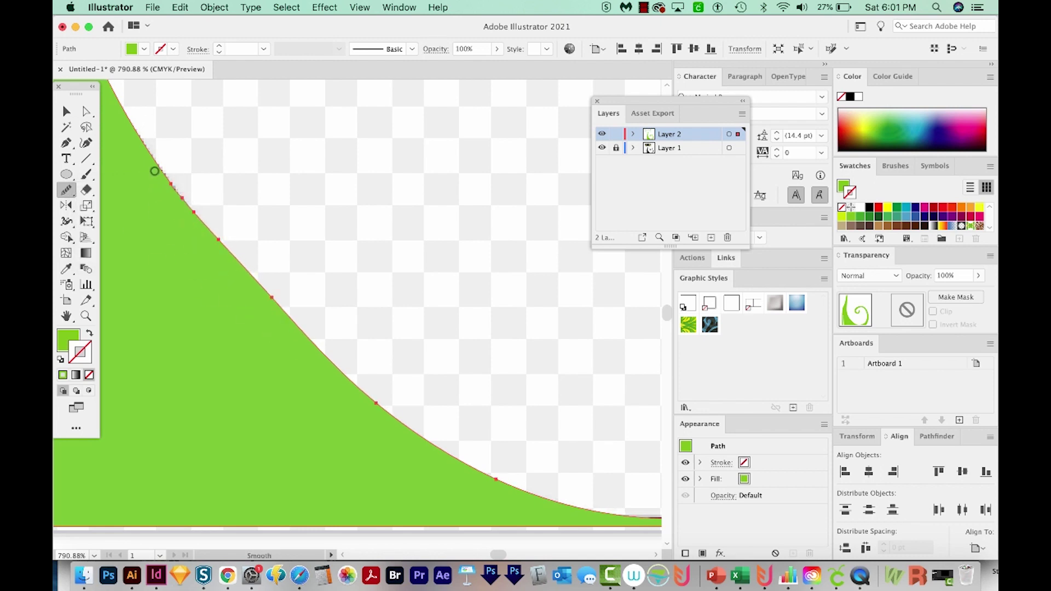
mouse_move(272, 325)
left_mouse_down()
mouse_move(214, 227)
mouse_move(169, 213)
left_mouse_up()
key("super+minus")
left_click_drag(260, 345, 455, 472)
key("super+minus")
key("super+minus")
key("super+minus")
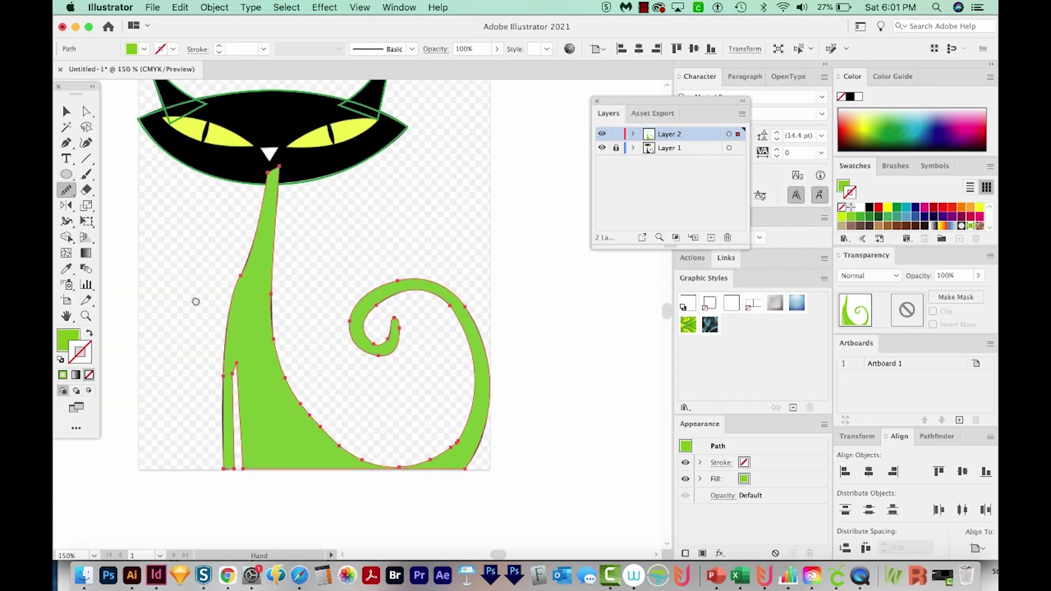
- Swap the body path's fill and stroke back so it has only a green outline
key("shift+x")
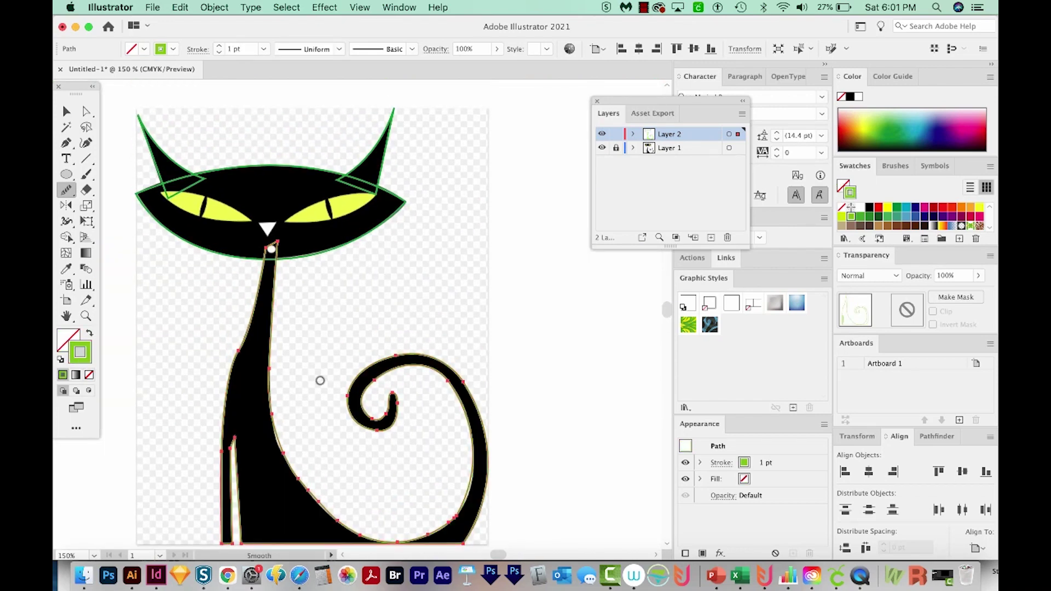
key("shift+x")
key("shift+x")
- Trace the upper edge of the right-hand eye with the Pen tool, from its inner corner to a smooth point at its outer corner
key("p")
scroll(354, 422, "up", 3)
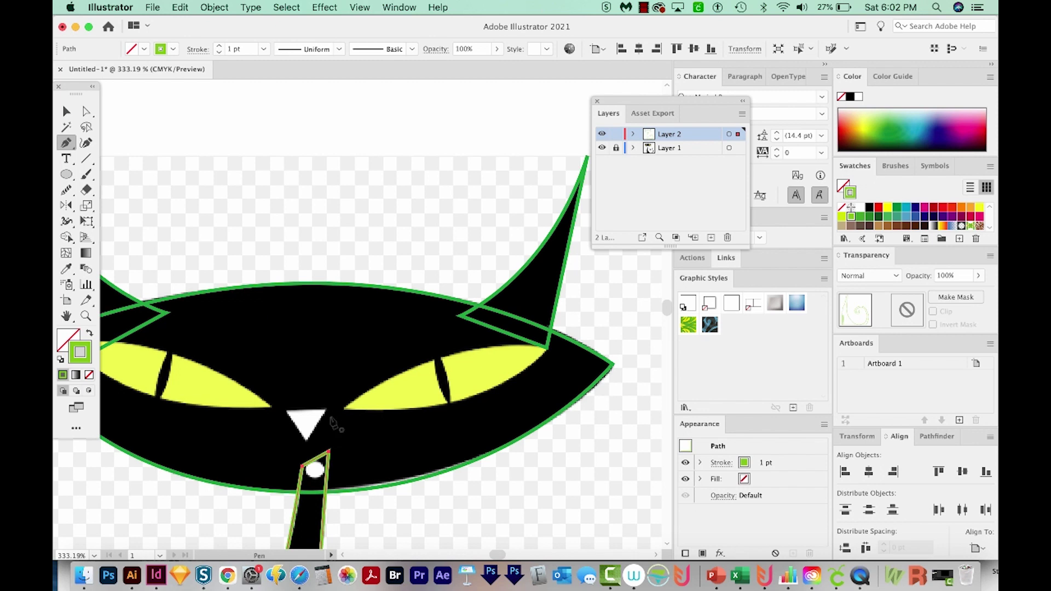
left_click(342, 411)
left_click_drag(548, 348, 660, 363)
scroll(661, 363, "right", 10)
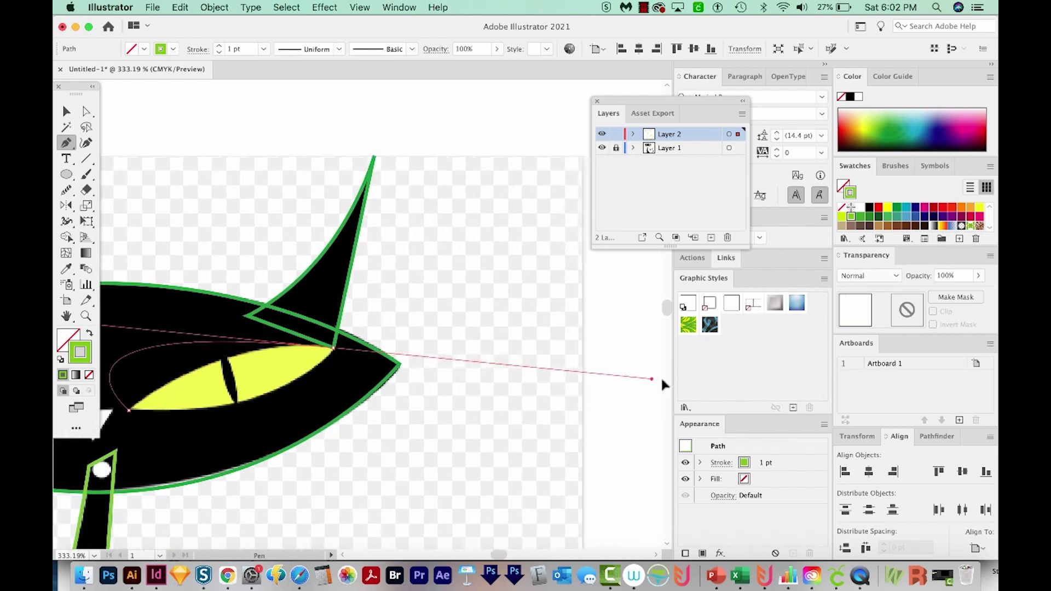
left_click_drag(356, 376, 433, 363)
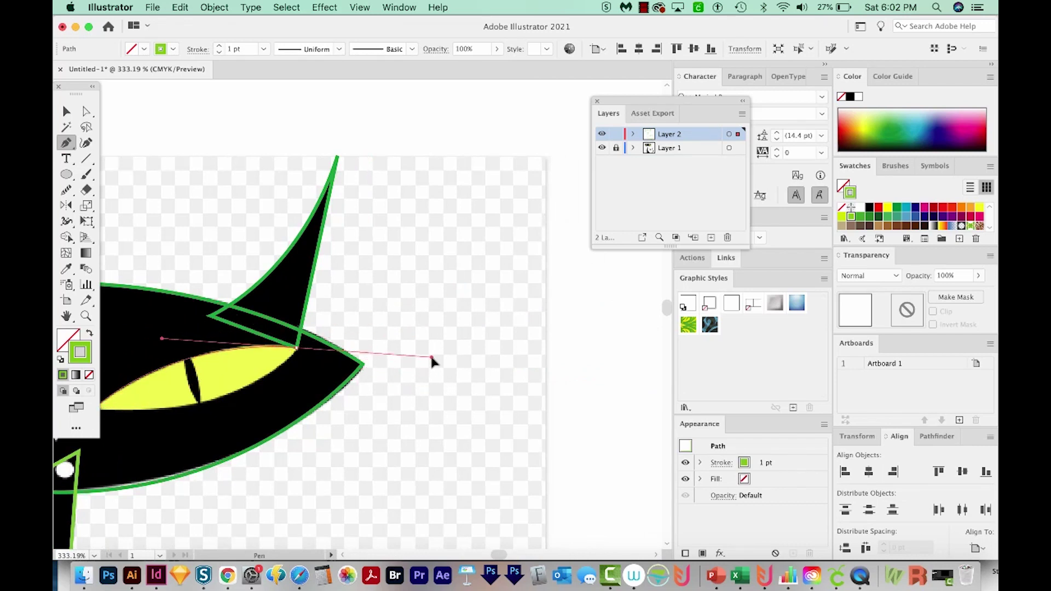
- Remove the outer corner's leading handle, close the eye path with a curve along its lower edge, and deselect it
scroll(433, 363, "left", 8)
left_click(495, 363)
left_click_drag(290, 424, 134, 417)
scroll(328, 383, "left", 10)
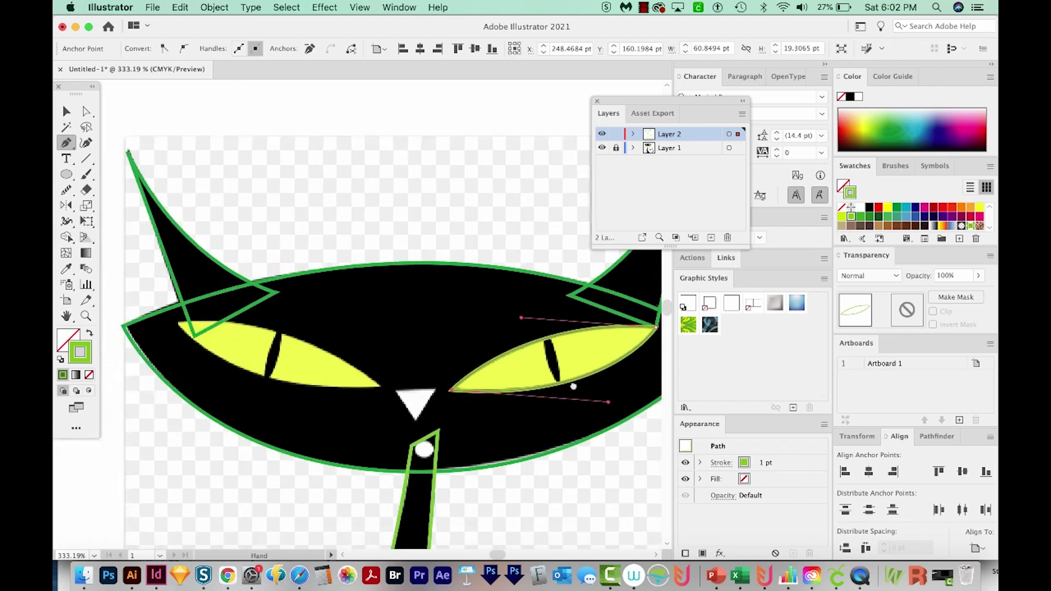
key("super+shift+a")
- Draw a narrow ellipse about 2.6 by 18 pt over the right-hand eye's pupil and rotate it to match the pupil's slant
key("l")
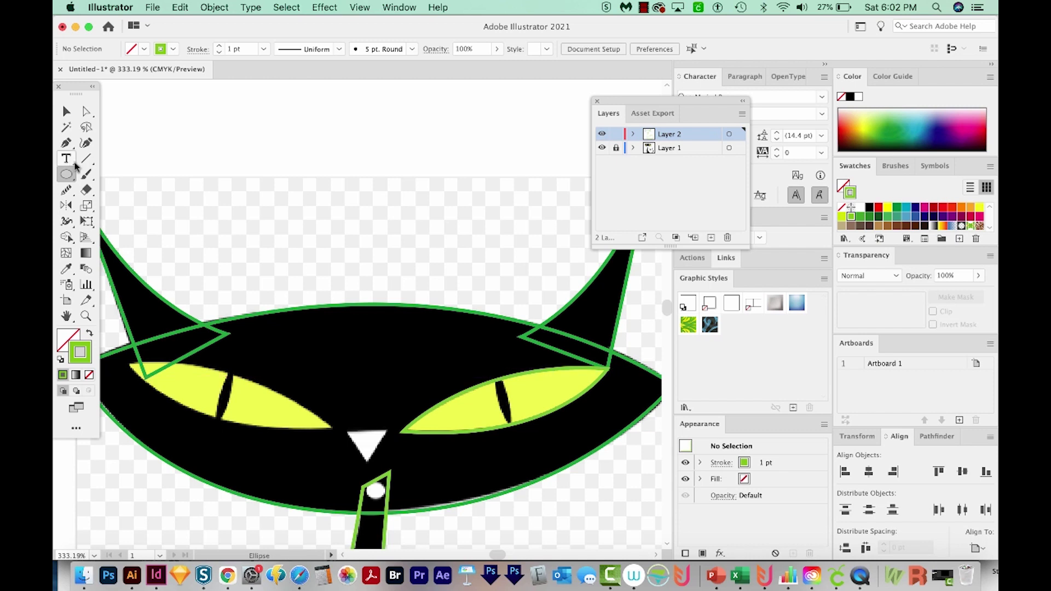
left_click_drag(496, 362, 506, 424)
key("e")
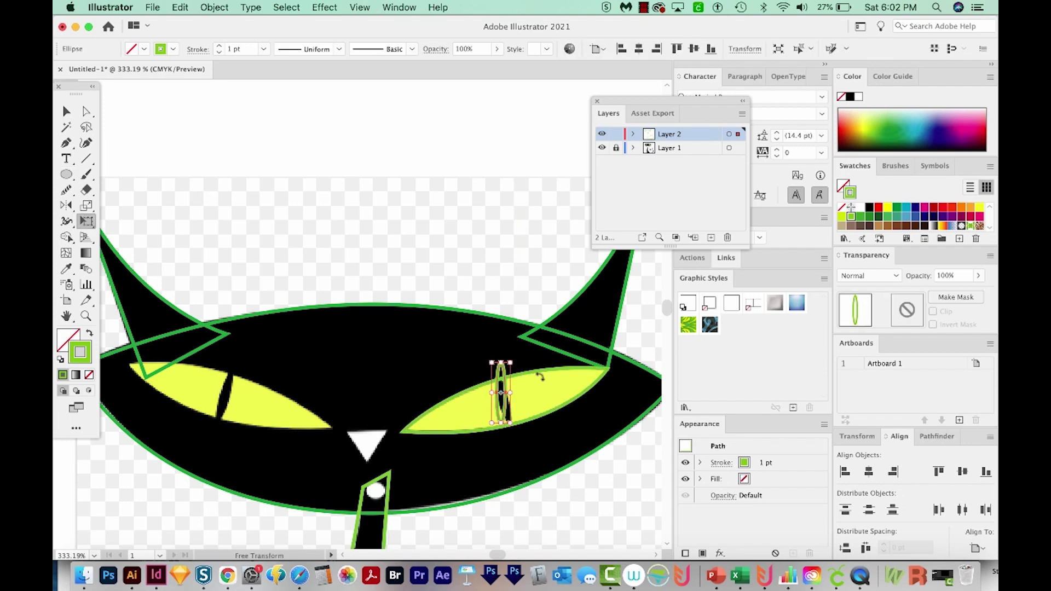
key("r")
left_click_drag(540, 396, 547, 378)
- Reflect a copy of the right-hand eye outline and its pupil ellipse across the nose at an axis angle of 89°
key("v")
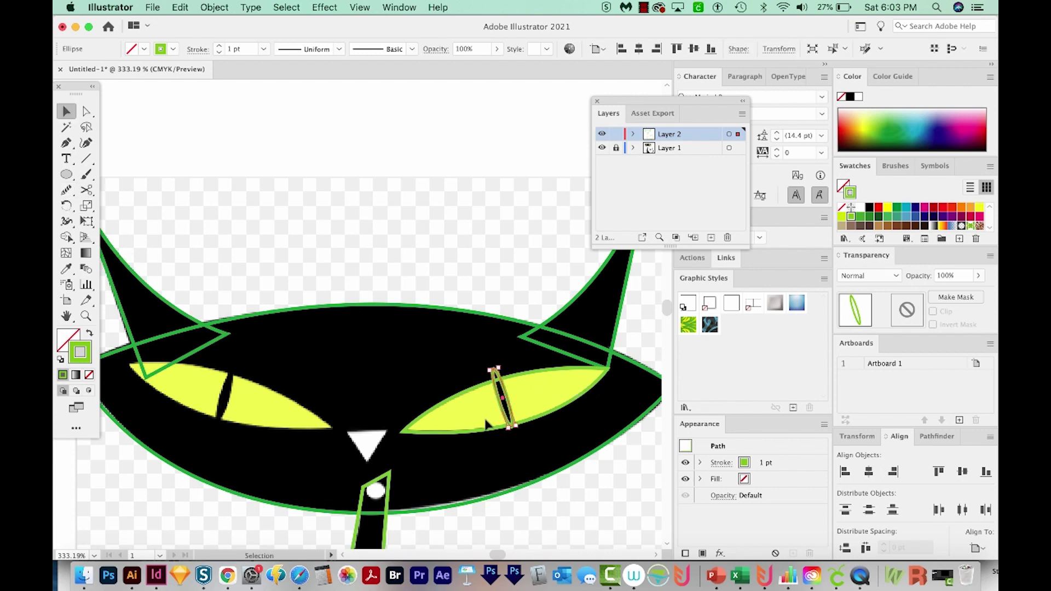
left_click(462, 399, "shift")
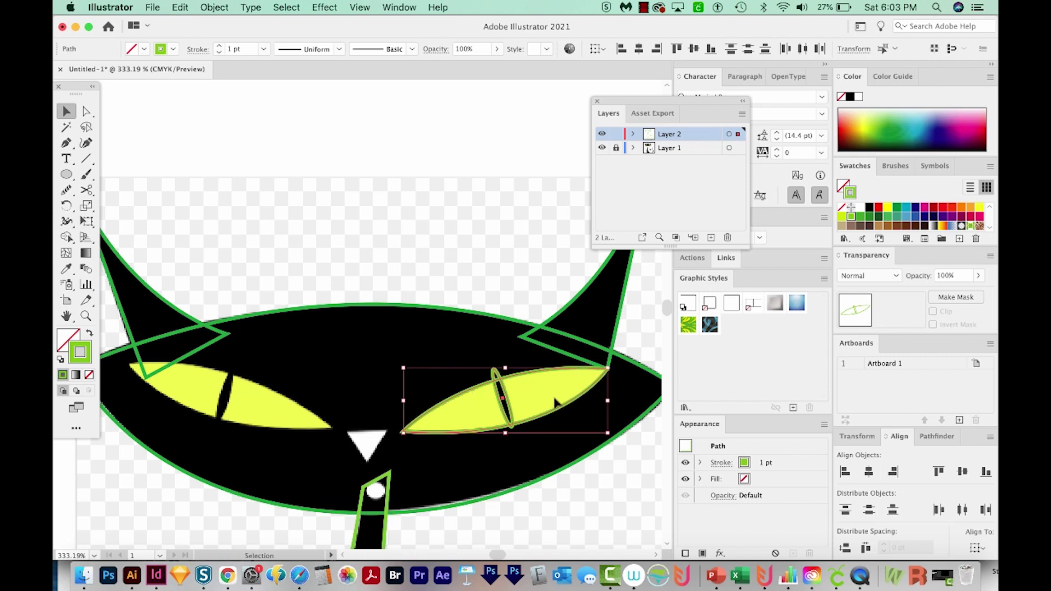
key("o")
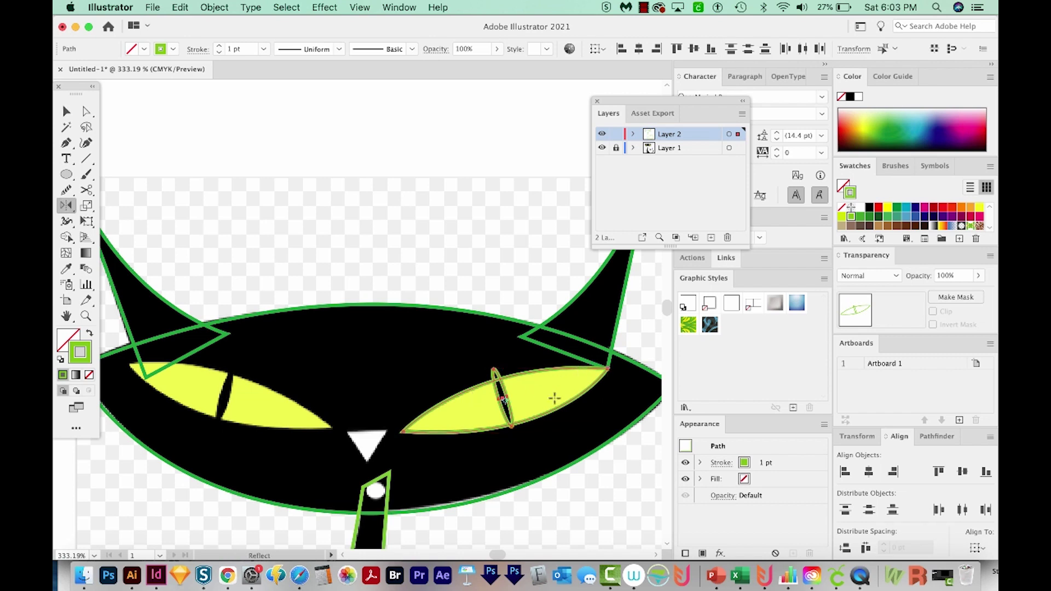
left_click(365, 436, "alt")
left_click(579, 206)
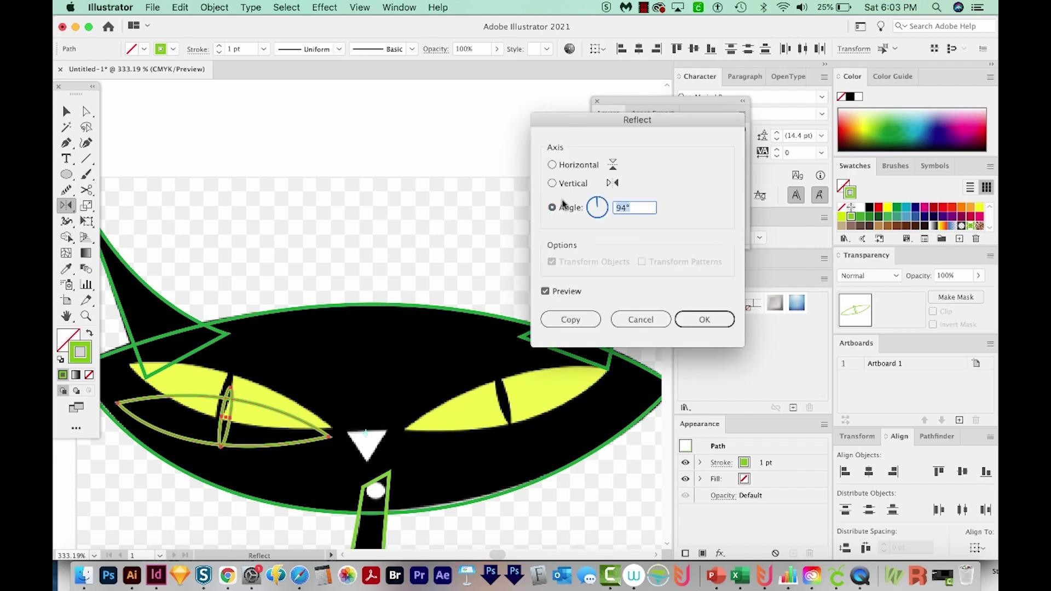
key("Down")
key("Down")
key("Down")
key("Down")
key("Down")
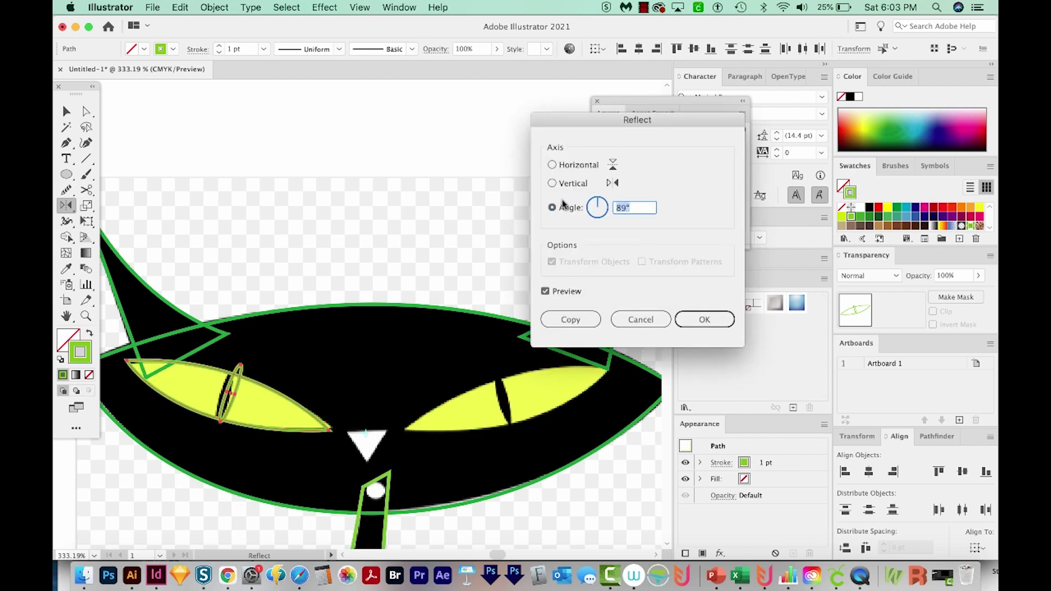
left_click(563, 317)
- Trace the triangular nose with the Pen tool as a closed three-point path and deselect it
scroll(450, 429, "down", 3)
key("p")
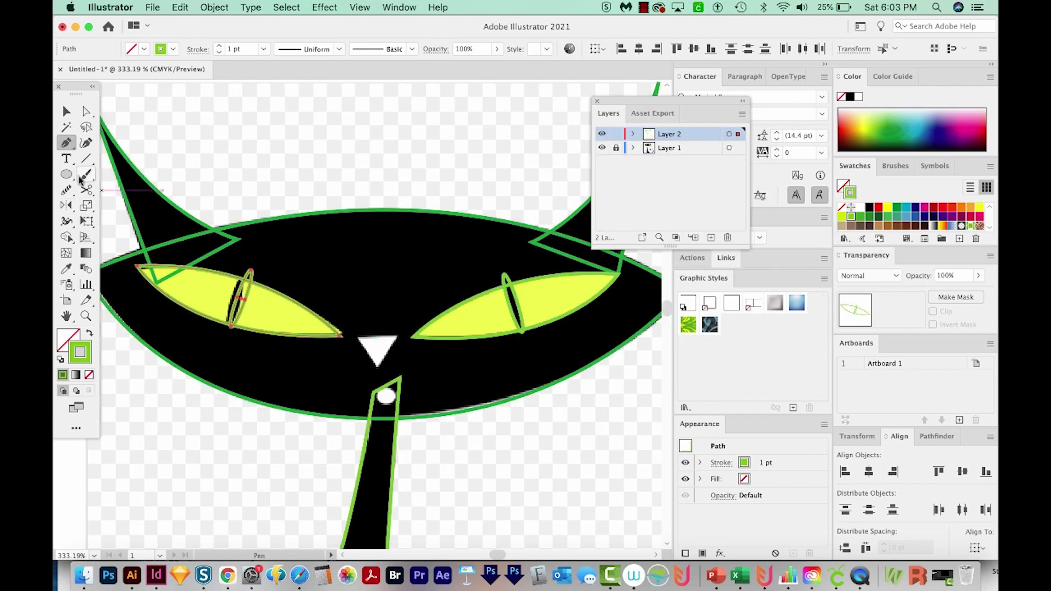
left_click(397, 338)
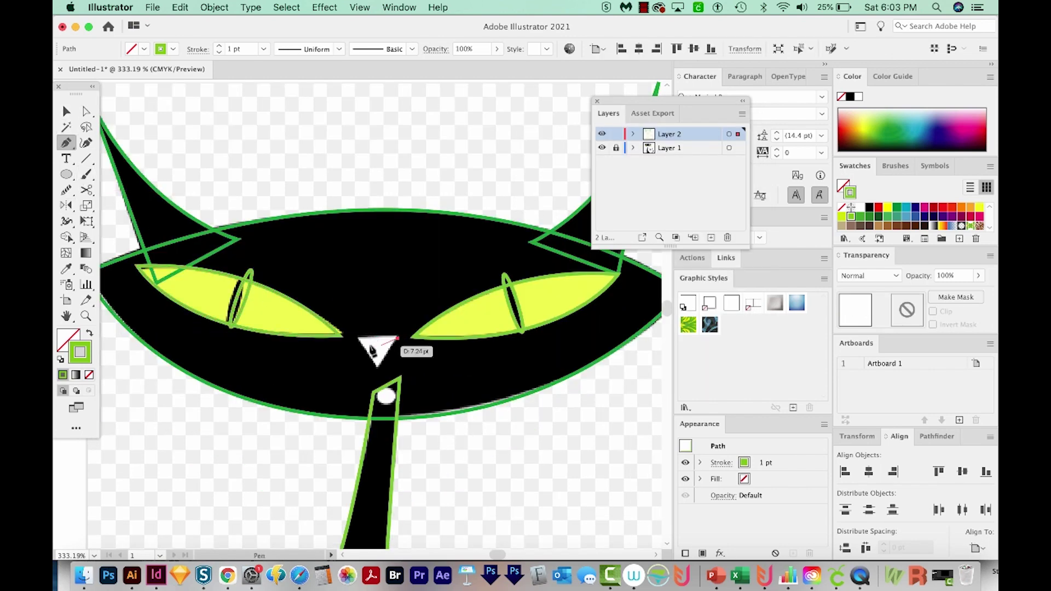
left_click(358, 338)
left_click(378, 366)
left_click(397, 338)
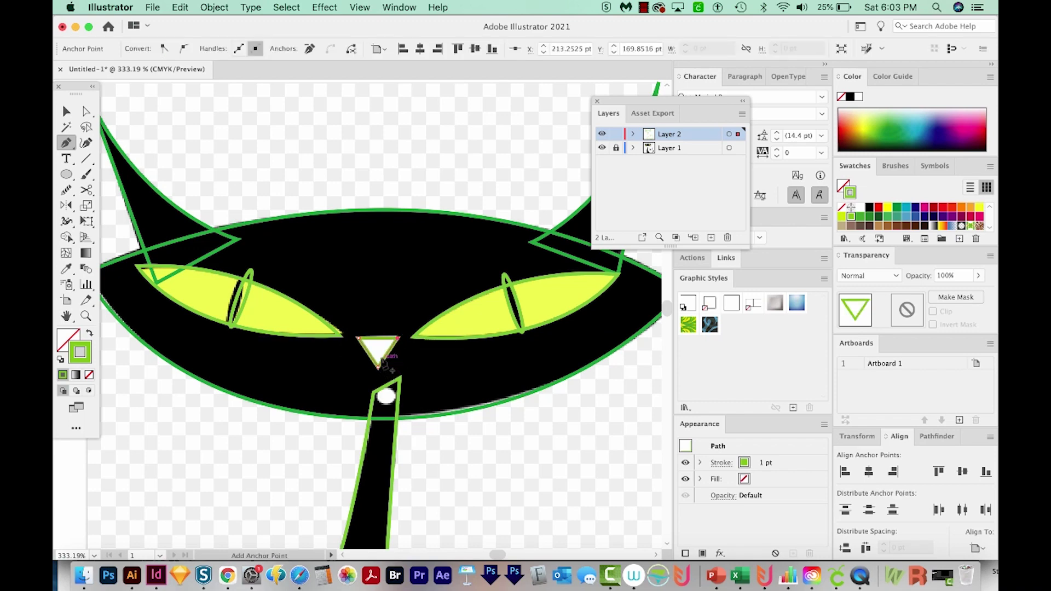
key("super+shift+a")
- Select the body, head and ear paths and merge them into one shape with Pathfinder Unite
key("super+1")
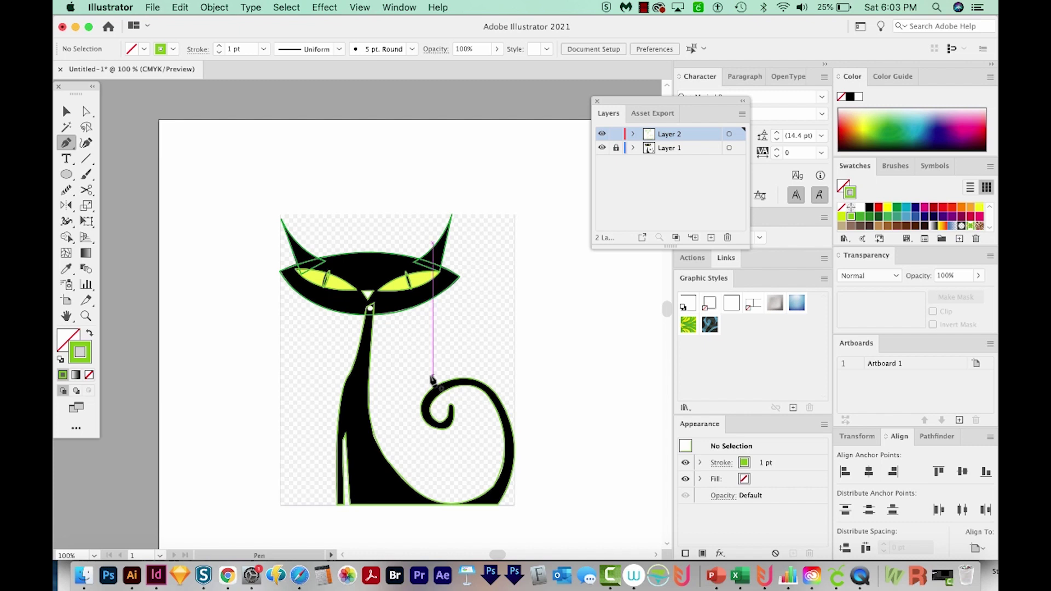
key("v")
left_click(442, 431)
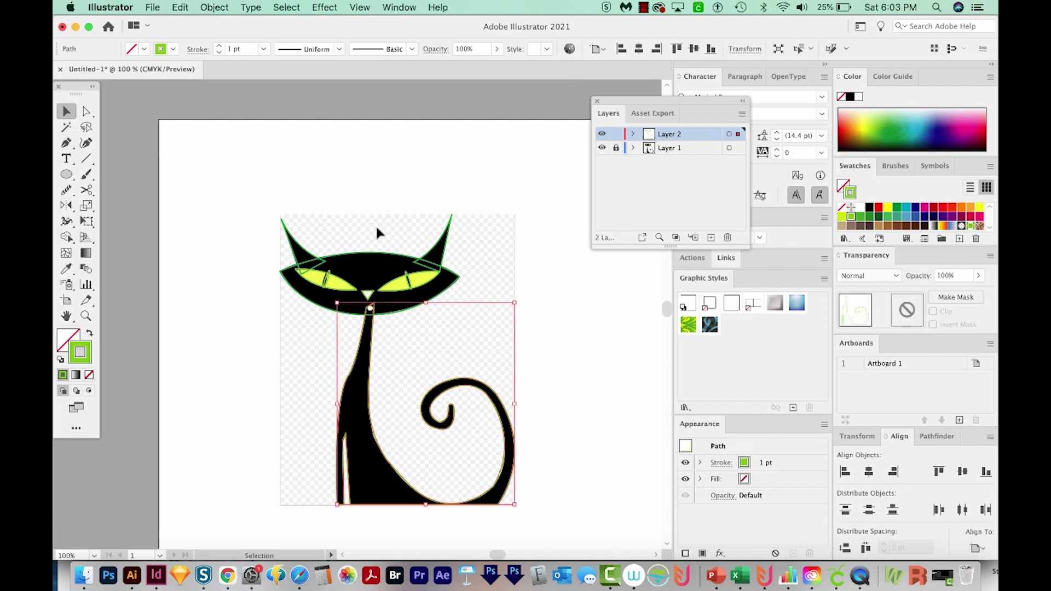
left_click(365, 262, "shift")
left_click(416, 233, "shift")
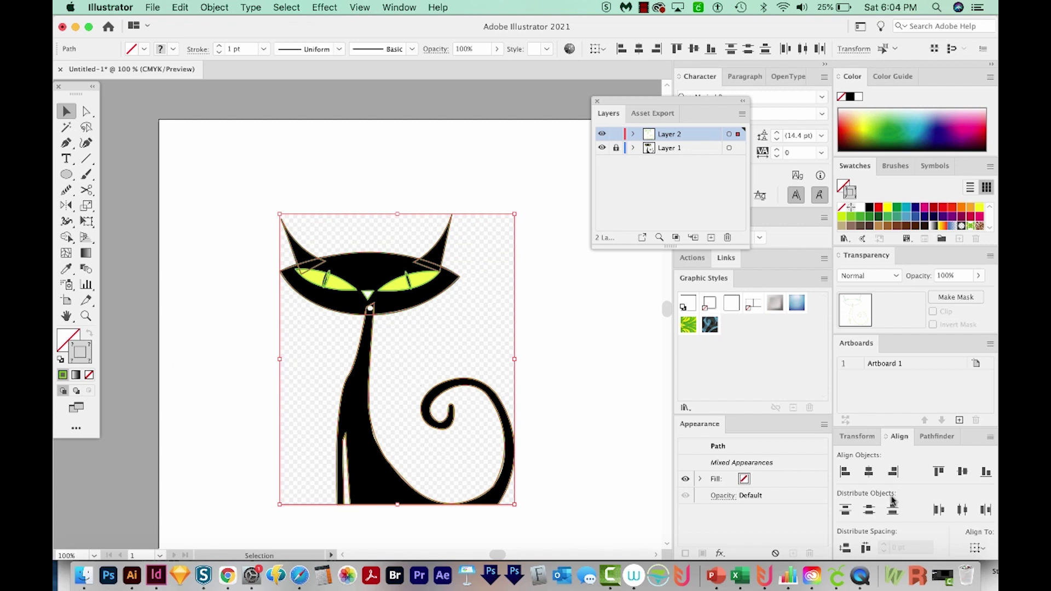
left_click(937, 436)
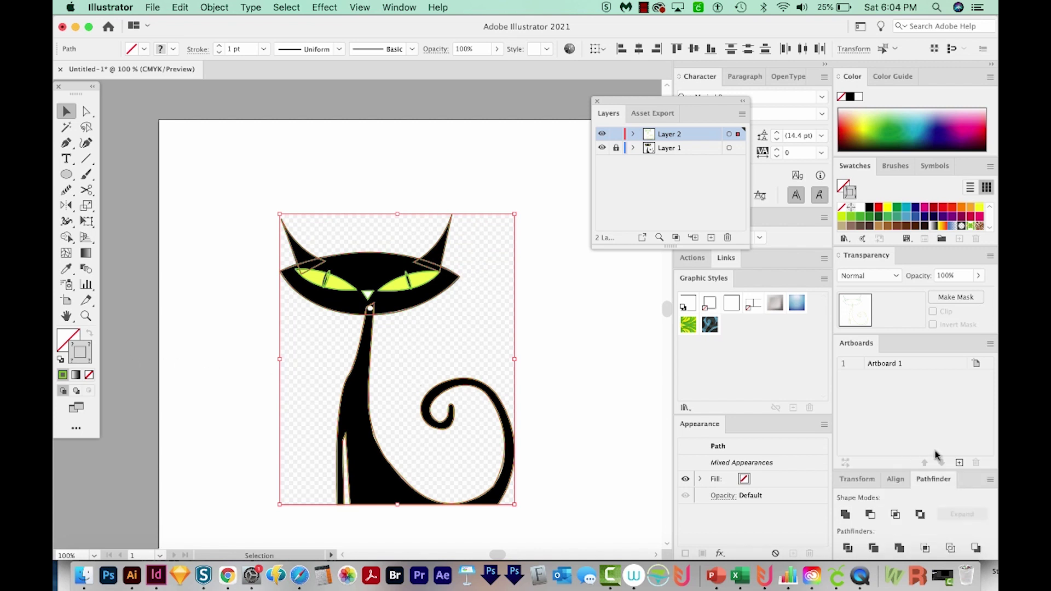
left_click(846, 515)
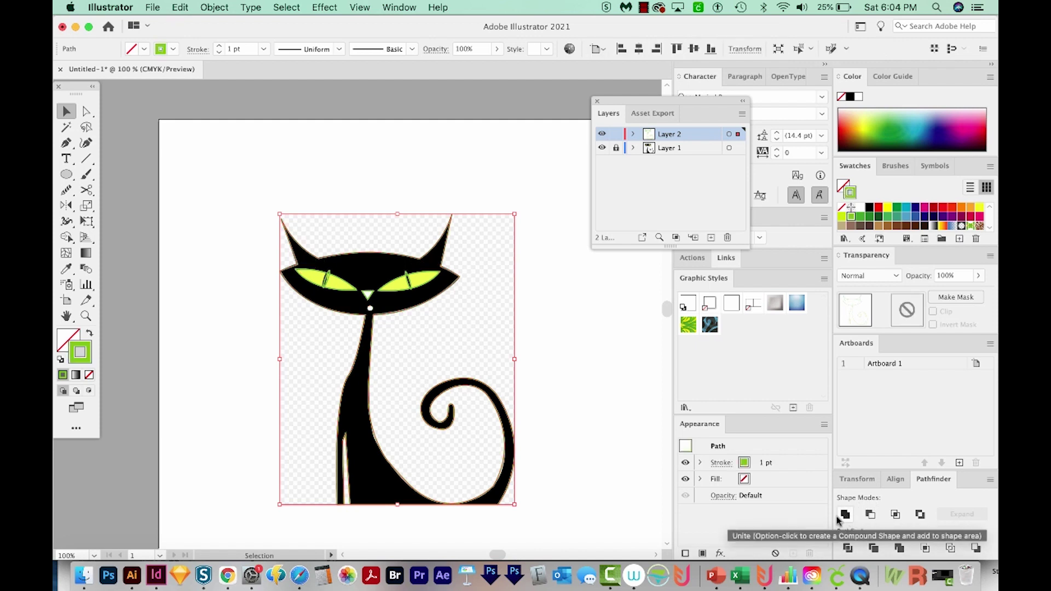
- Give the united cat shape a dark gray fill and no stroke
key("shift+x")
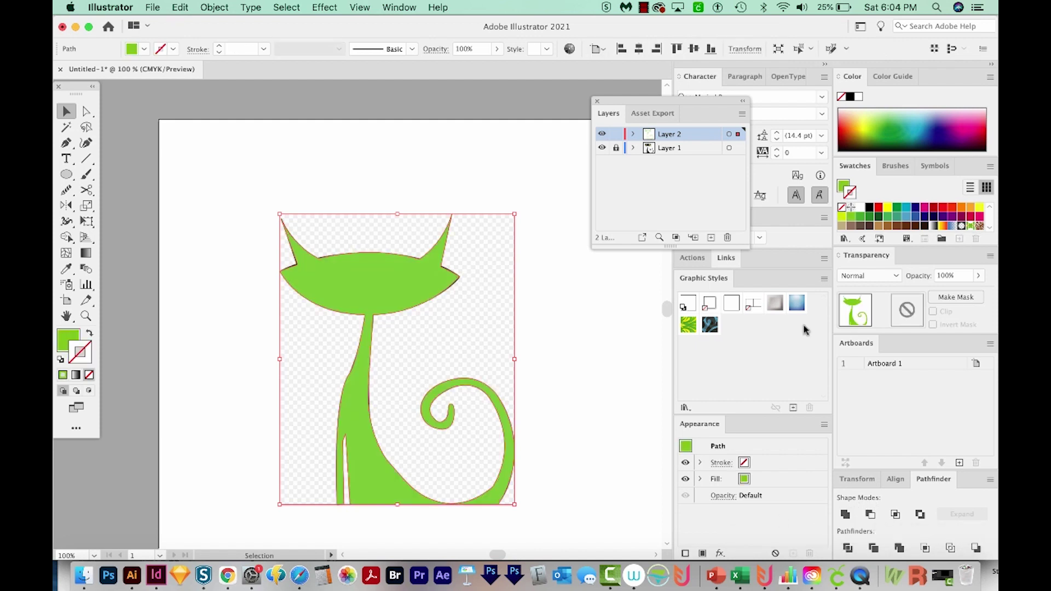
double_click(79, 337)
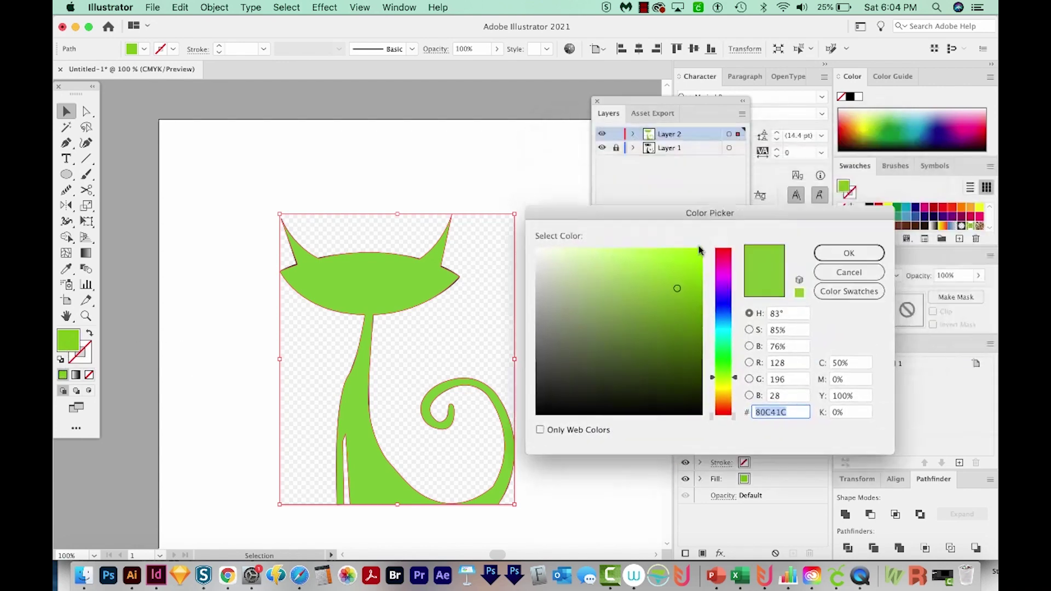
left_click_drag(682, 375, 563, 442)
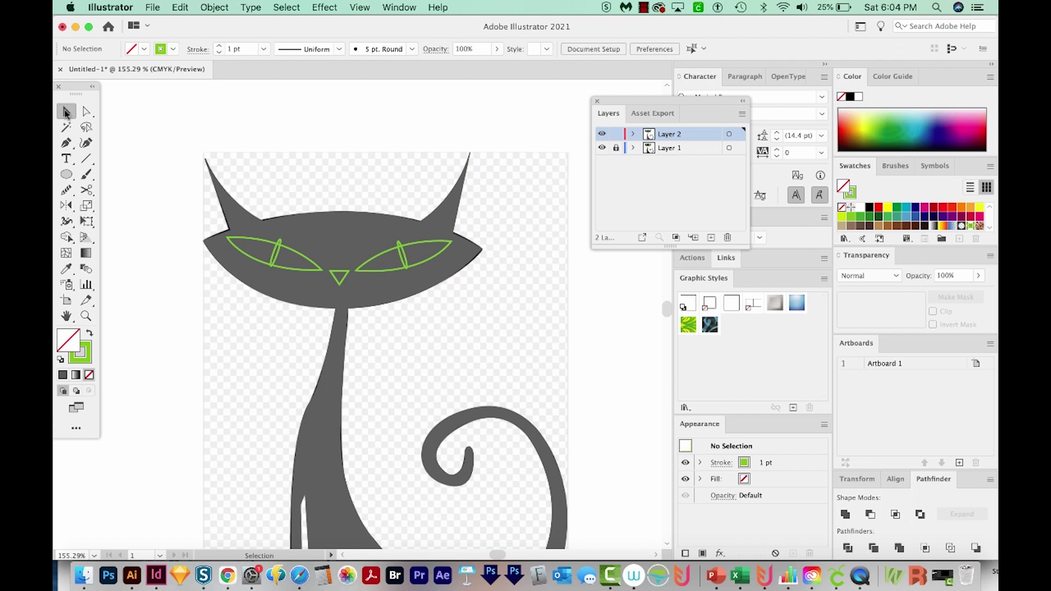
- Swap the green stroke of both eye outlines into their fill, leaving no stroke, and deselect them
left_click(384, 244)
left_click(291, 247, "shift")
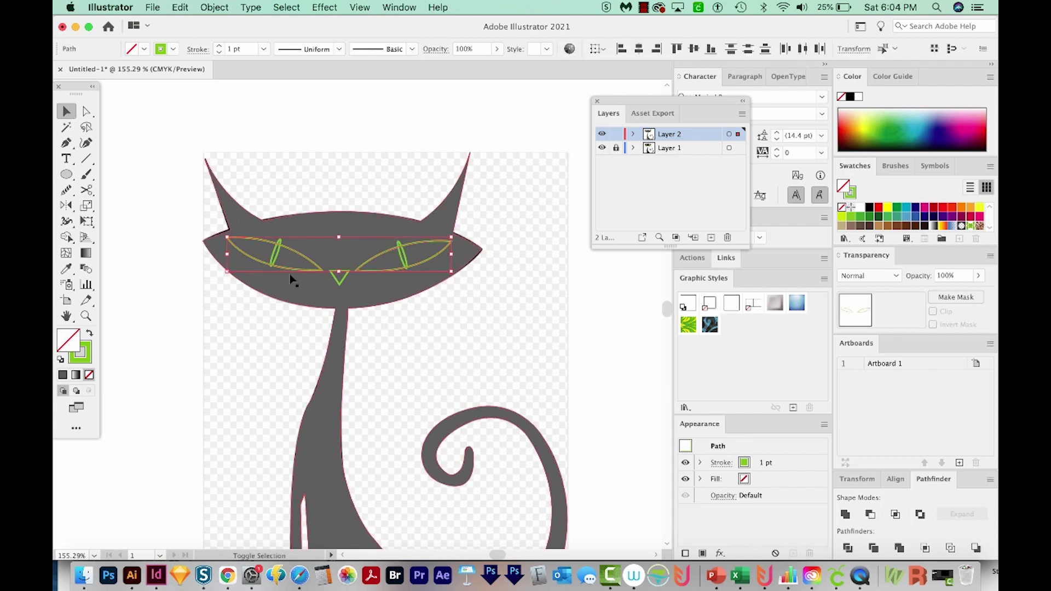
left_click(86, 338)
left_click(86, 339)
left_click(87, 340)
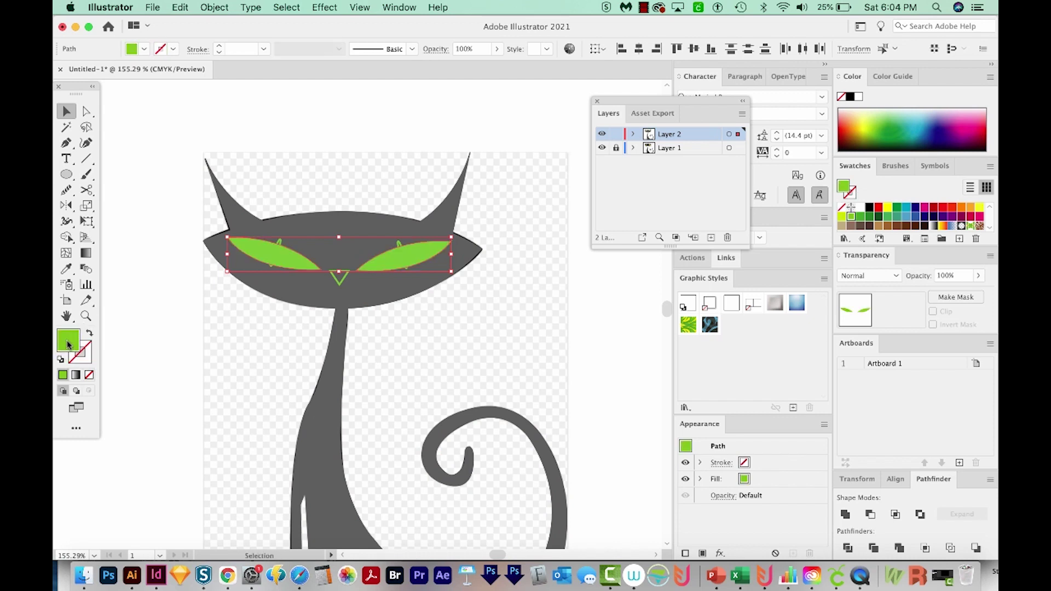
key("super+shift+a")
- Give both pupil ellipses a black fill and no stroke
left_click(277, 241)
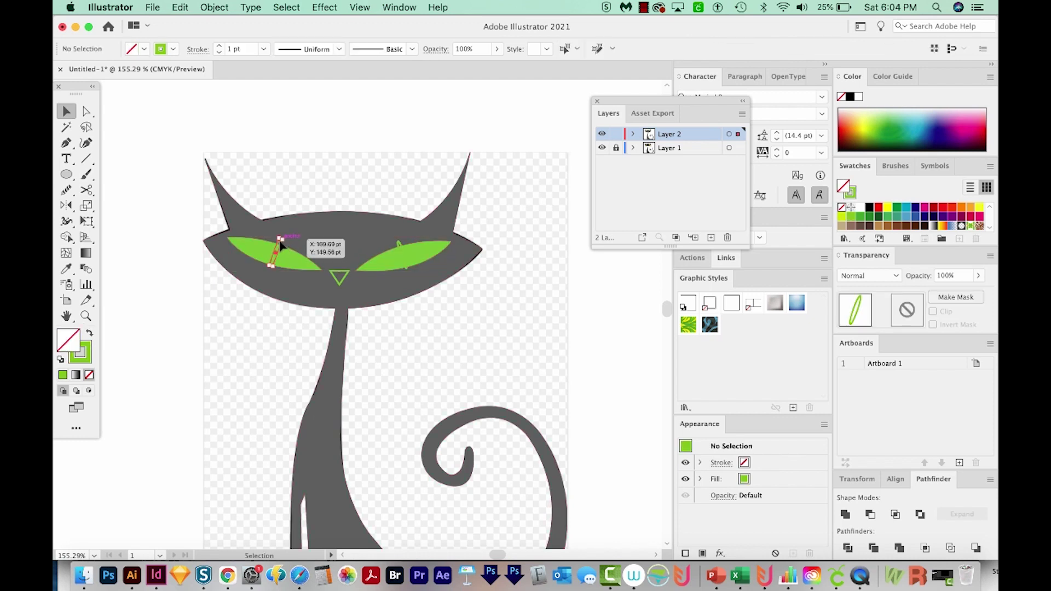
left_click(407, 245, "shift")
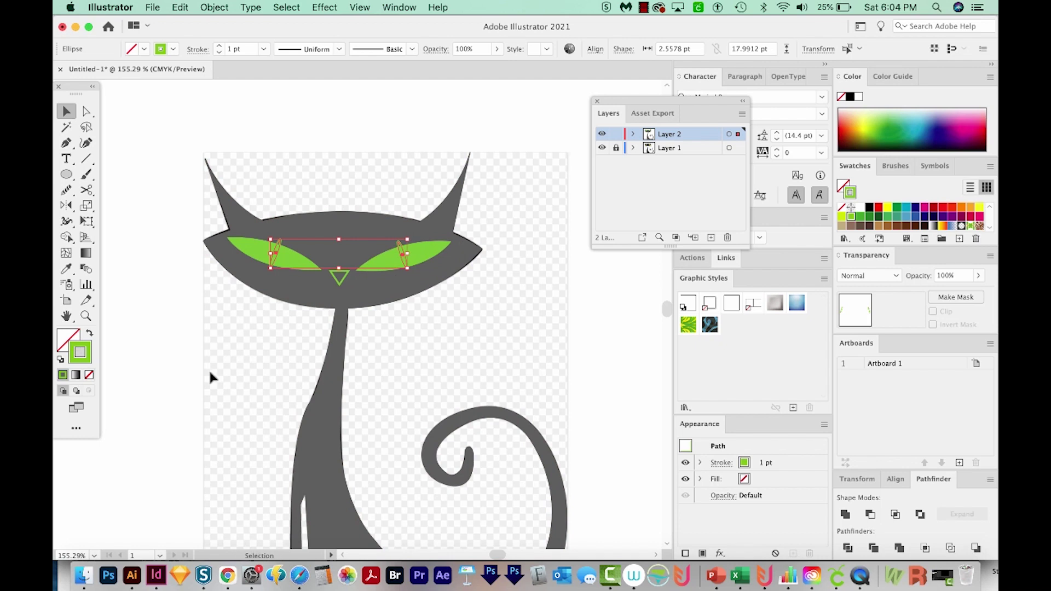
key("shift+x")
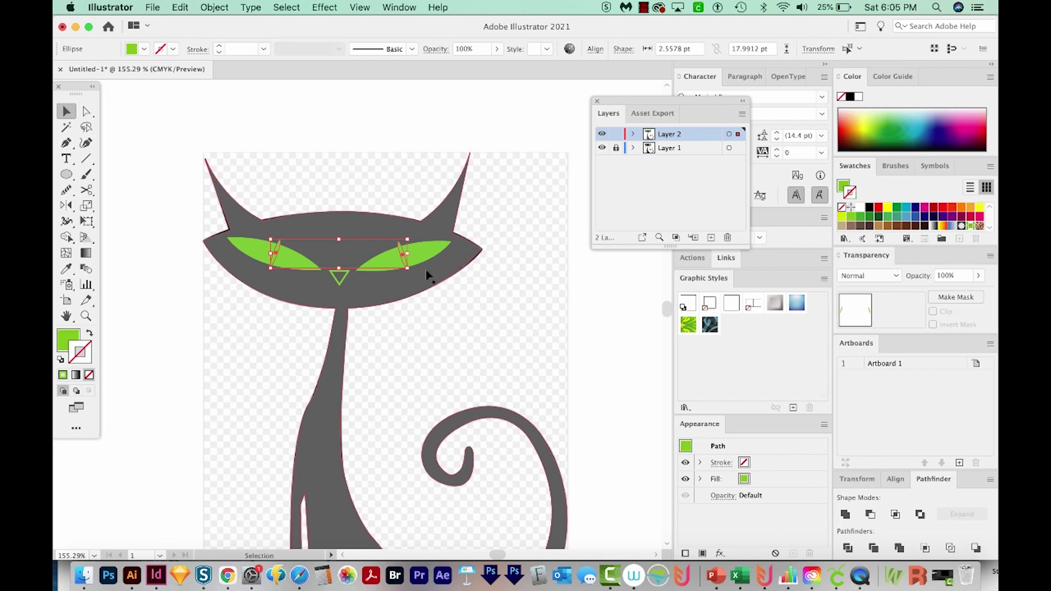
left_click(849, 97)
- Give the cat's triangular nose a white fill and no stroke, and deselect it
scroll(493, 263, "left", 3)
left_click(382, 273)
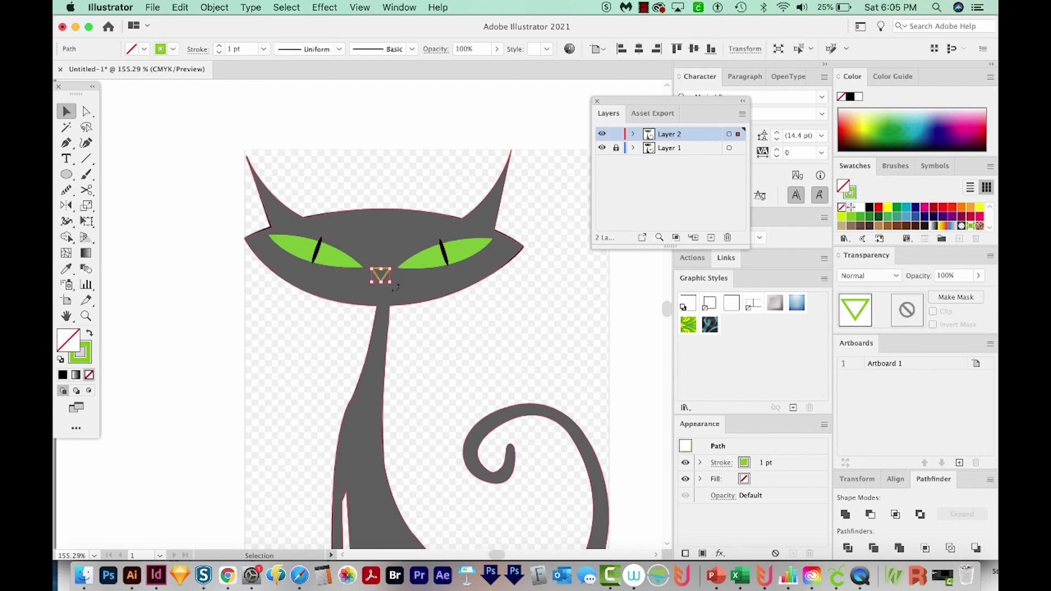
key("shift+x")
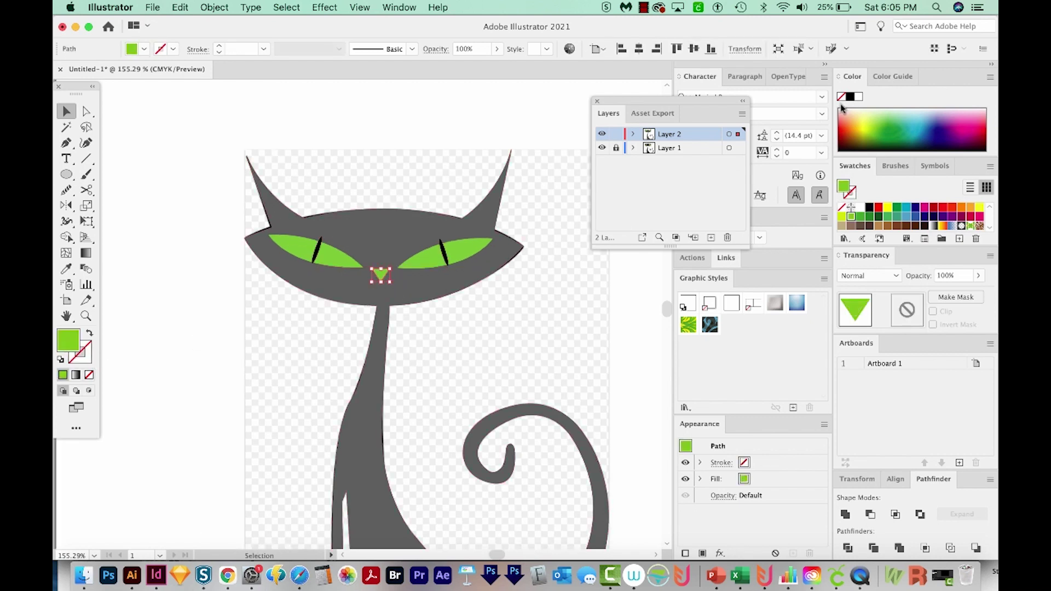
left_click(858, 97)
left_click(443, 302)
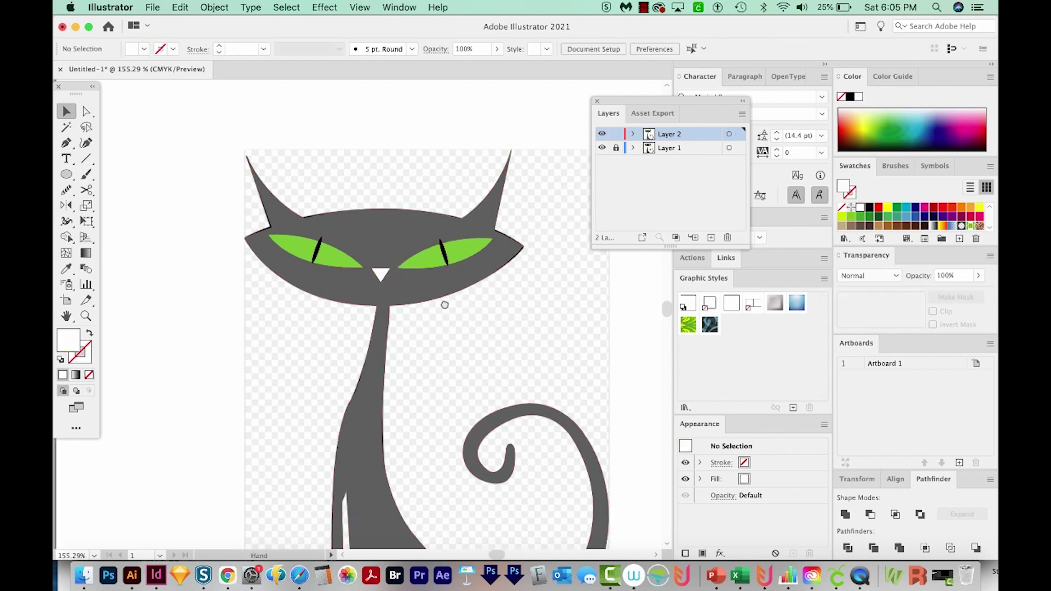
- Select the cat's left eye and its pupil and trim the pupil ends extending beyond the eye with Shape Builder
scroll(394, 281, "right", 2)
scroll(394, 282, "down", 1)
key("z")
left_click_drag(365, 270, 488, 228)
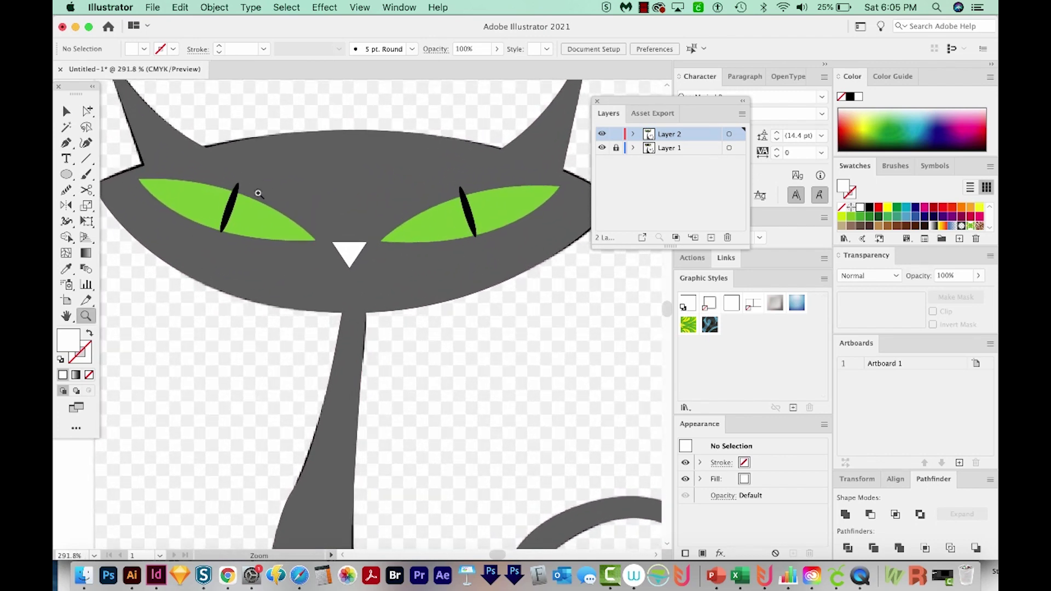
key("v")
left_click(185, 201)
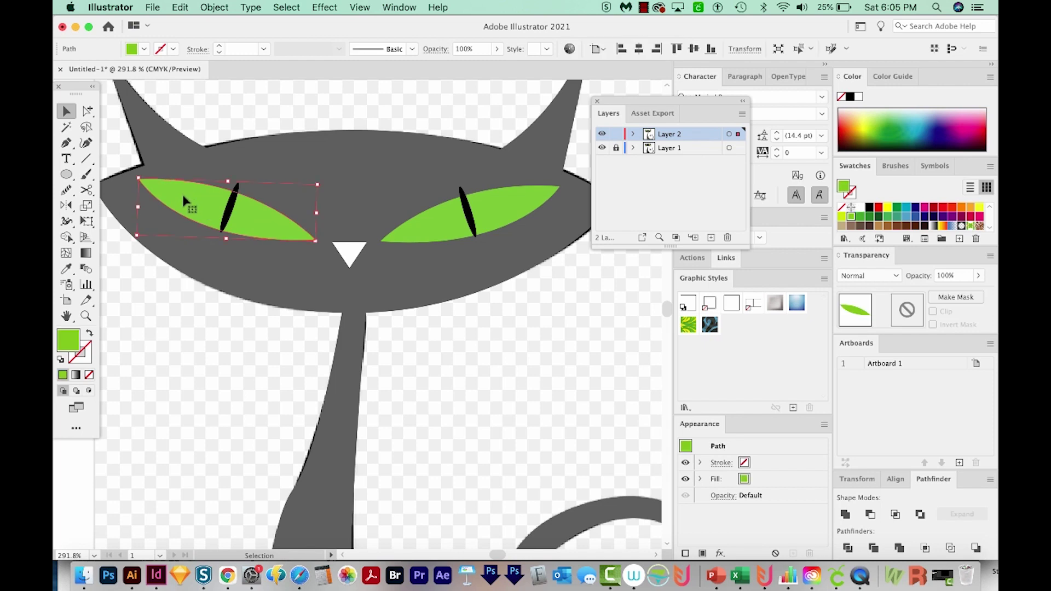
left_click(226, 217, "shift")
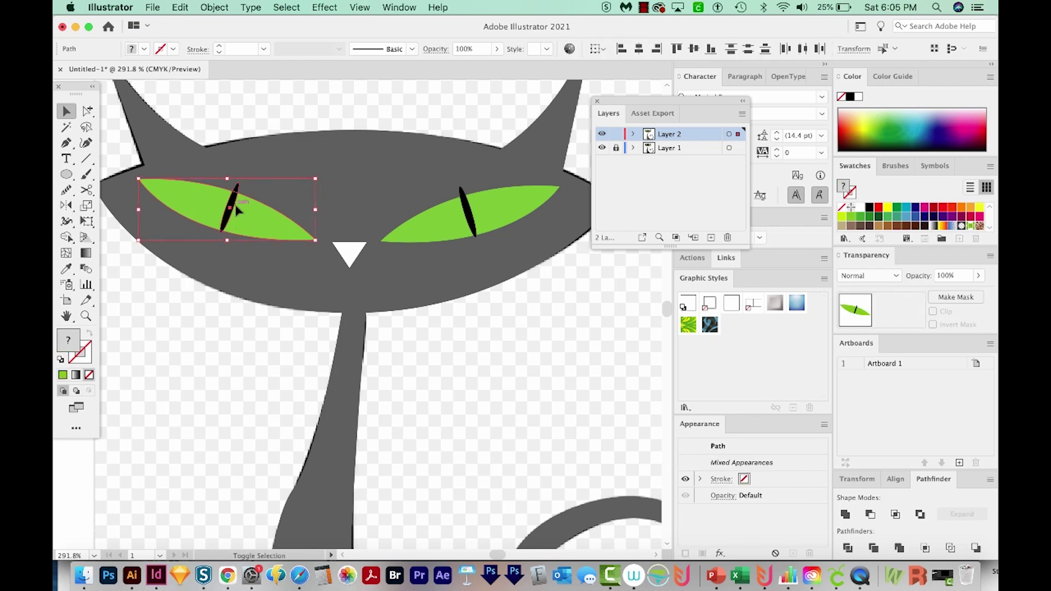
key("shift+m")
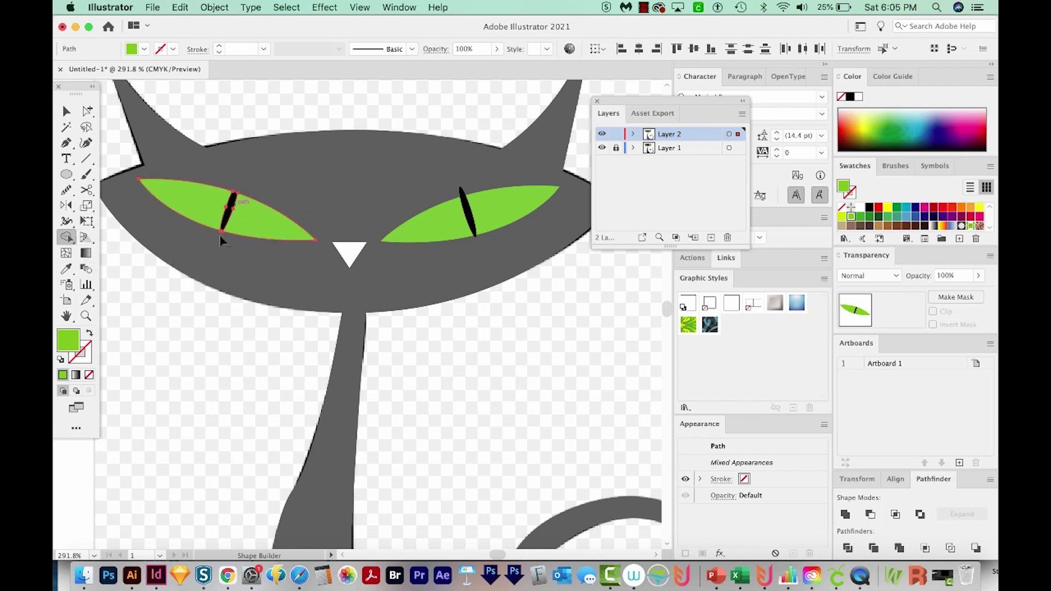
- Trim the pupil ends sticking out of the cat's right eye with Shape Builder, and deselect the artwork
key("v")
left_click(559, 236)
left_click(469, 213)
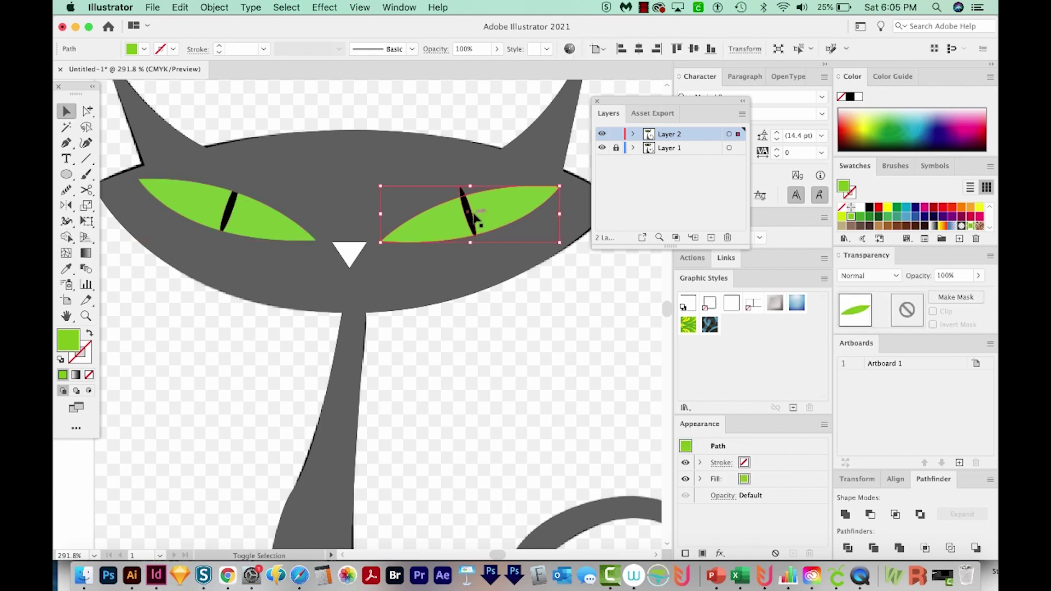
key("shift+m")
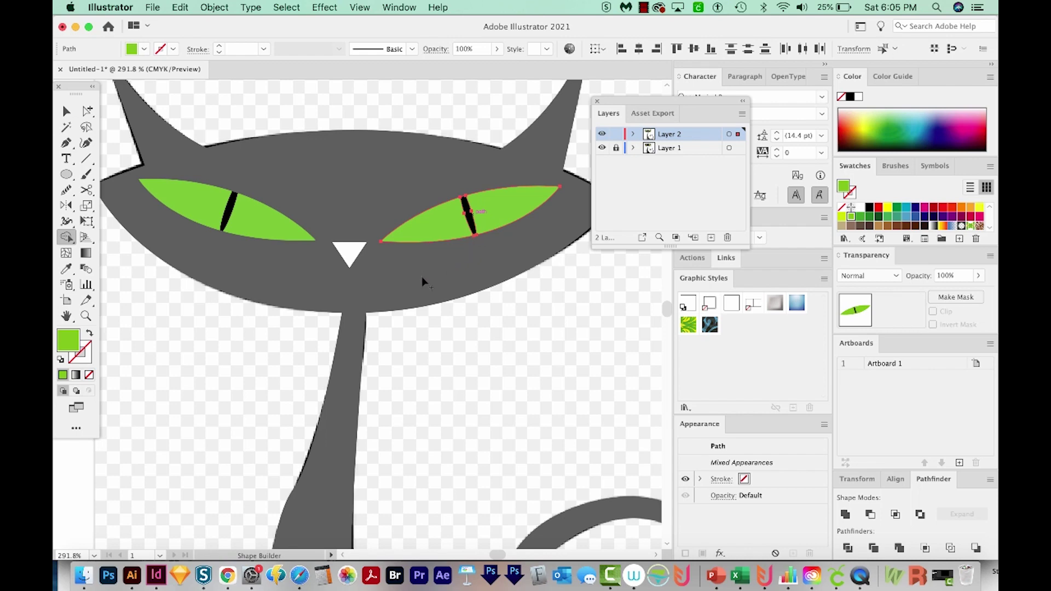
key("super+shift+a")
key("super+1")
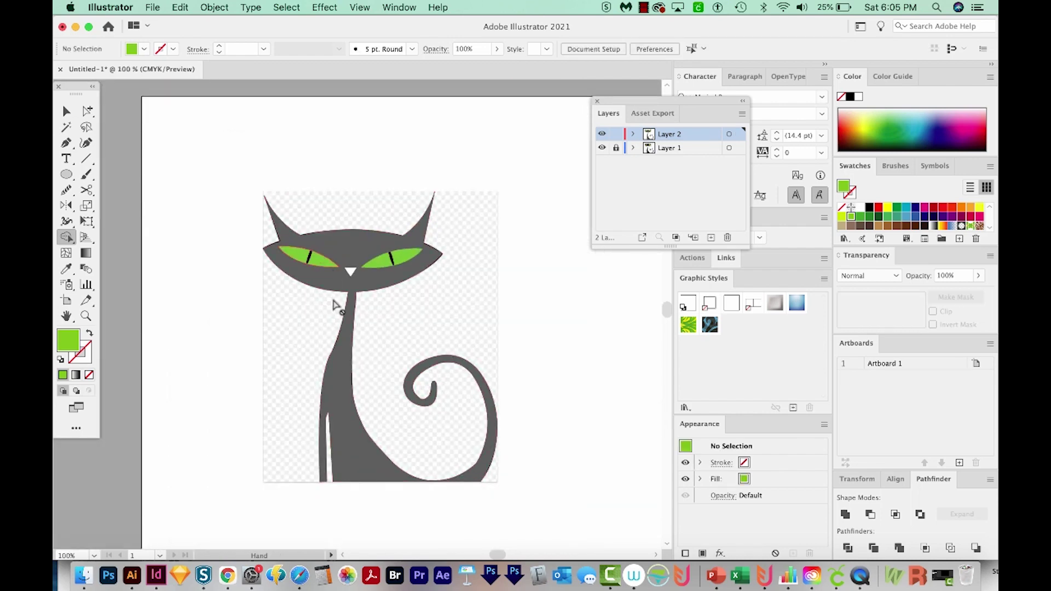
key("v")
left_click(350, 295)
left_click(359, 311)
key("super+a")
key("m")
- Draw a straight horizontal line about 165 pt long beside the cat with the Pen tool, using a 1 pt black stroke and no fill
scroll(426, 335, "right", 5)
scroll(426, 335, "up", 2)
scroll(425, 335, "left", 1)
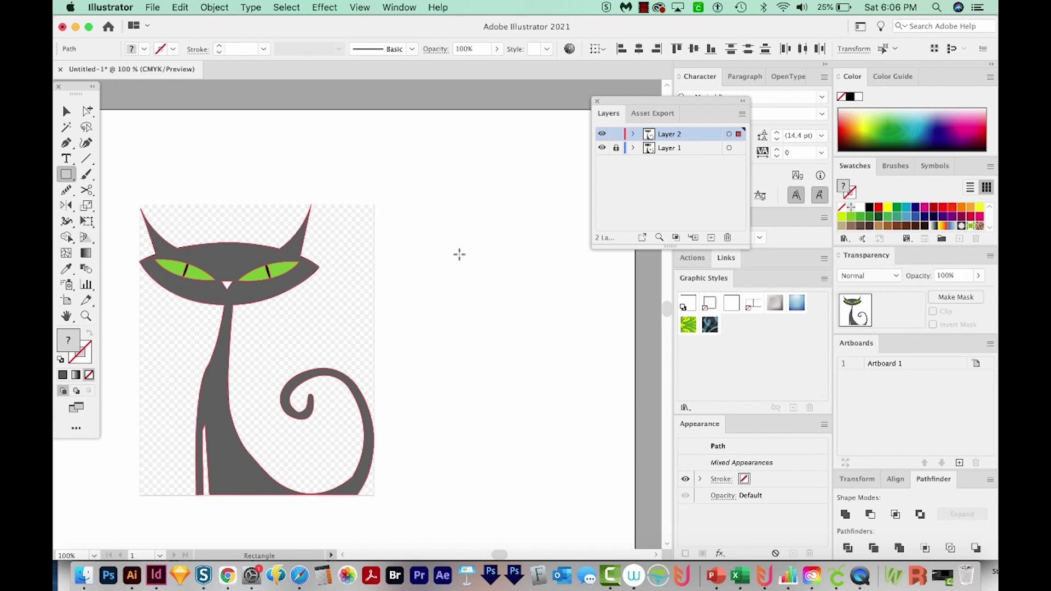
key("p")
left_click(442, 230, "super")
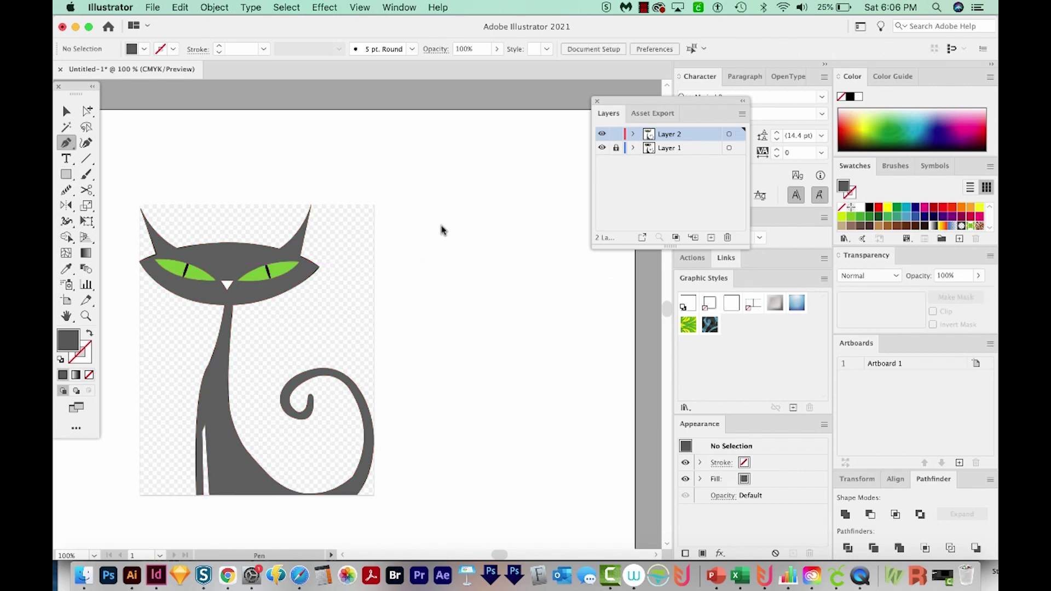
left_click(409, 265)
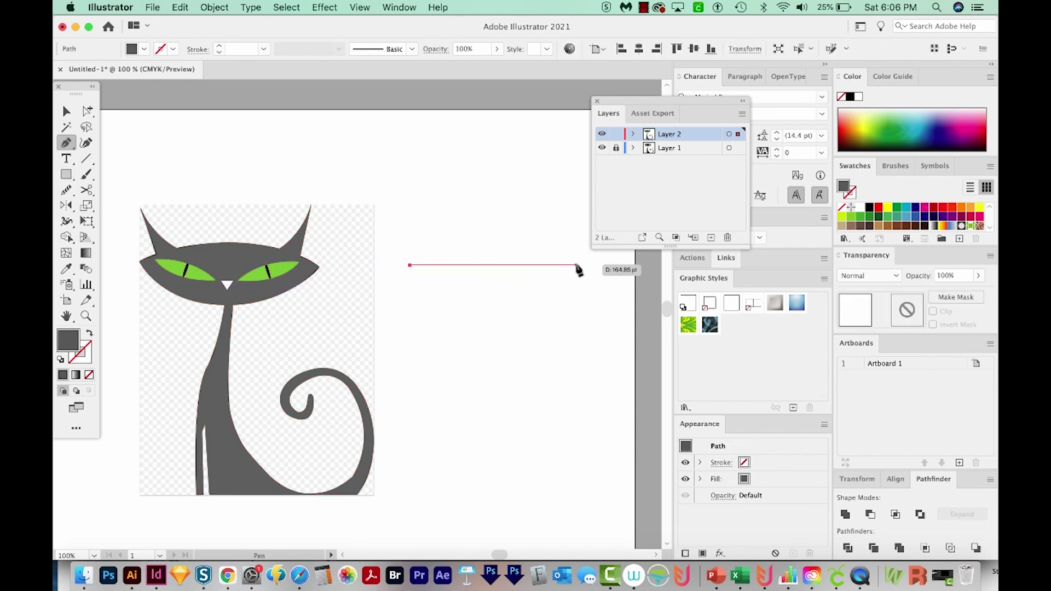
left_click(578, 265)
key("d")
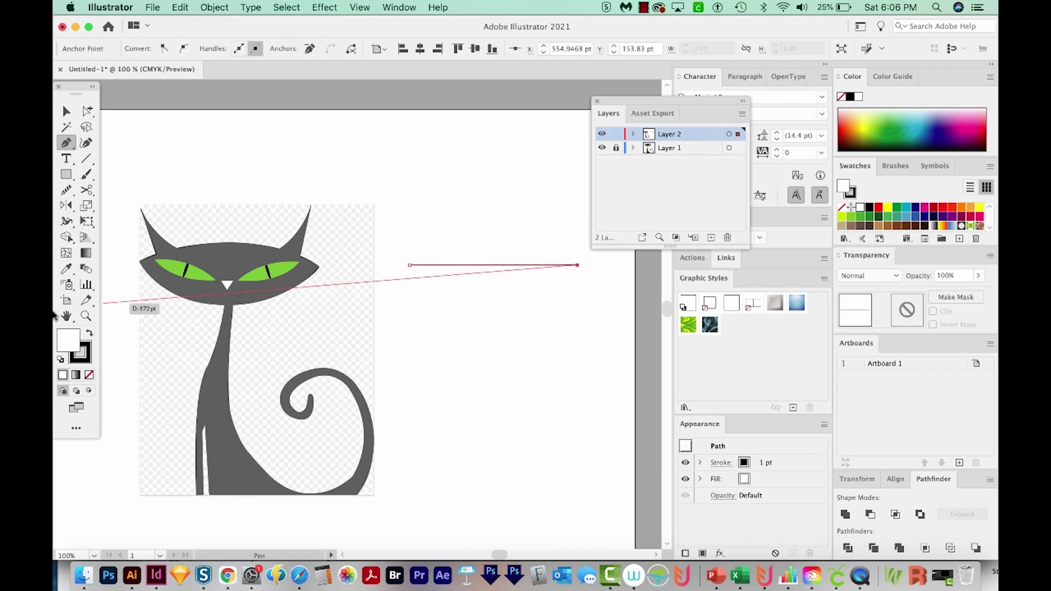
left_click(90, 376)
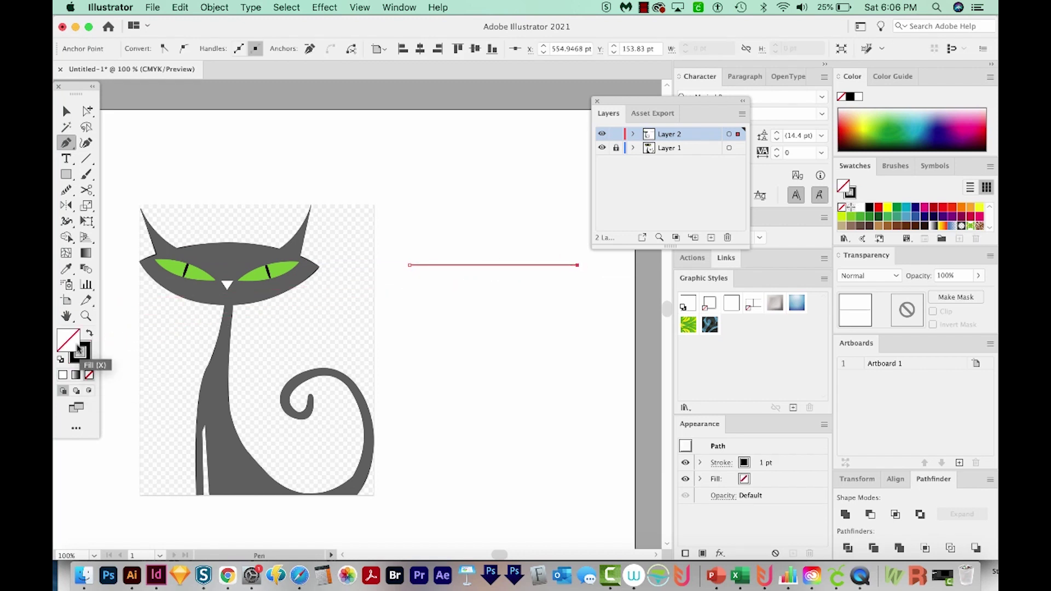
- Apply a Zig Zag effect to the line with a 7 pt absolute size, 15 ridges per segment and corner points
left_click(328, 7)
mouse_move(381, 126)
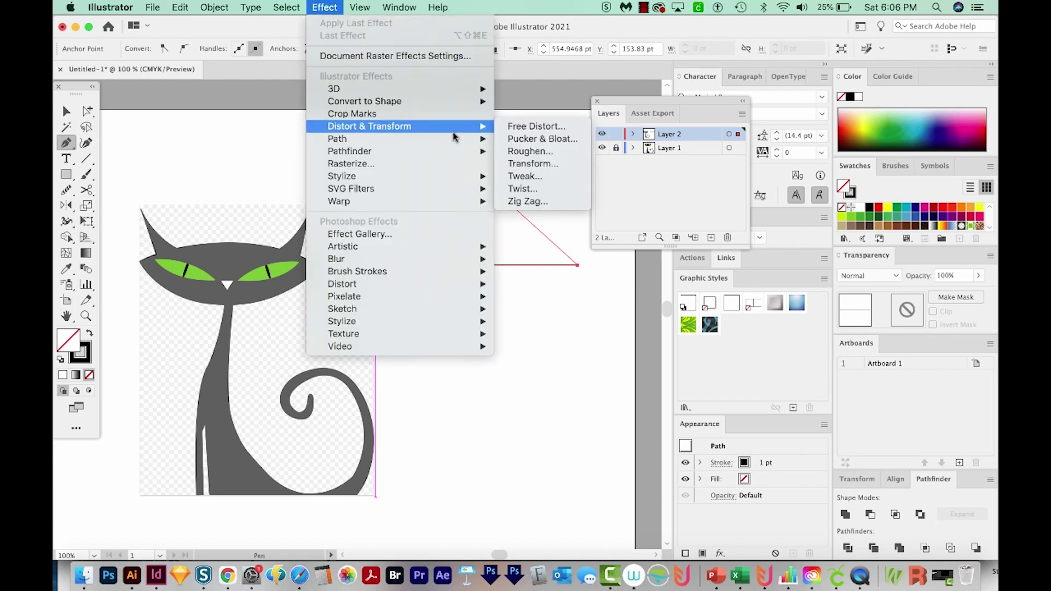
left_click(550, 205)
left_click_drag(530, 215, 746, 201)
left_click_drag(713, 247, 724, 246)
left_click_drag(705, 282, 715, 282)
left_click_drag(720, 246, 708, 247)
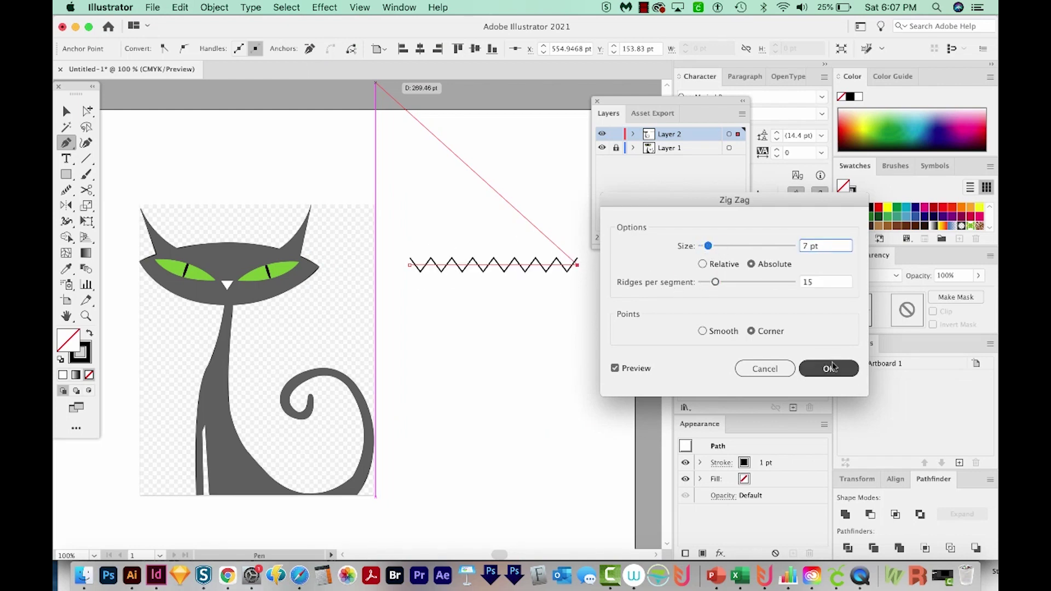
left_click_drag(768, 233, 800, 200)
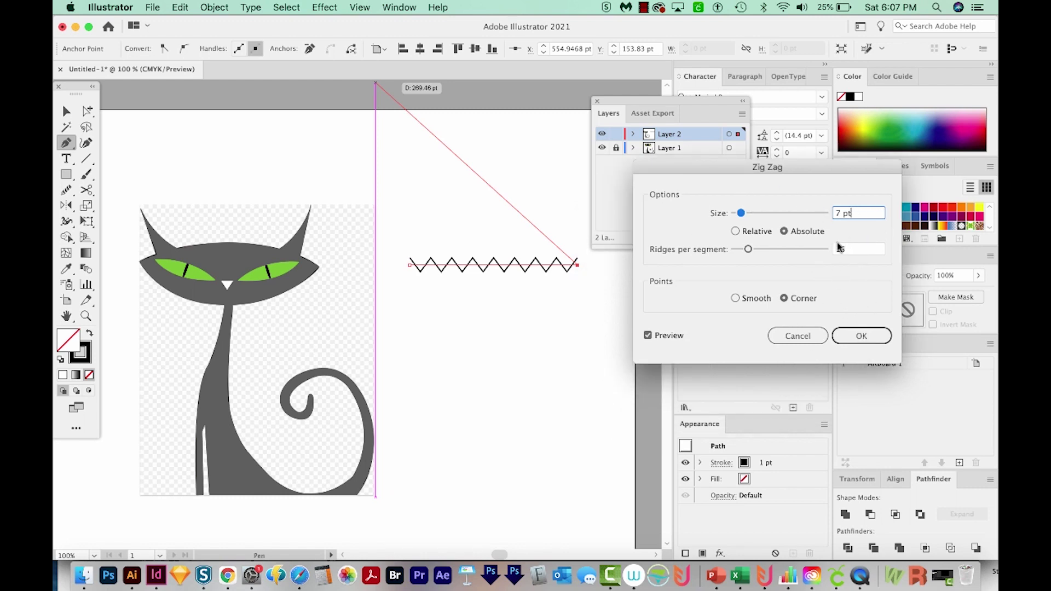
left_click(837, 344)
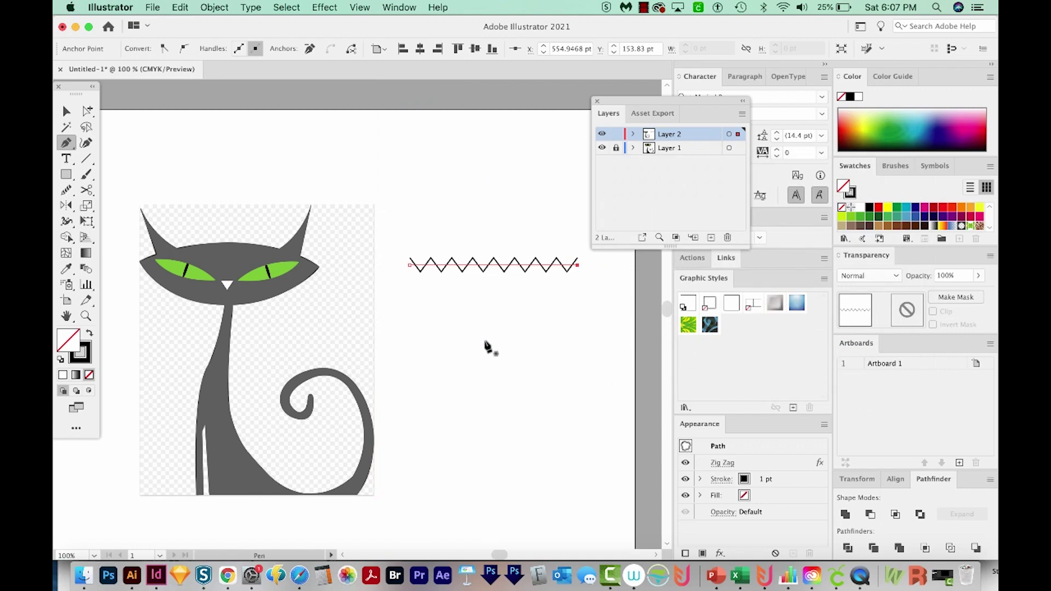
- Compare the zigzag line in Outline and Preview modes, and expand its appearance into a real path
key("super+y")
key("super+y")
key("super+y")
key("super+y")
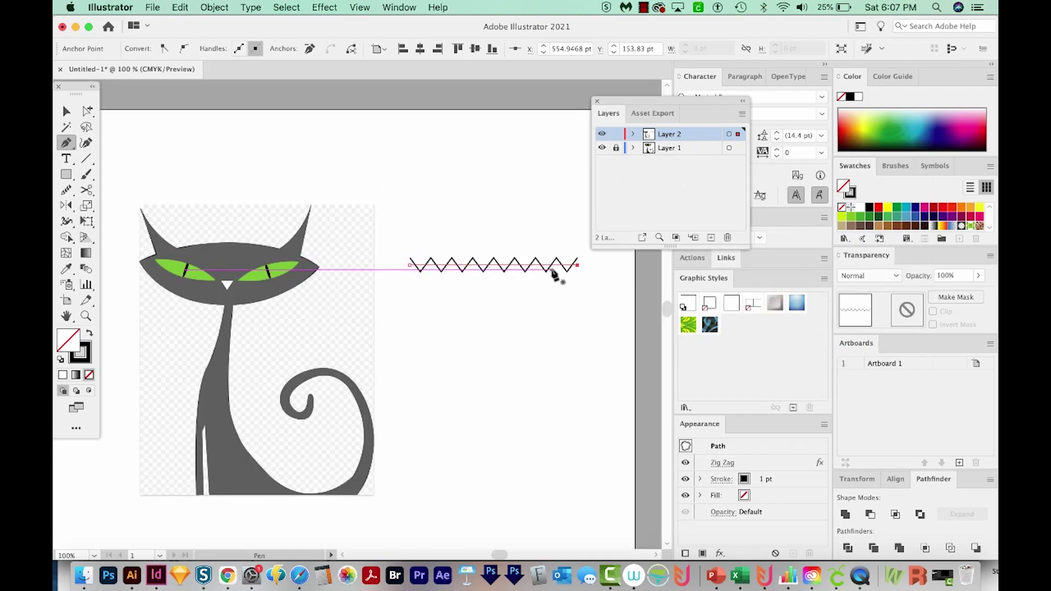
key("super+y")
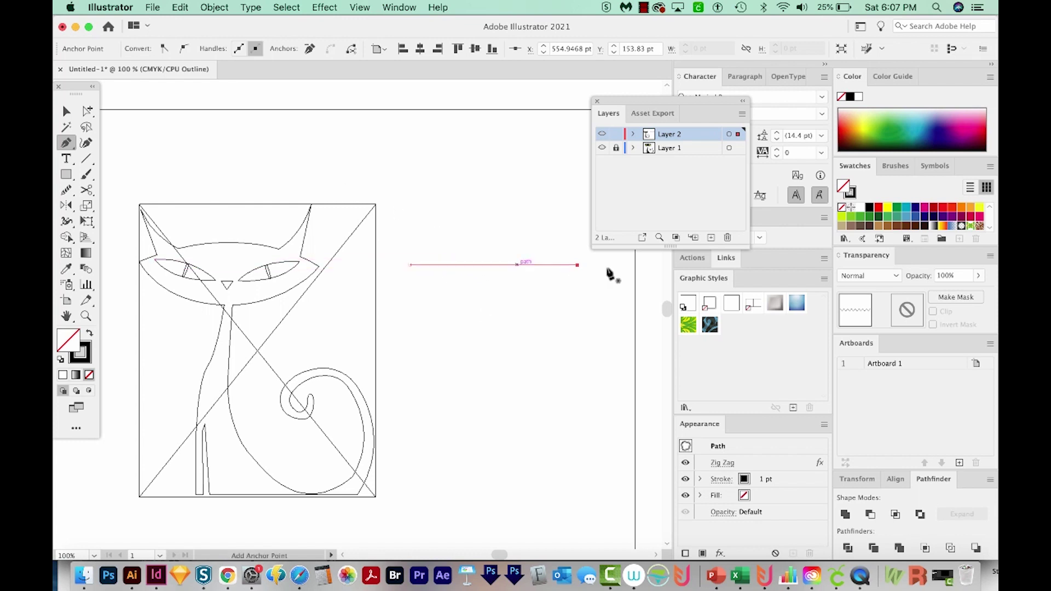
key("super+y")
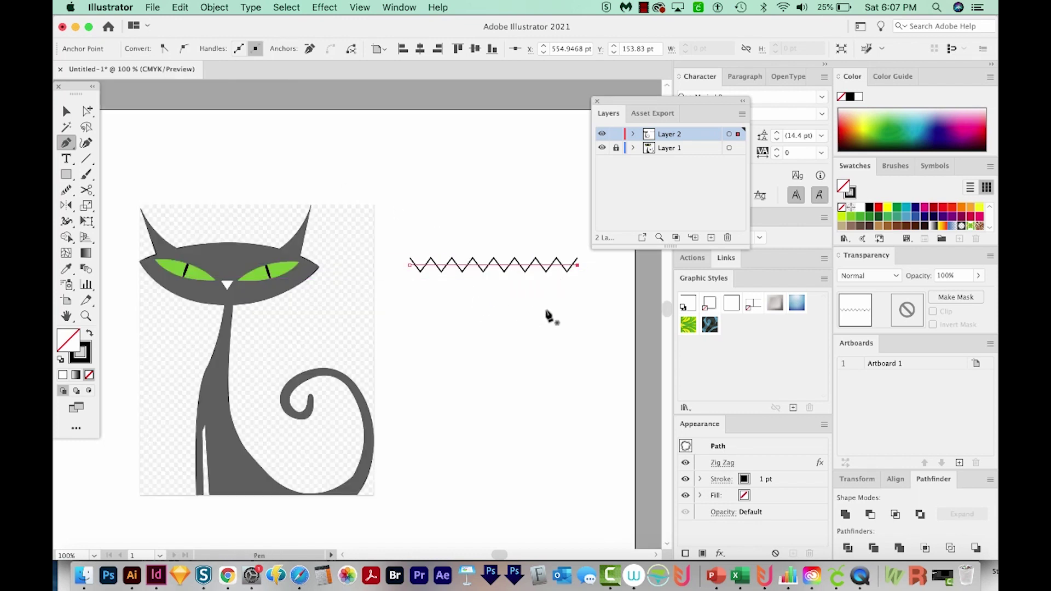
left_click(215, 8)
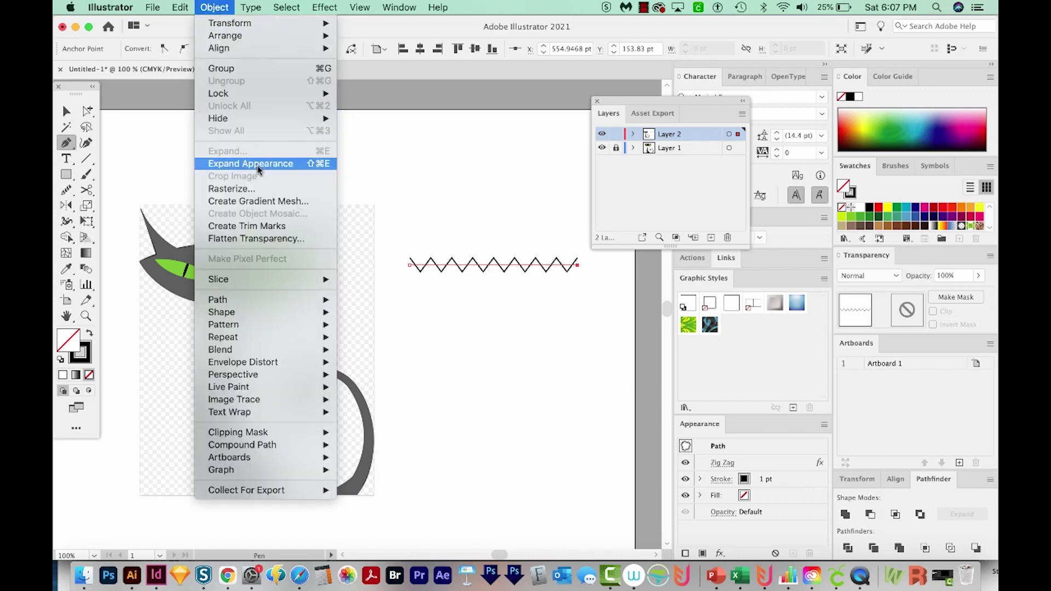
left_click(271, 164)
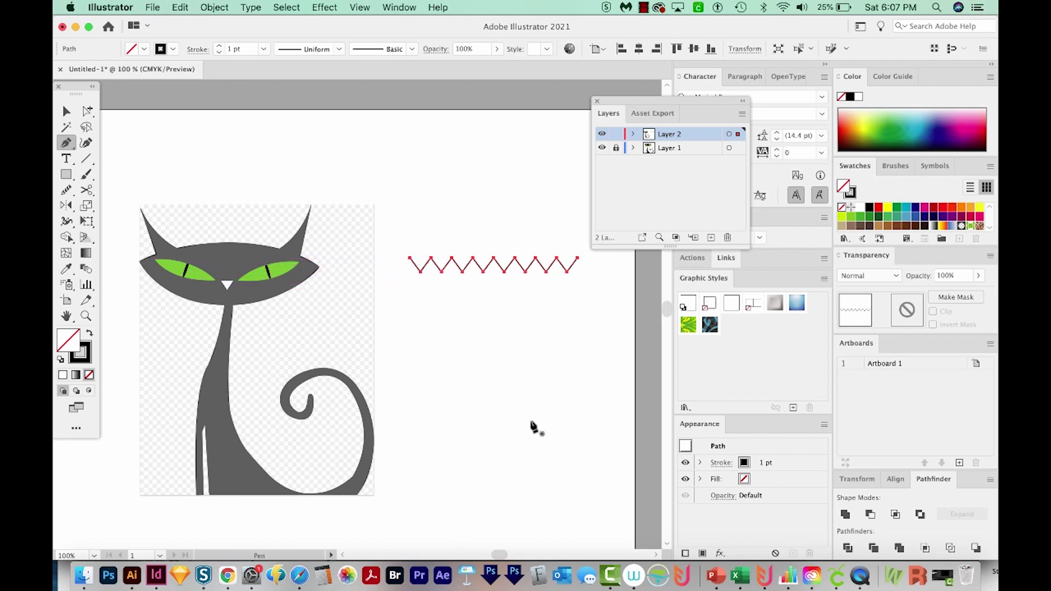
- Extend the zigzag's left end with the Pen tool into a side contour that drops, curves inward and flares out at the base; deselect it
scroll(591, 426, "up", 1)
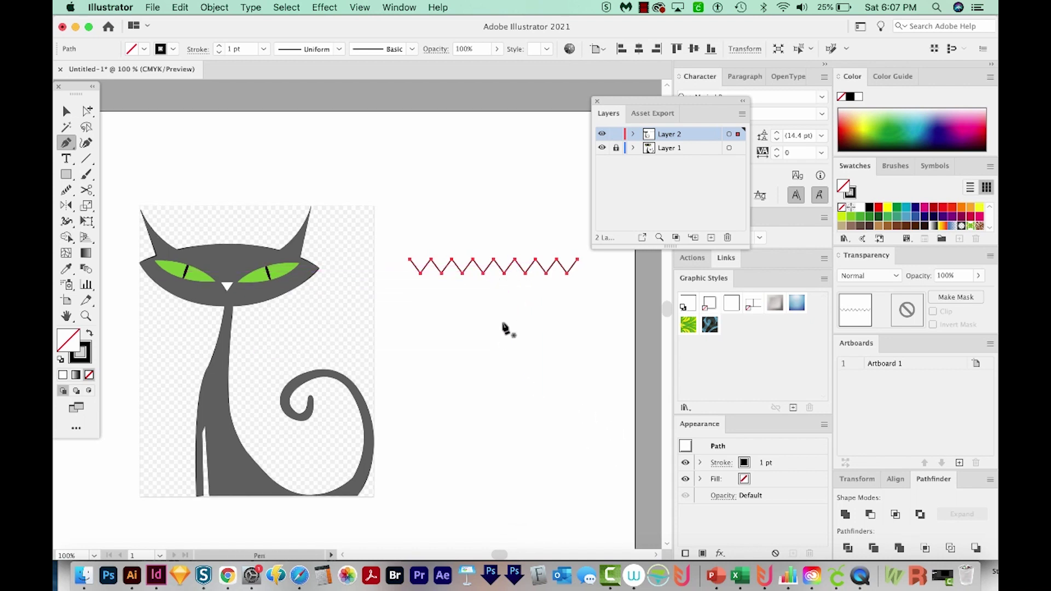
left_click(409, 260)
left_click_drag(406, 349, 424, 362)
left_click_drag(483, 375, 483, 394)
mouse_move(463, 450)
left_mouse_down()
mouse_move(469, 474)
mouse_move(537, 499)
left_mouse_up()
key("n")
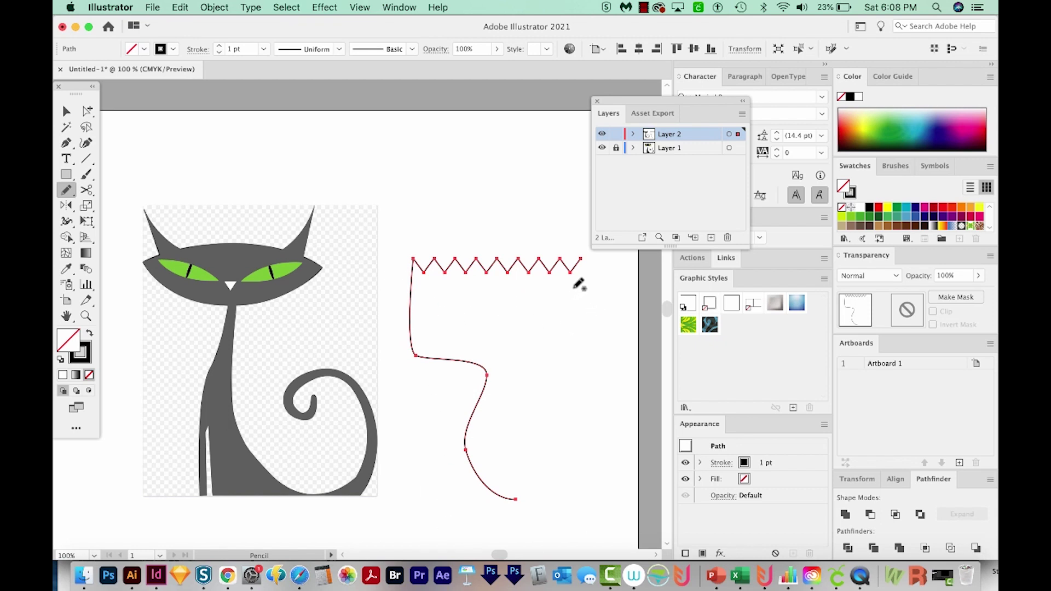
key("a")
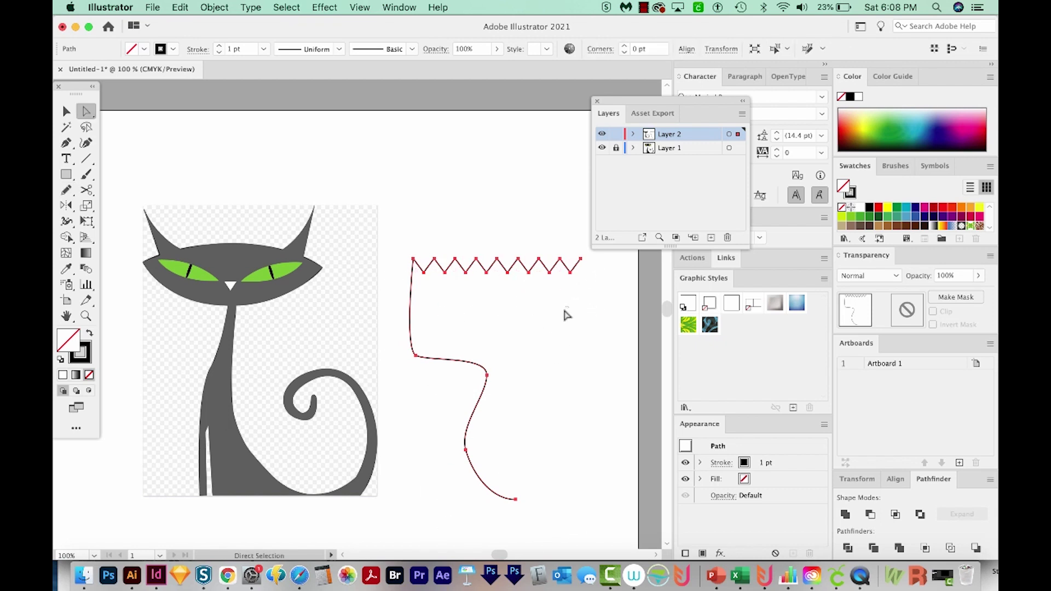
left_click(564, 313)
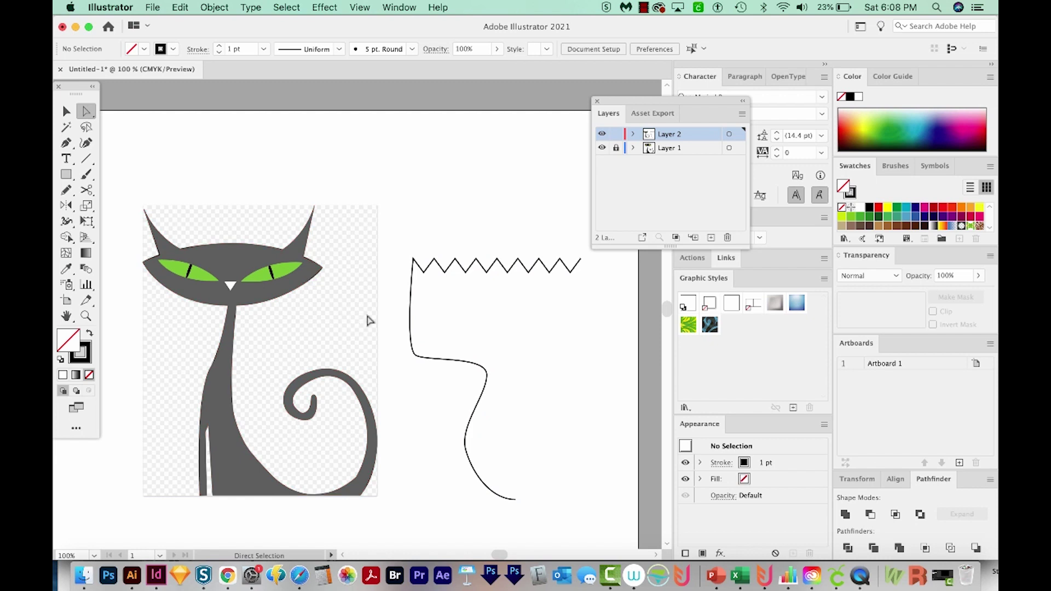
- Copy only the curved side contour, paste it in front and reflect the copy across the vertical axis
left_click_drag(395, 296, 443, 419)
left_click_drag(554, 524, 554, 521)
key("v")
key("cmd+f")
key("o")
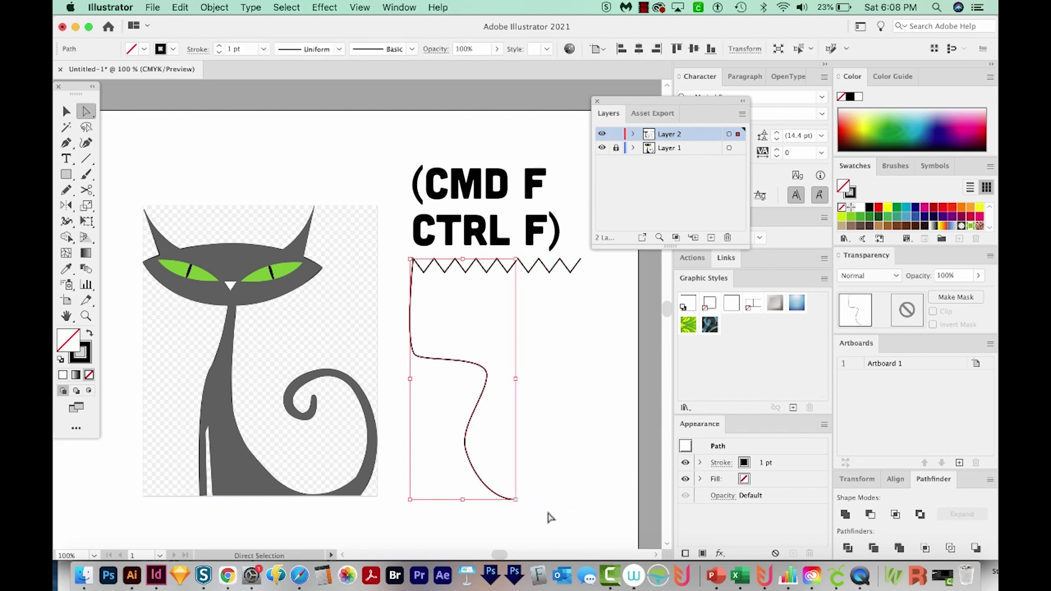
key("Return")
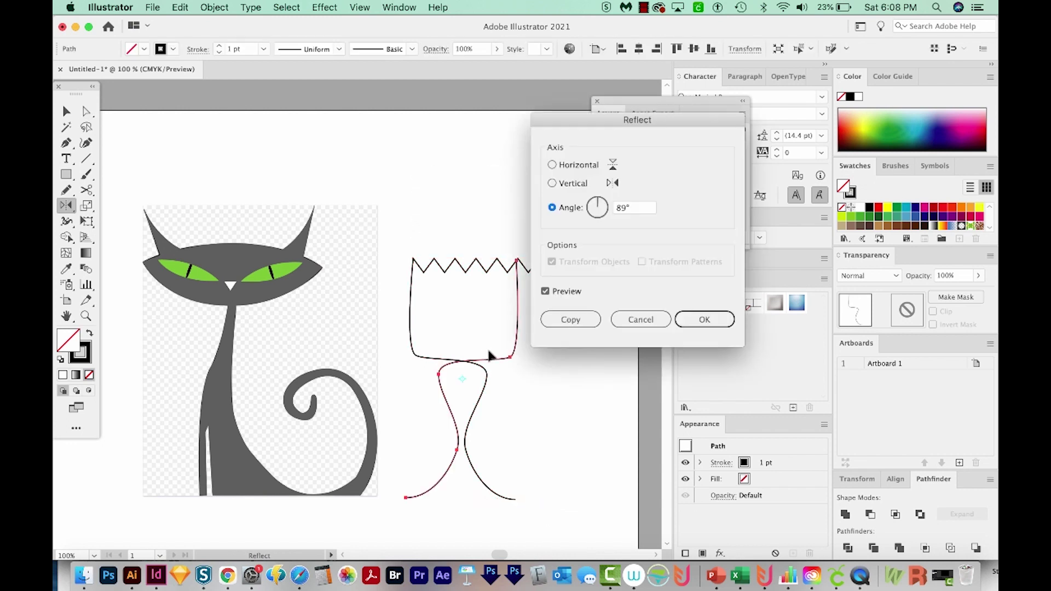
left_click(583, 183)
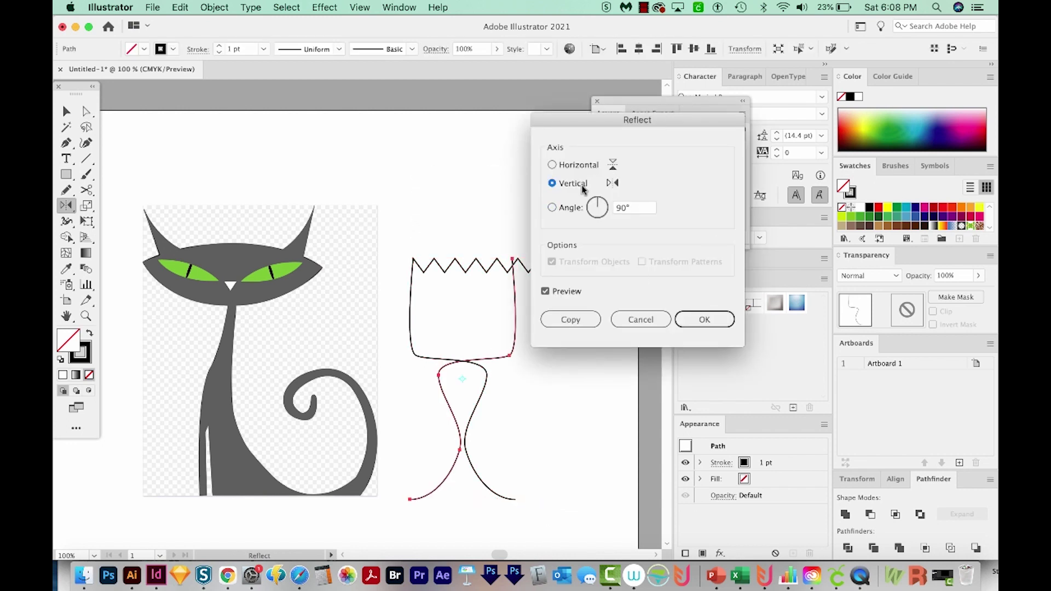
left_click(704, 319)
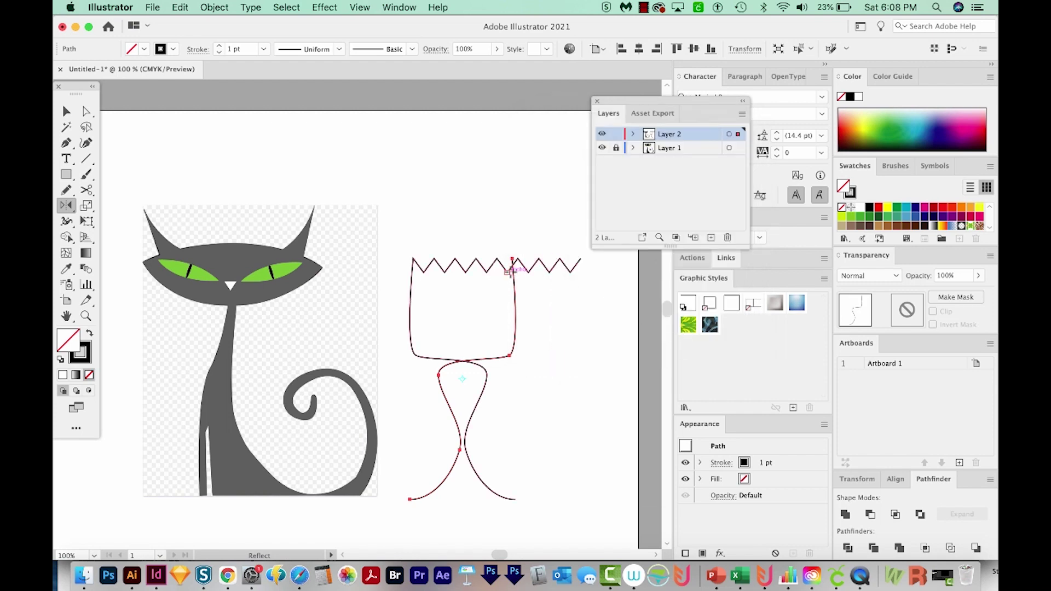
- Move the mirrored side contour to the zigzag's right end and join the path ends into one closed outline
key("v")
left_click_drag(517, 274, 584, 285)
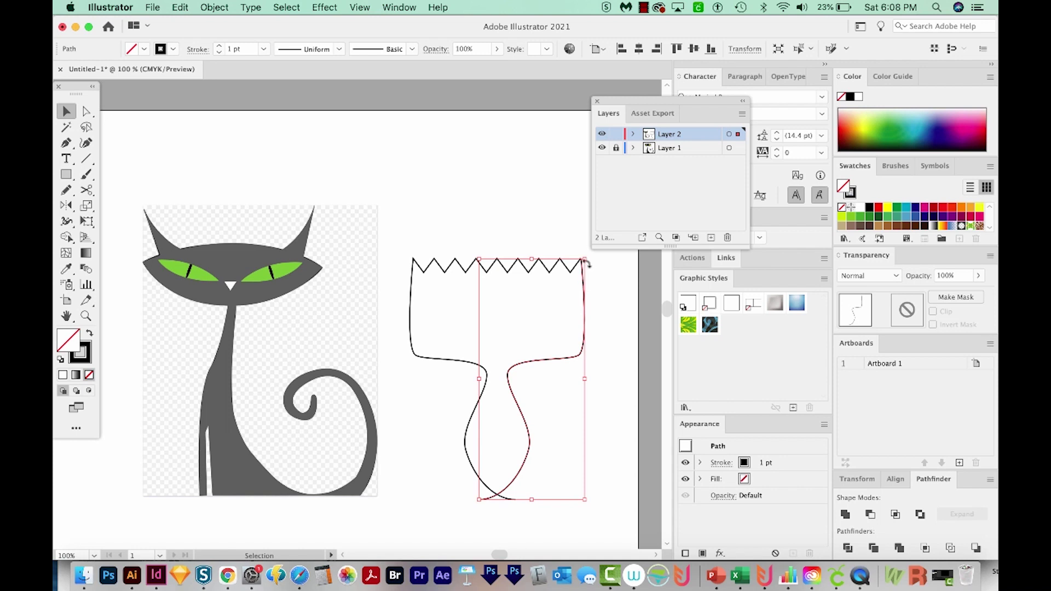
key("a")
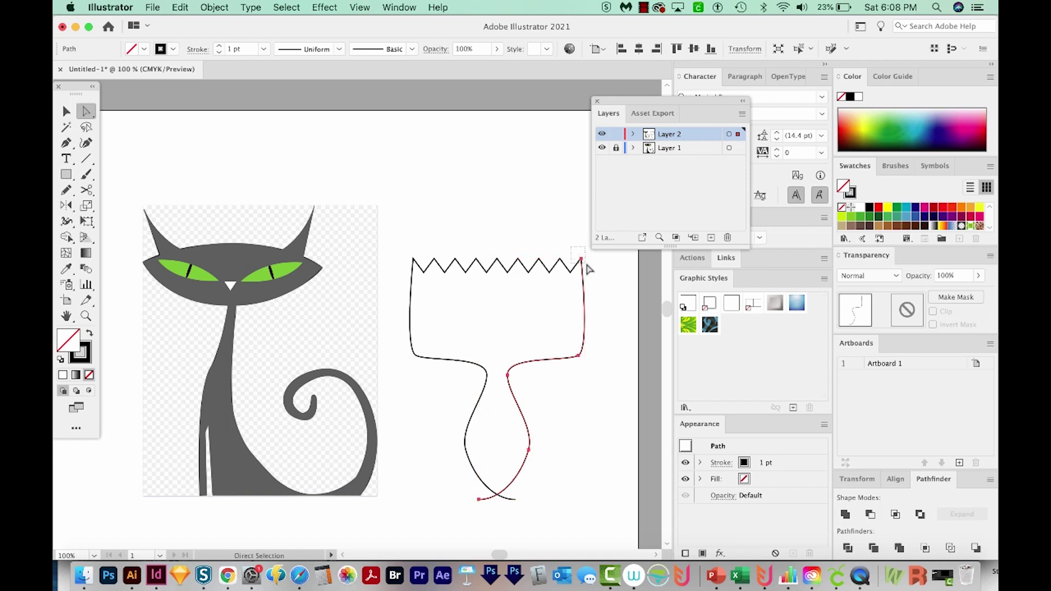
left_click(584, 267)
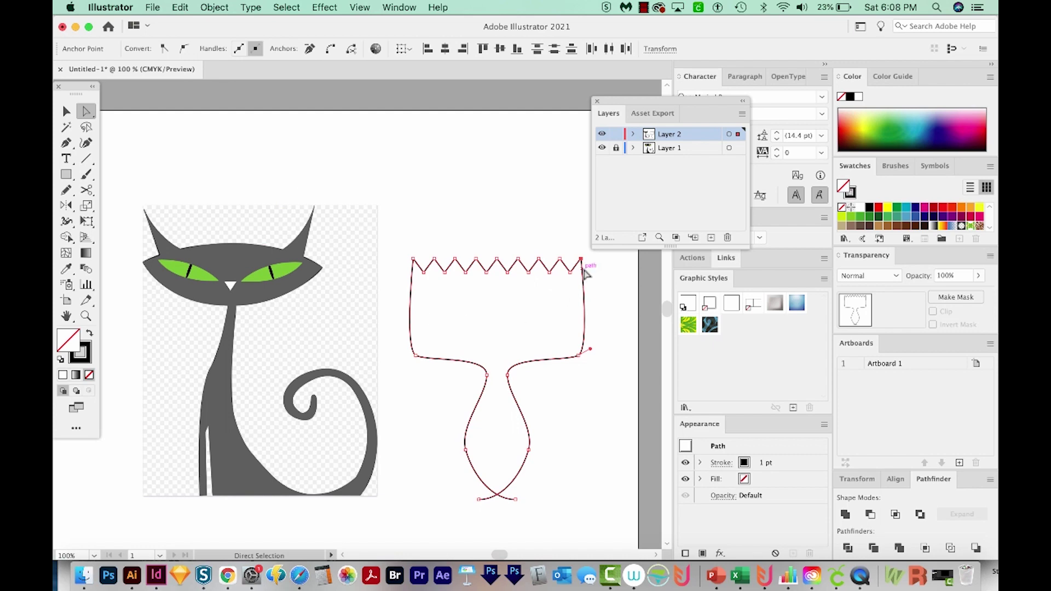
left_click(224, 6)
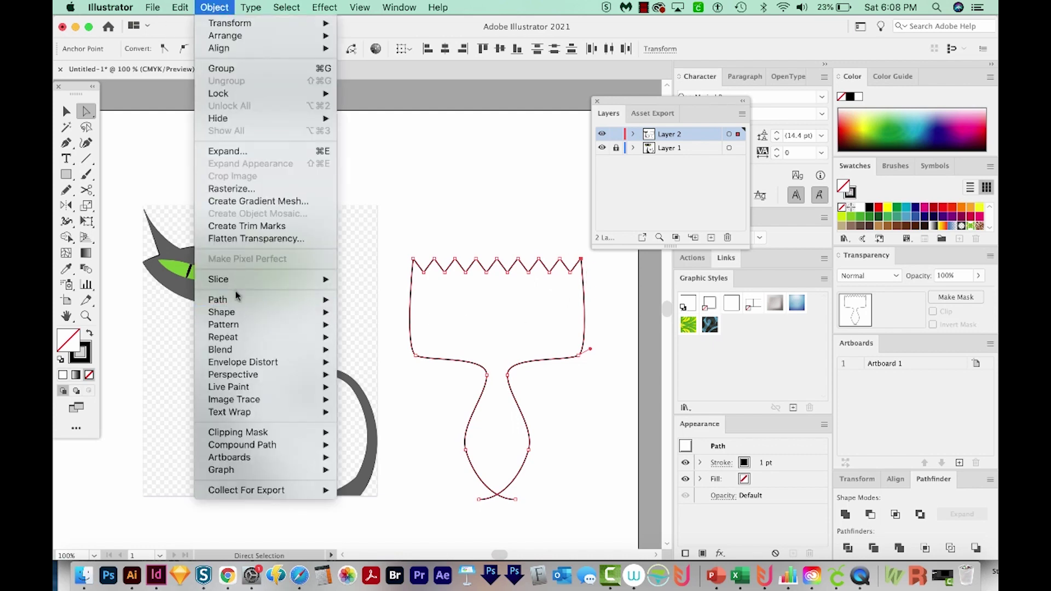
mouse_move(255, 298)
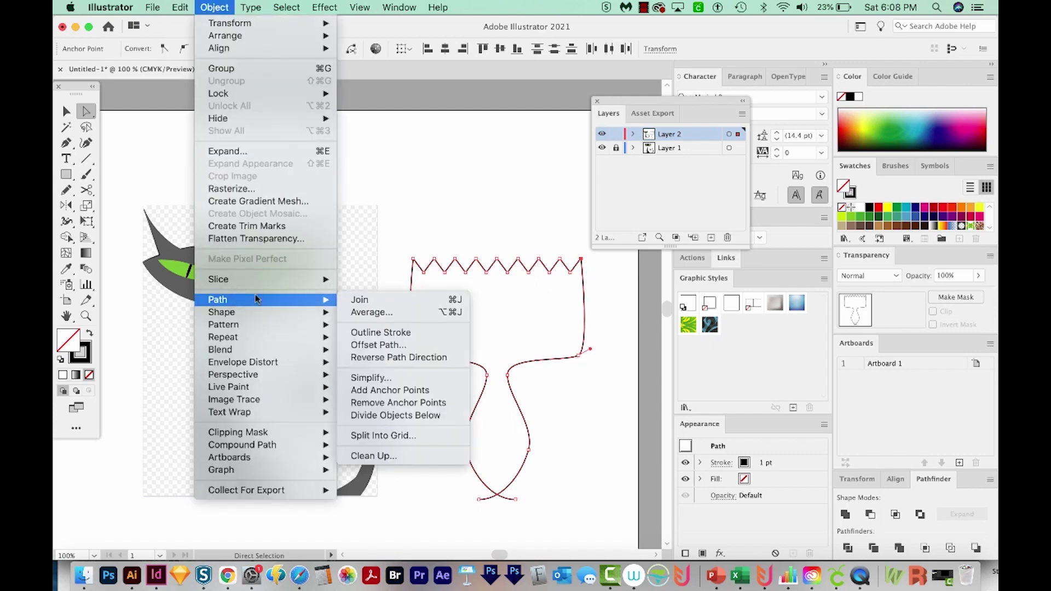
left_click(417, 300)
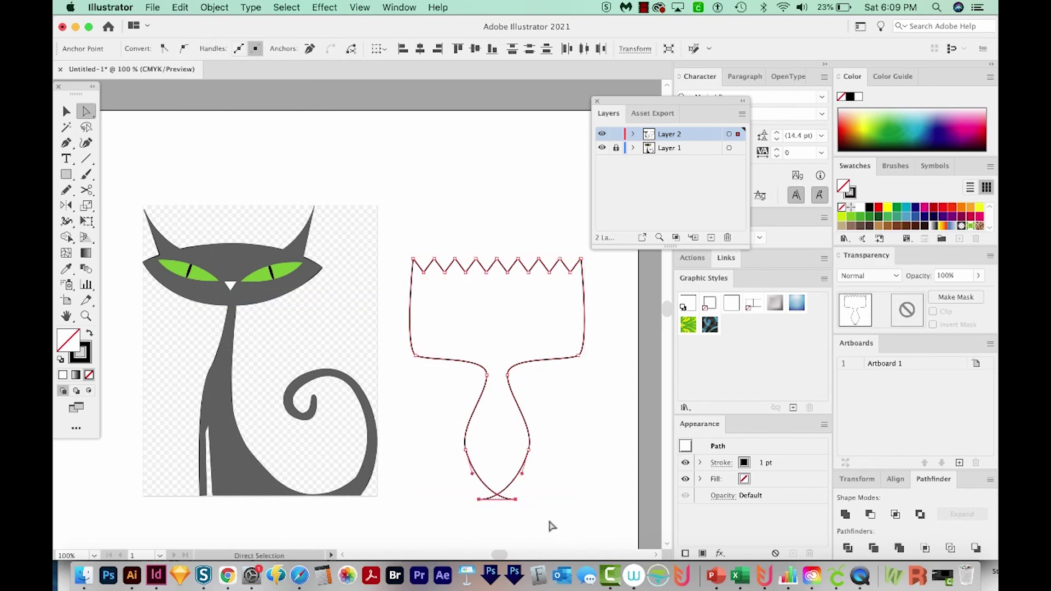
- Cut away the small crossed piece at the base of the outline with the Shape Builder
scroll(383, 384, "down", 2)
left_click(66, 236)
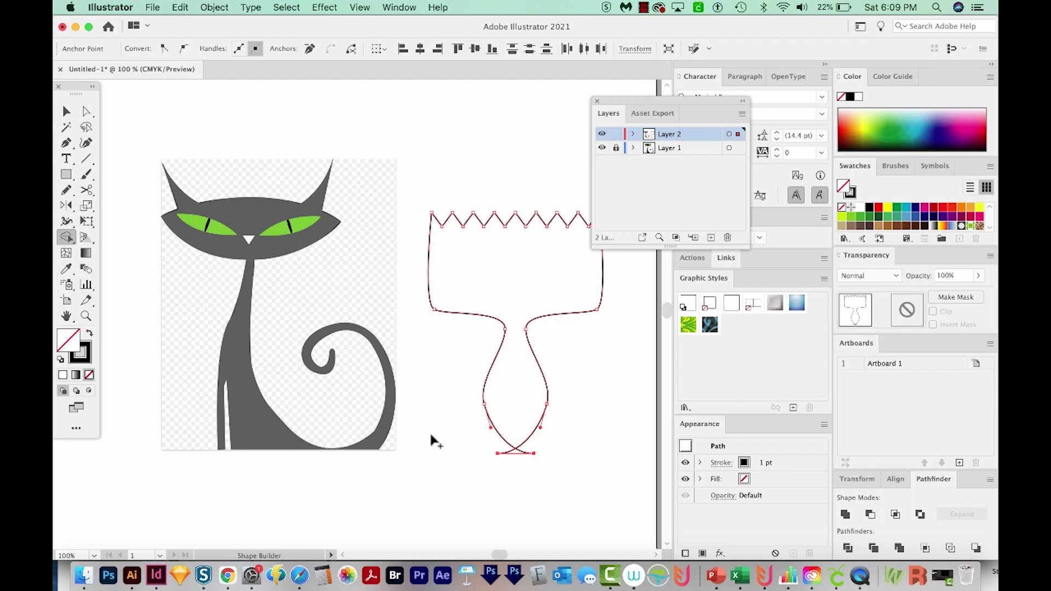
left_click(514, 453, "alt")
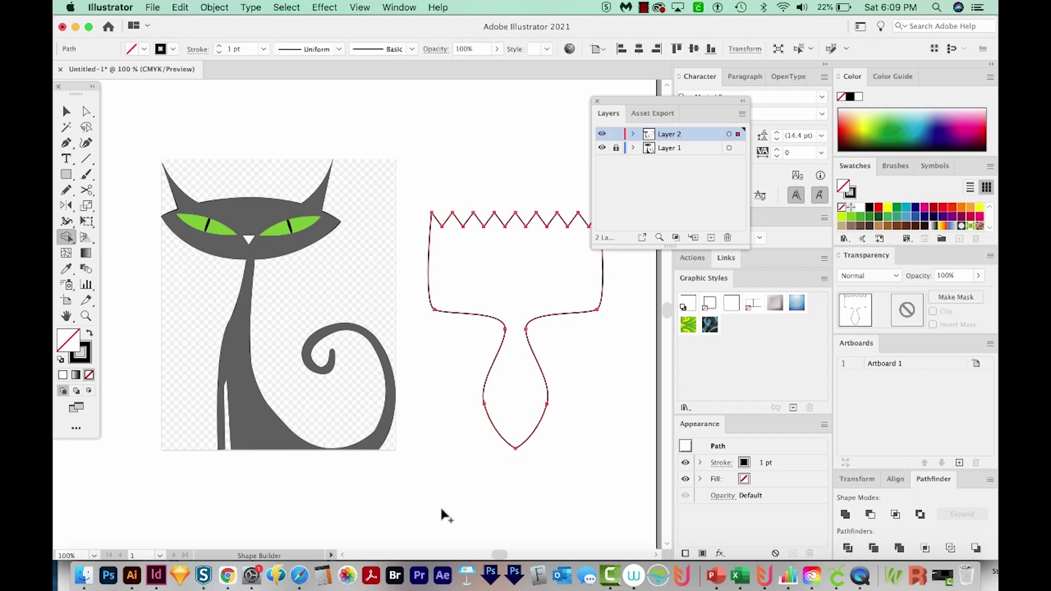
scroll(534, 482, "right", 3)
scroll(533, 481, "up", 1)
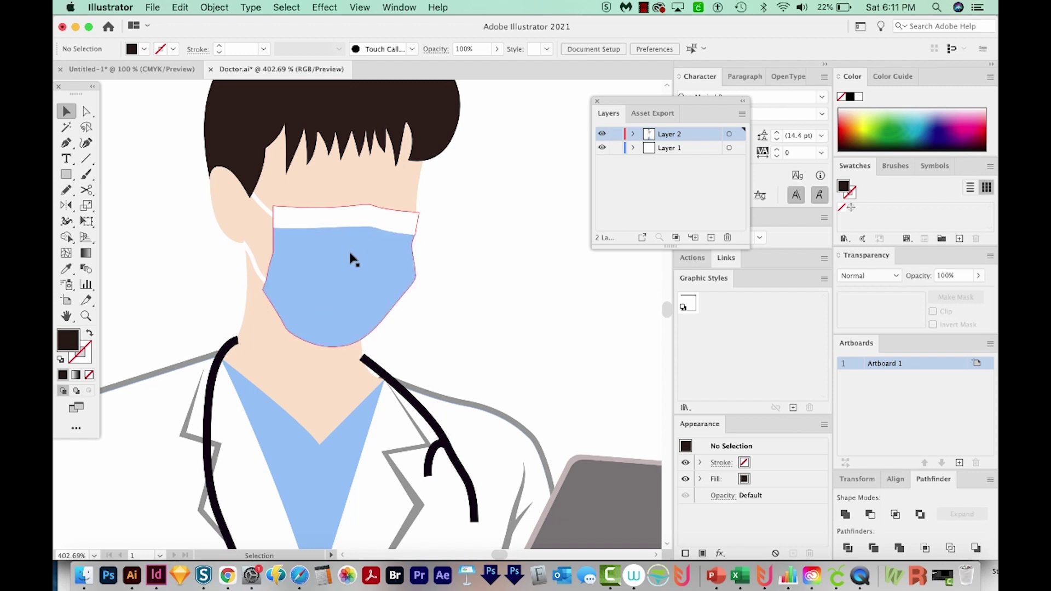
- In the Doctor.ai drawing, undo the white mask band and copy only the blue mask's top edge in place as a separate path
key("super+z")
key("a")
left_click(372, 229)
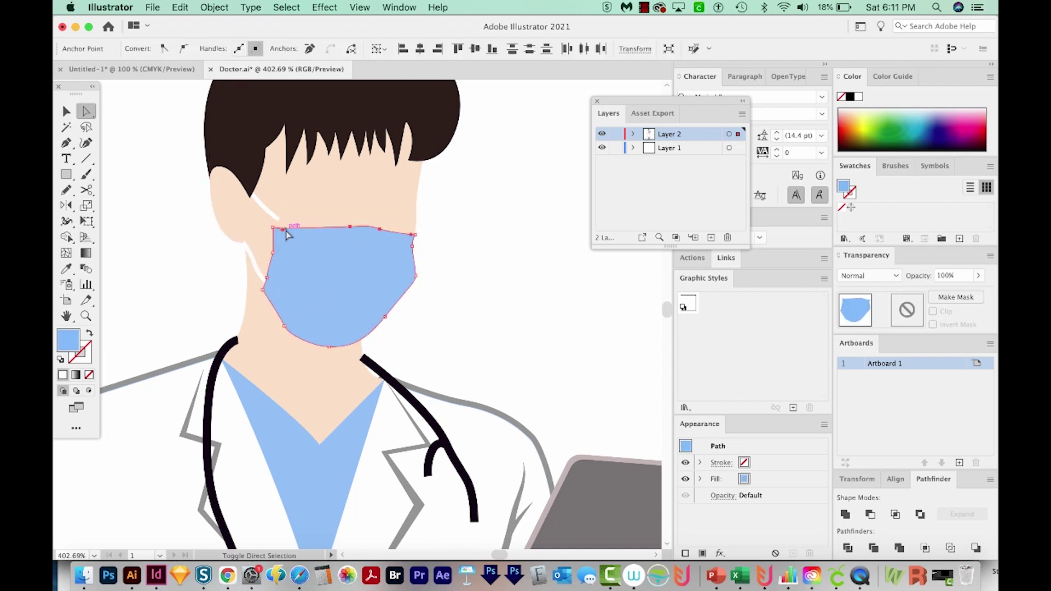
left_click(346, 228)
key("v")
left_click(399, 251)
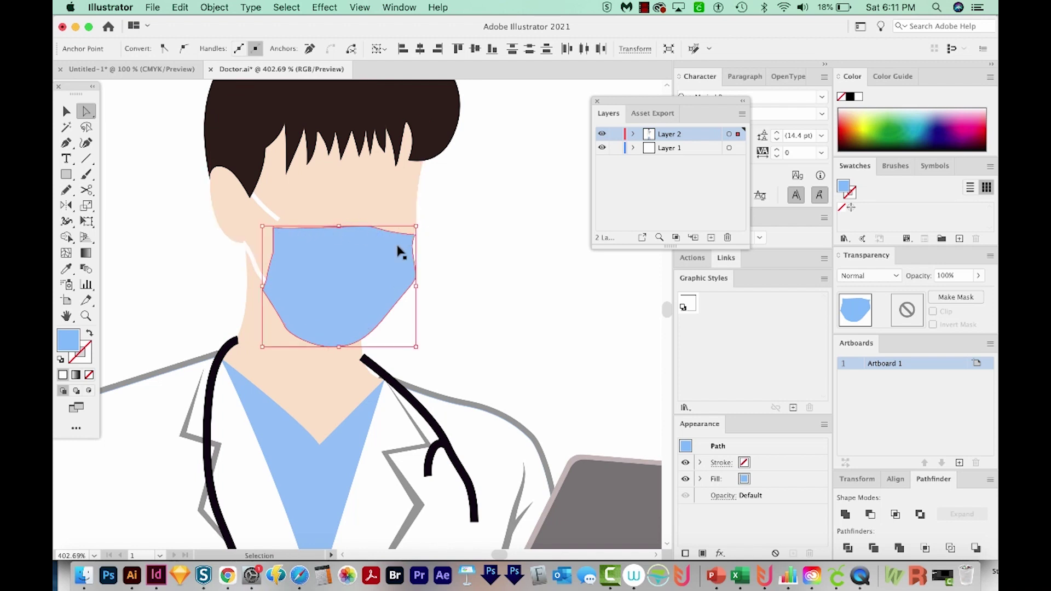
left_click(426, 269)
key("a")
left_click(425, 268)
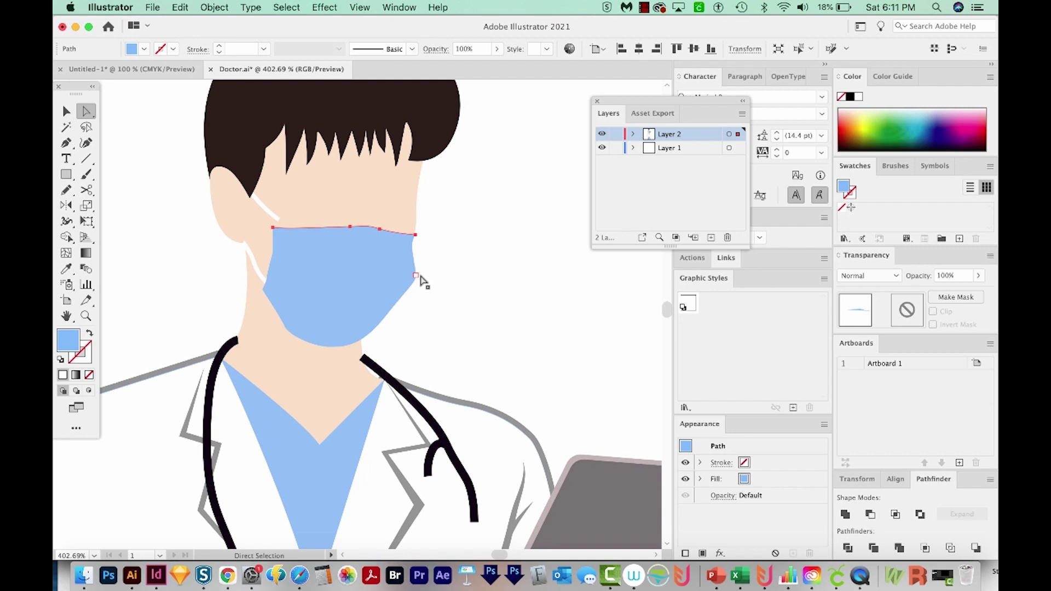
- Duplicate the copied mask edge slightly higher and connect both edges' ends with the Pen tool into a closed band
key("p")
left_click_drag(416, 235, 282, 207)
key("a")
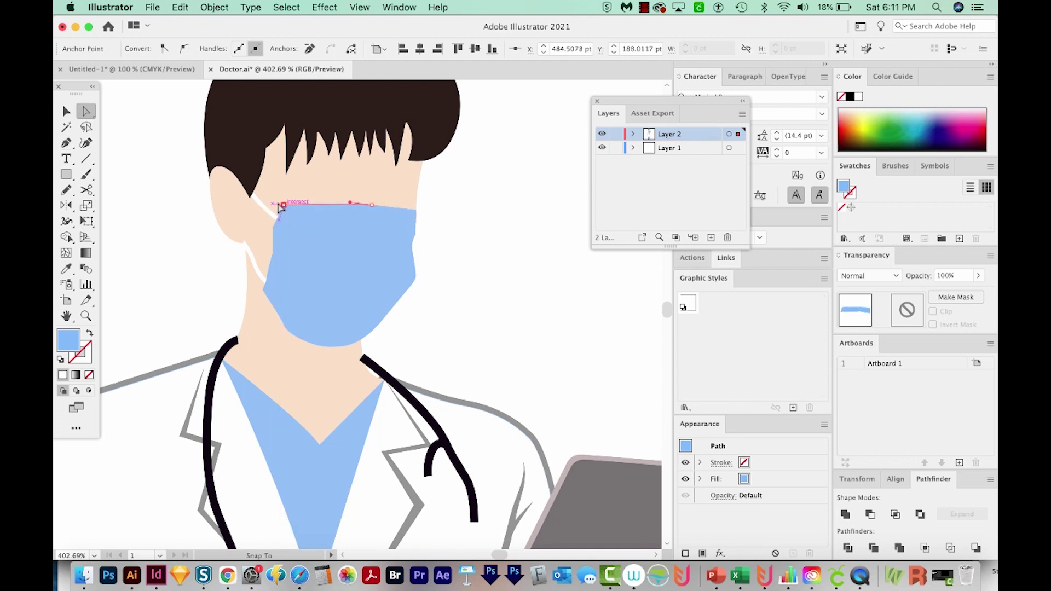
left_click(273, 204)
key("p")
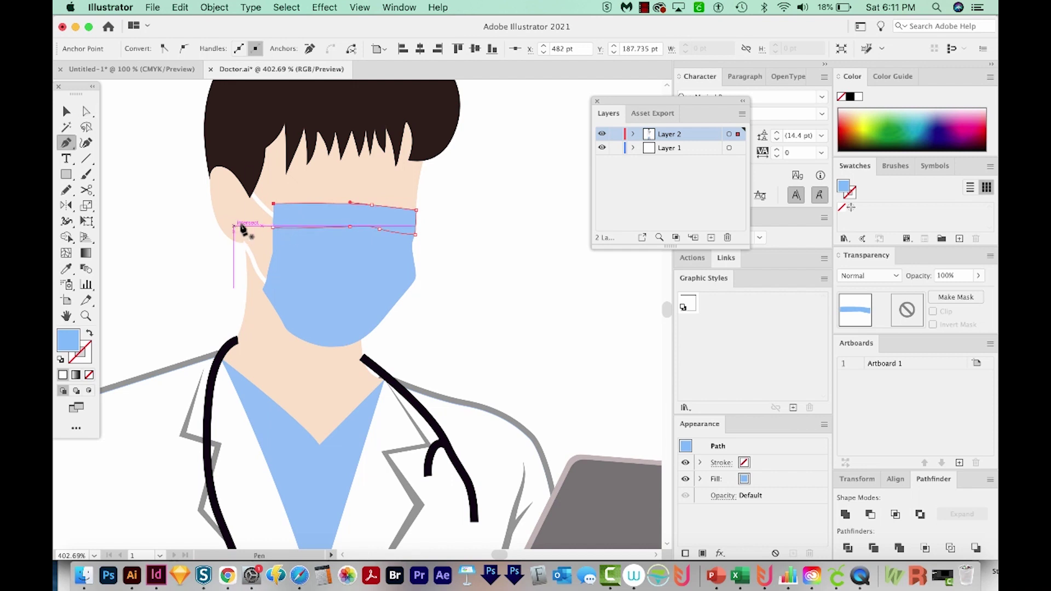
left_click(273, 228)
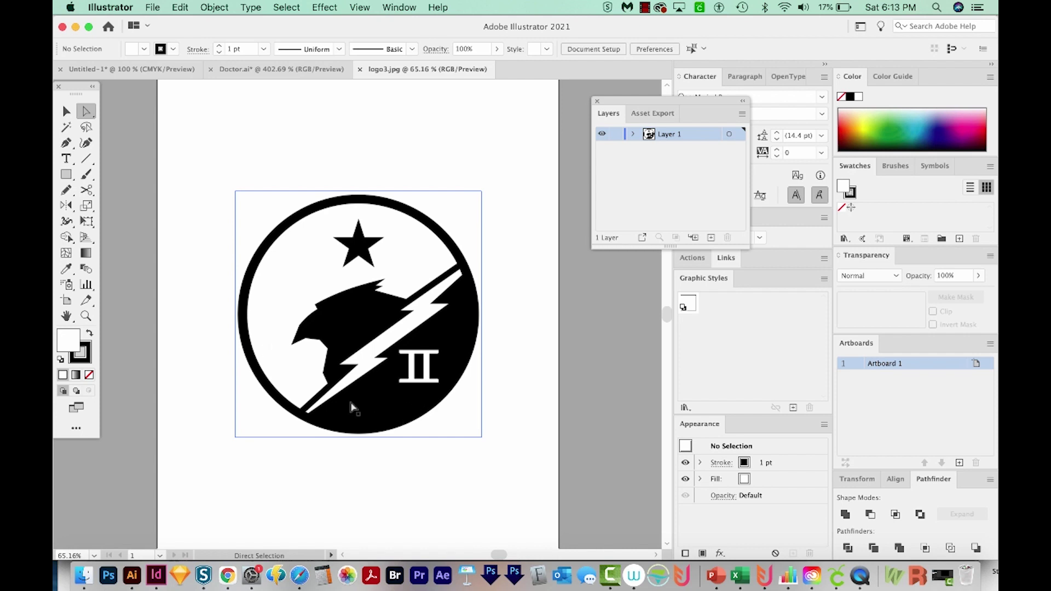
- In logo3.jpg, select the circular logo image, duplicate its layer and hide the duplicate
key("v")
left_click(321, 327)
scroll(411, 312, "down", 5)
left_click_drag(399, 448, 404, 470)
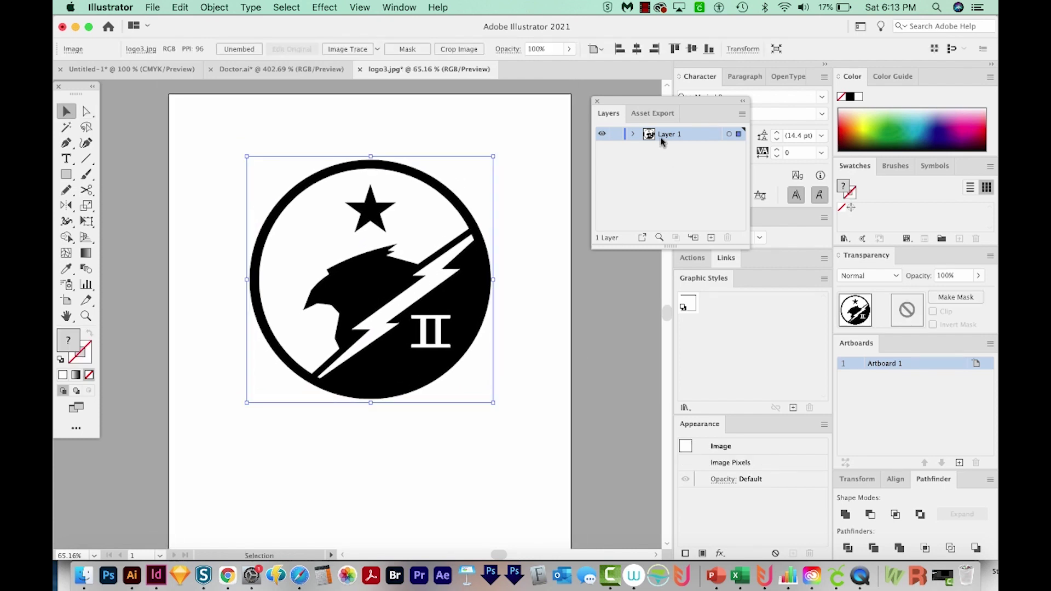
left_click_drag(665, 135, 711, 236)
left_click(602, 134)
- Trace the logo with Image Trace's default preset and compare the result up close with the original on the duplicate layer
left_click(414, 264)
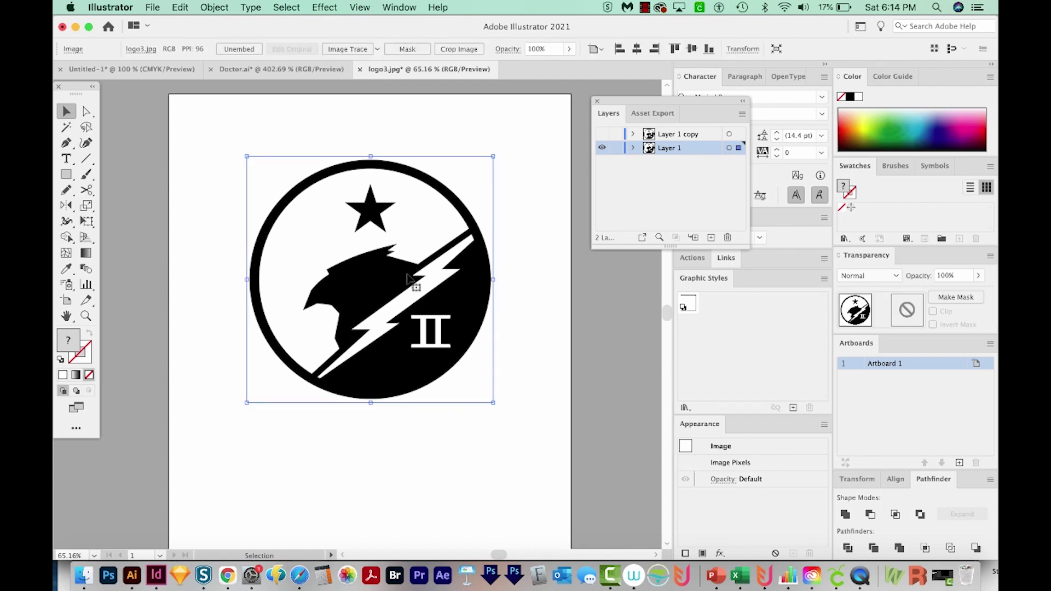
left_click(339, 49)
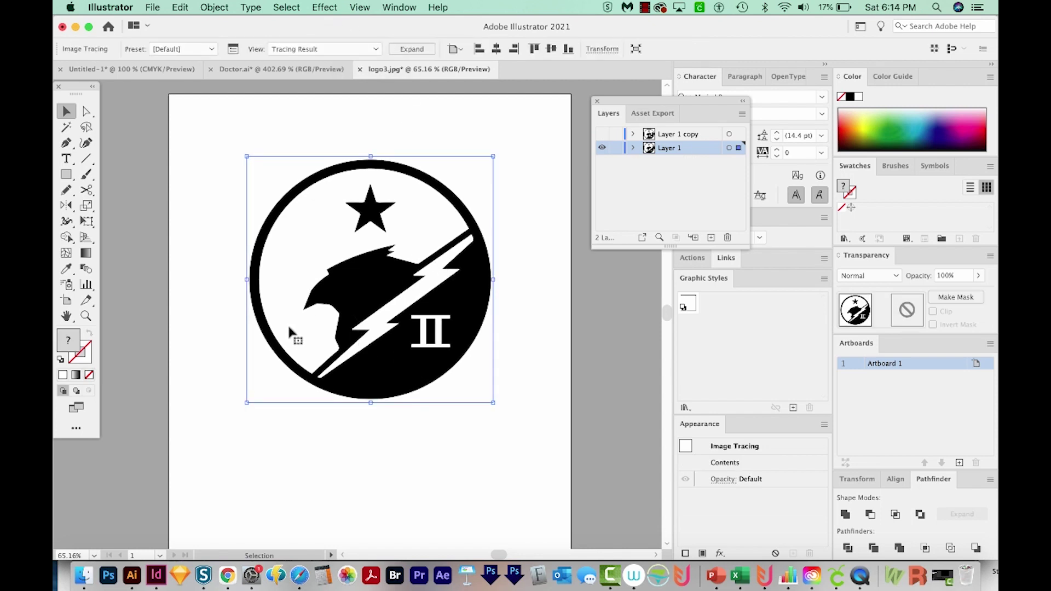
key("z")
left_click_drag(371, 197, 521, 271)
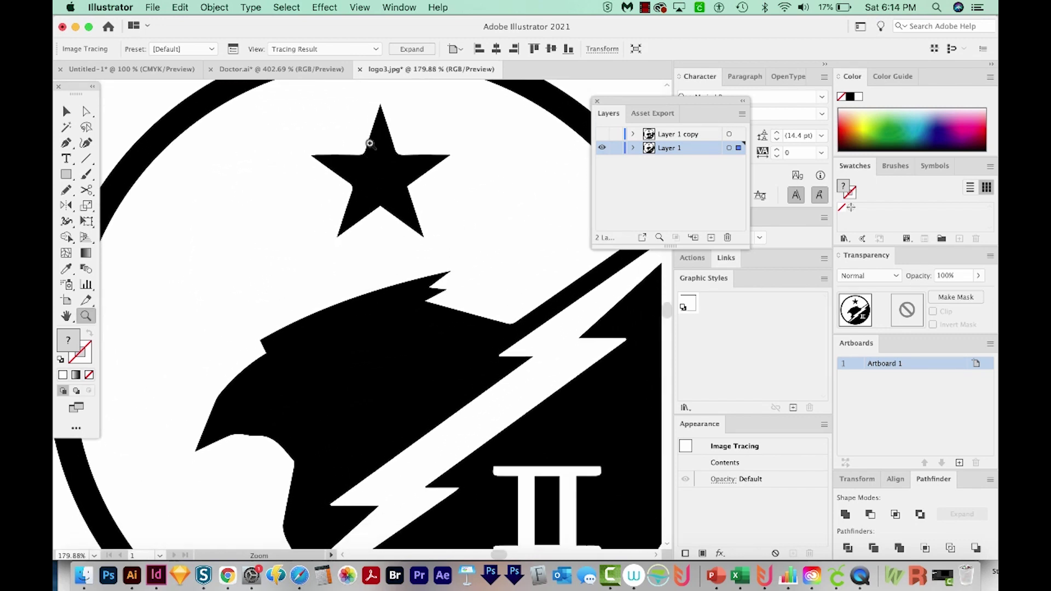
left_click_drag(393, 405, 403, 319)
left_click(601, 134)
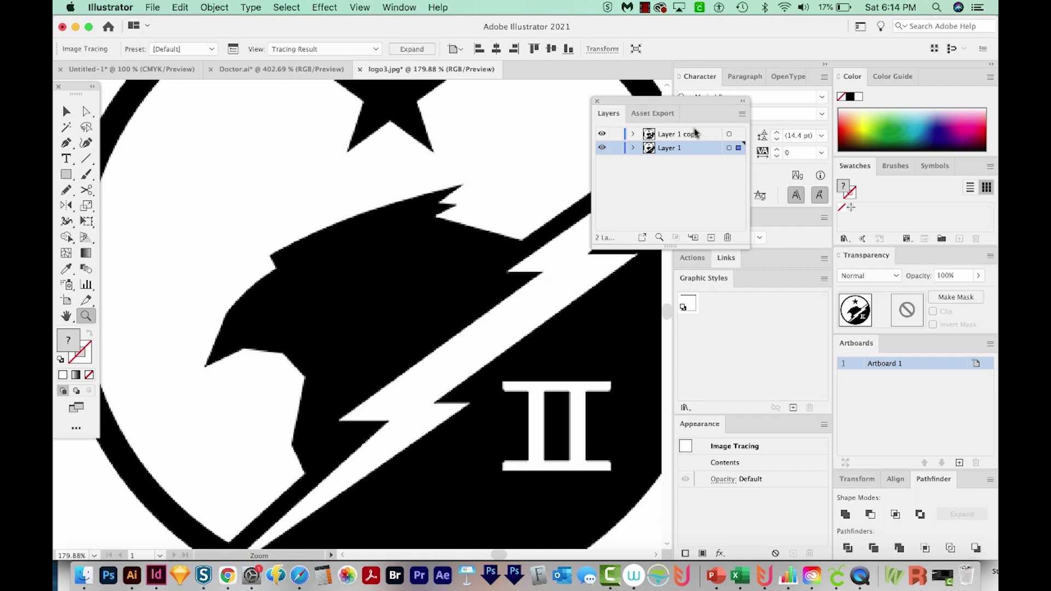
left_click(603, 134)
left_click(603, 134)
left_click(601, 135)
key("super+0")
key("v")
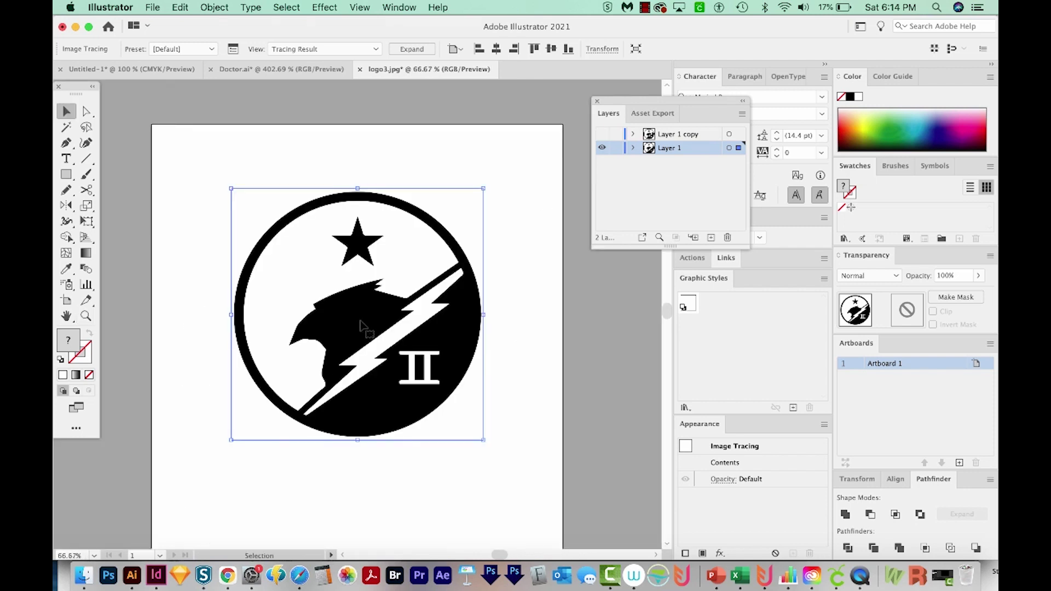
- Expand the traced logo into editable paths and select it up close to inspect its anchor points
left_click(412, 49)
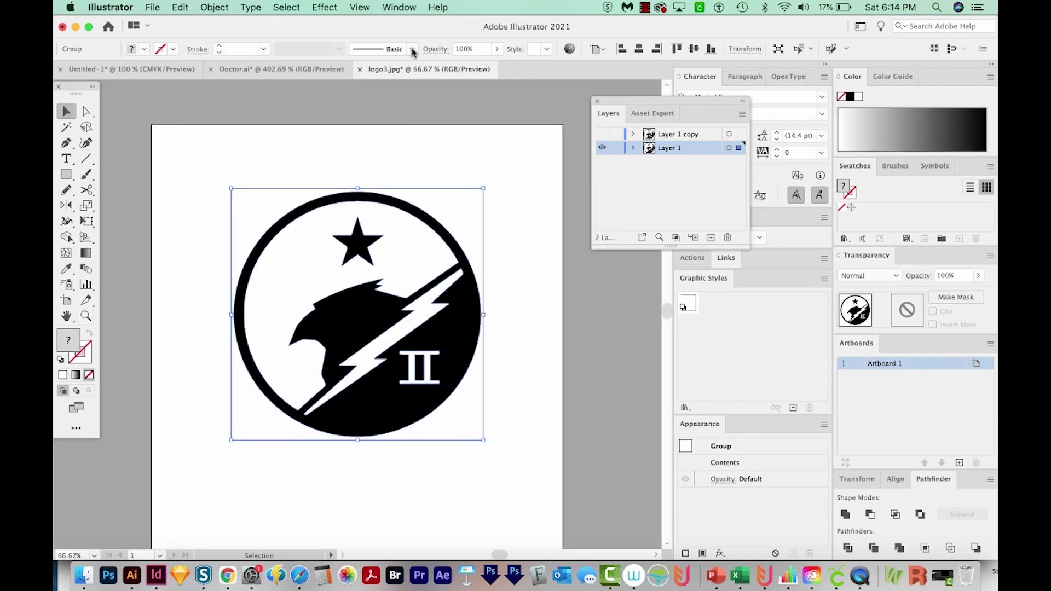
left_click(478, 216)
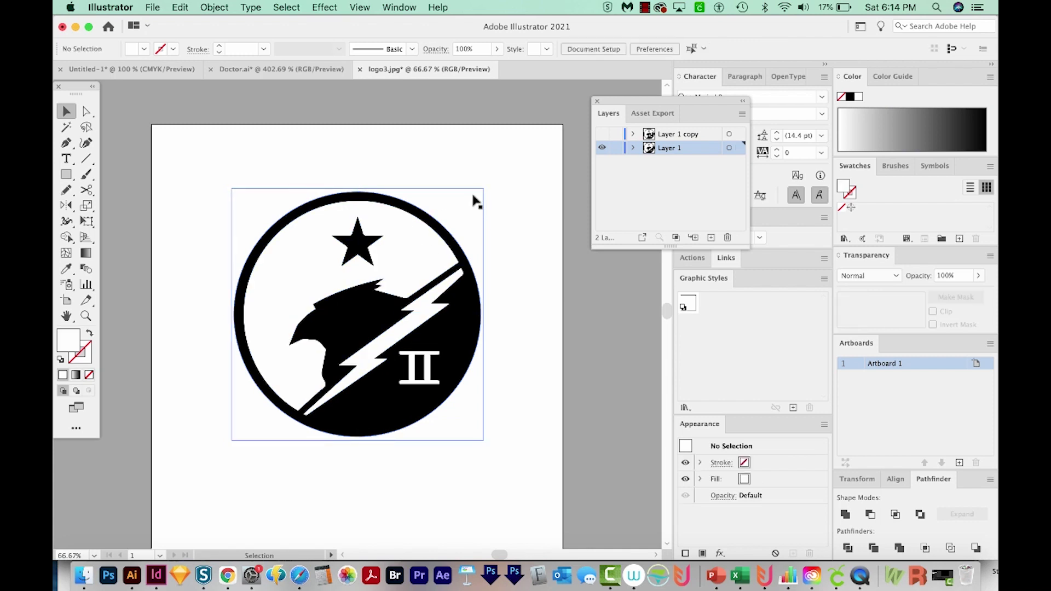
key("y")
left_click(362, 313)
key("z")
left_click_drag(361, 313, 383, 313)
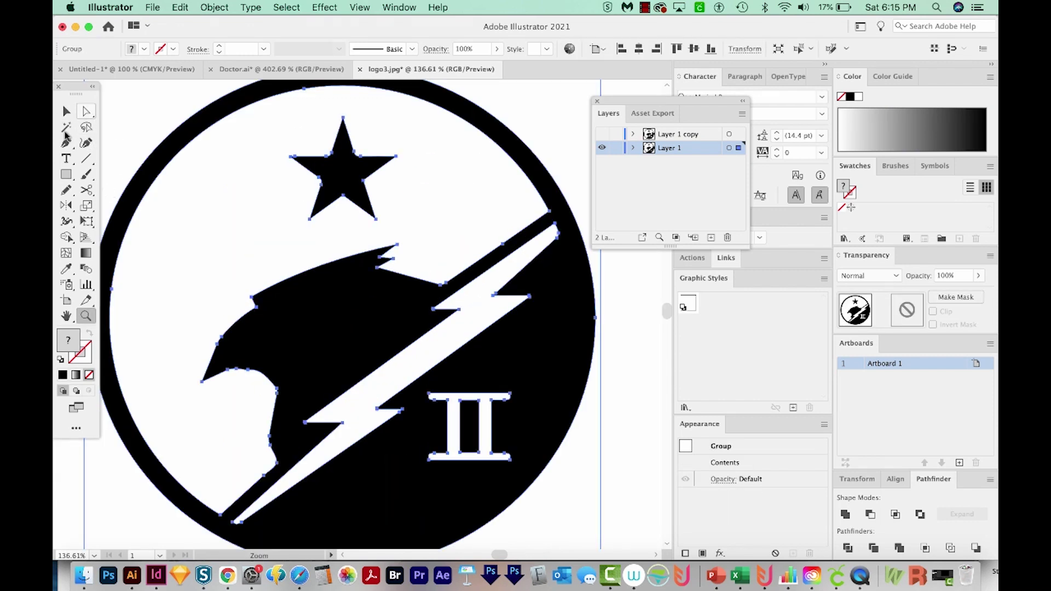
- Select the logo's white areas with the Magic Wand, and deselect them
left_click(66, 127)
left_click(250, 229)
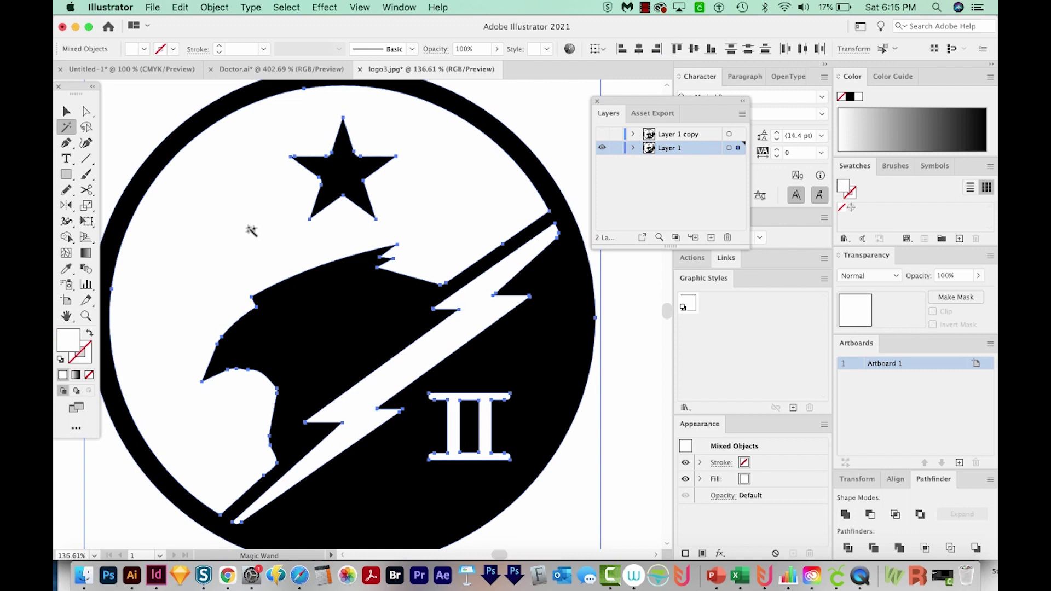
key("super+shift+a")
scroll(328, 246, "left", 3)
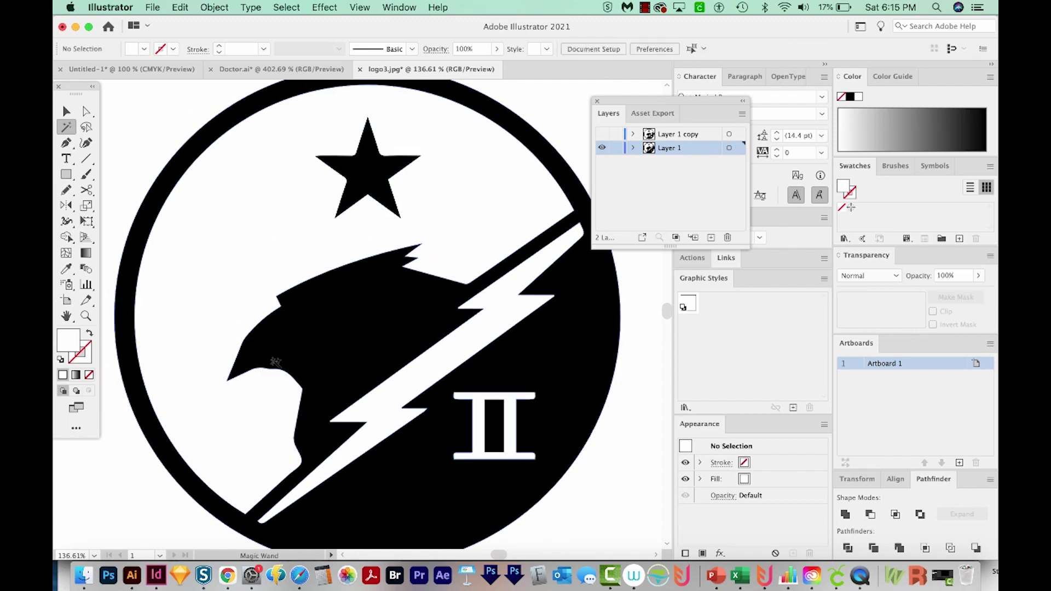
- Switch to Outline mode and lasso only the anchor points along the top of the bird's head
key("a")
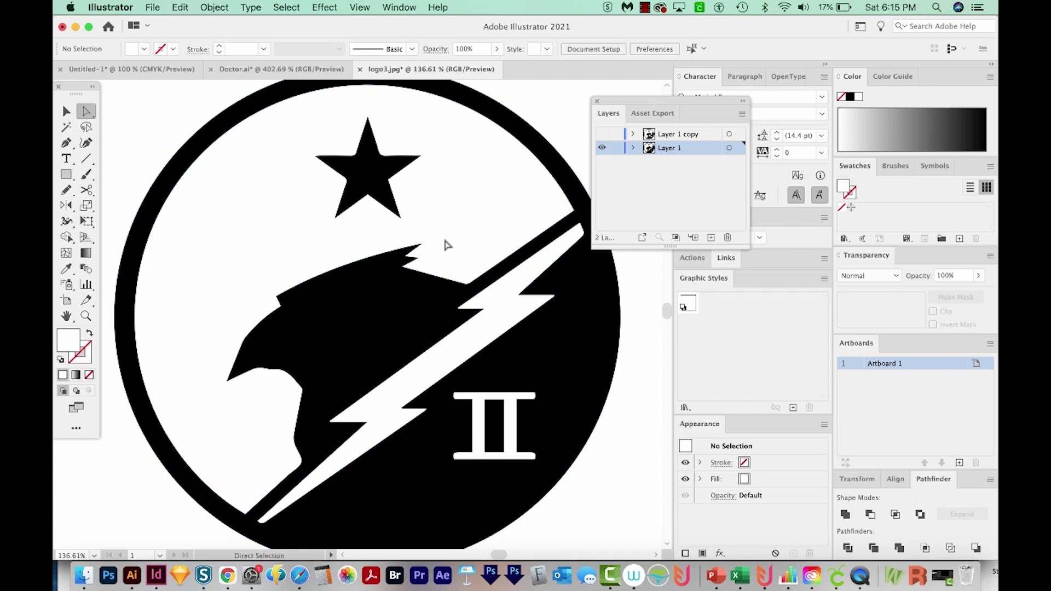
key("super+y")
key("q")
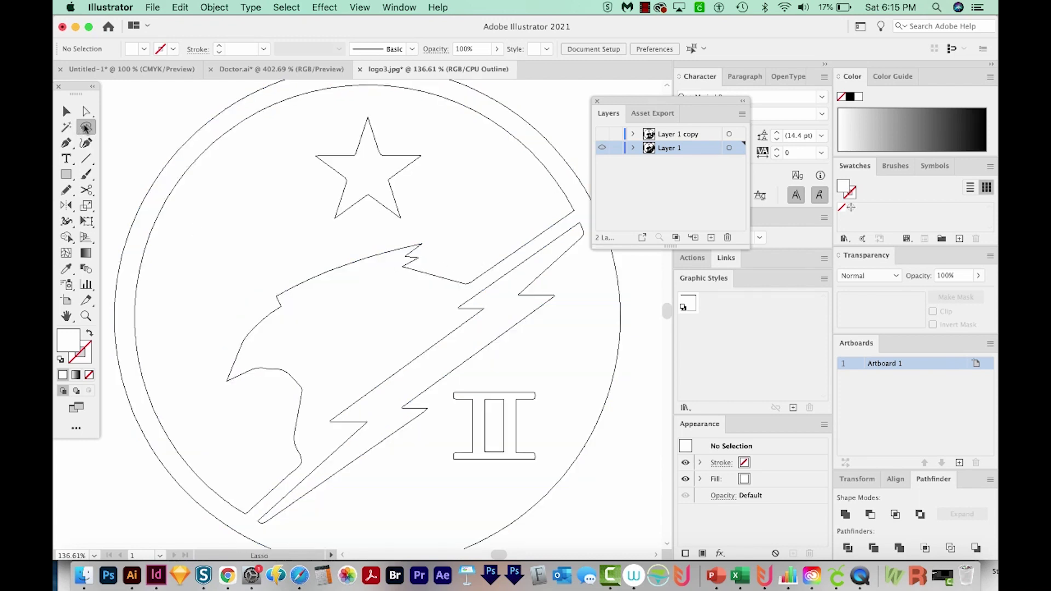
mouse_move(453, 257)
left_mouse_down()
mouse_move(391, 228)
mouse_move(332, 240)
mouse_move(273, 261)
mouse_move(246, 296)
mouse_move(248, 324)
mouse_move(326, 339)
mouse_move(391, 329)
mouse_move(447, 291)
mouse_move(467, 262)
mouse_move(445, 262)
mouse_move(466, 267)
left_mouse_up()
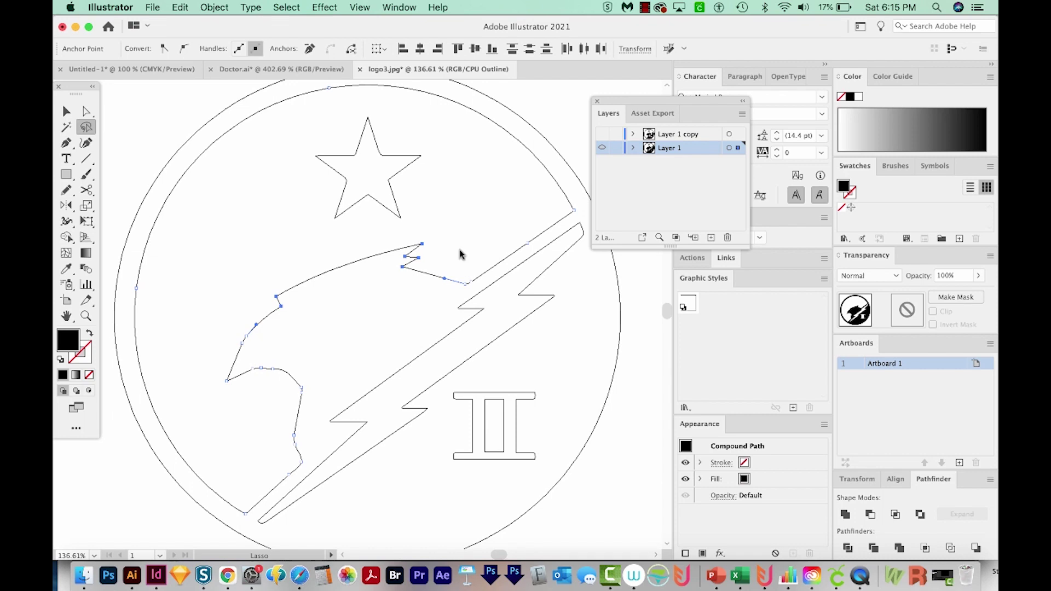
- Replace all the traced artwork on Layer 1 with an in-place copy of only the lassoed head contour
key("super+minus")
key("super+minus")
key("super+minus")
key("v")
scroll(419, 253, "down", 3)
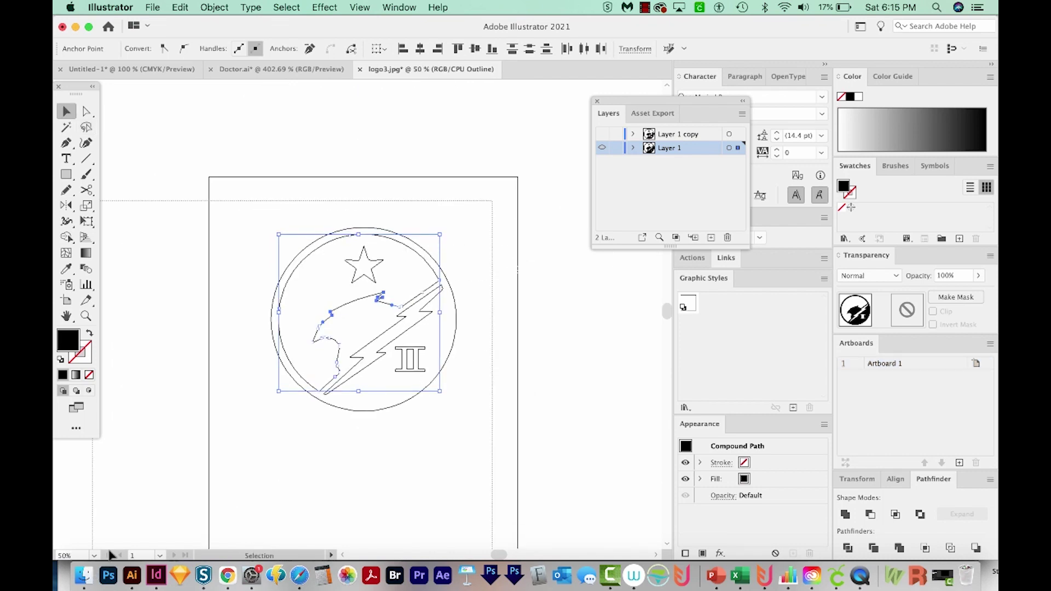
key("super+a")
key("Delete")
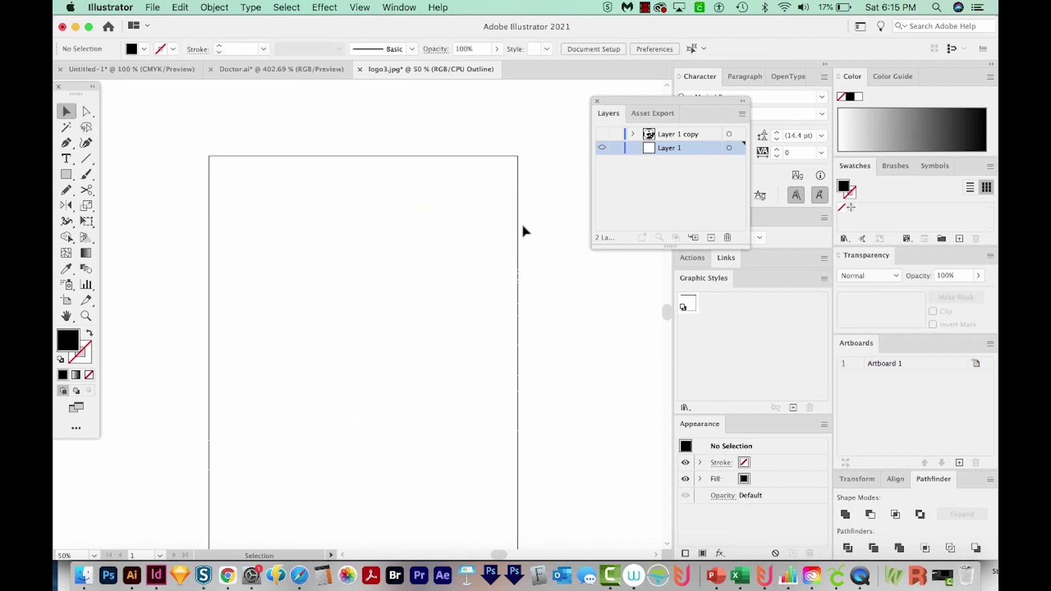
key("super+v")
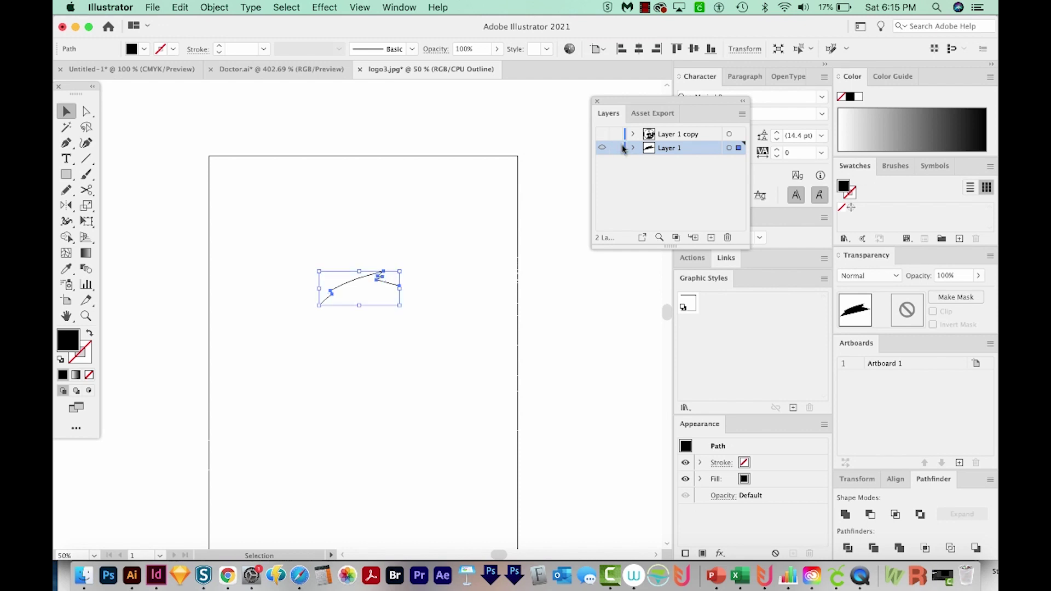
- Return to Preview mode, show the original logo layer and move Layer 1 above it
key("super+y")
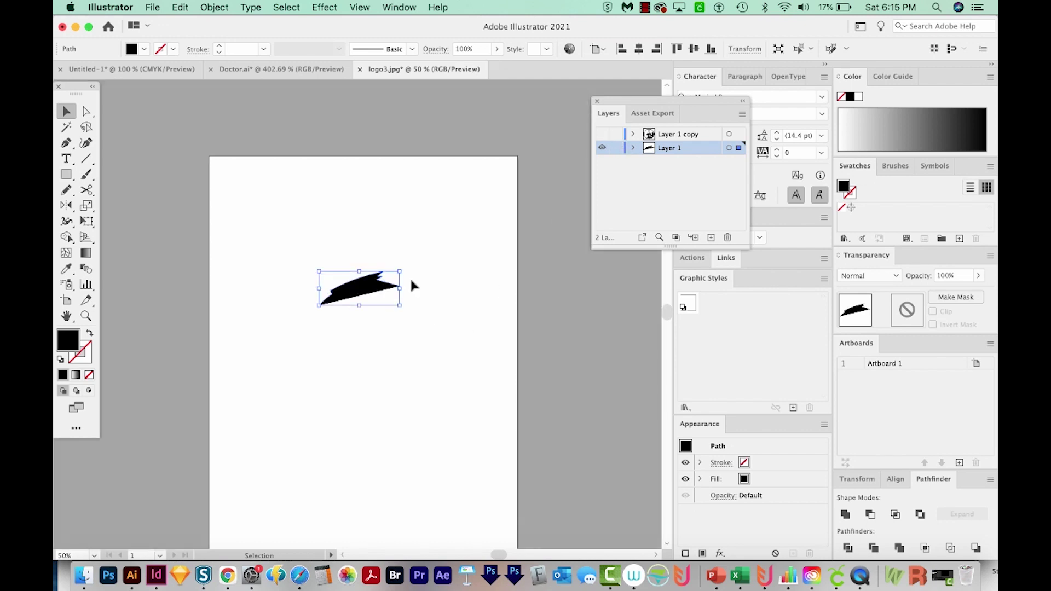
left_click(602, 134)
left_click_drag(667, 152, 674, 132)
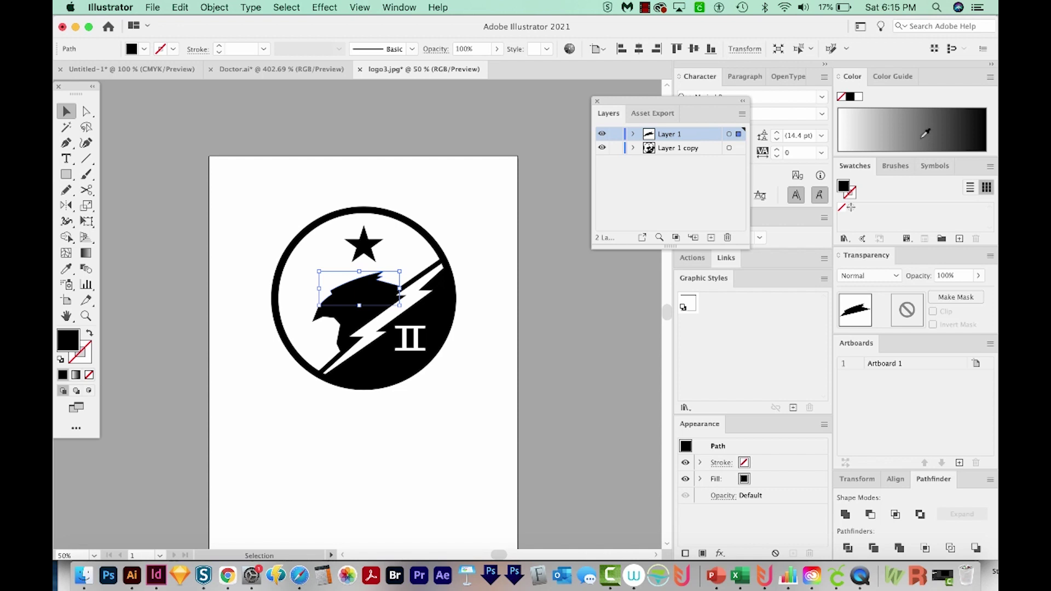
- Fill the pasted head fragment with medium gray so it contrasts with the black logo beneath
left_click(868, 134)
key("z")
left_click(306, 320)
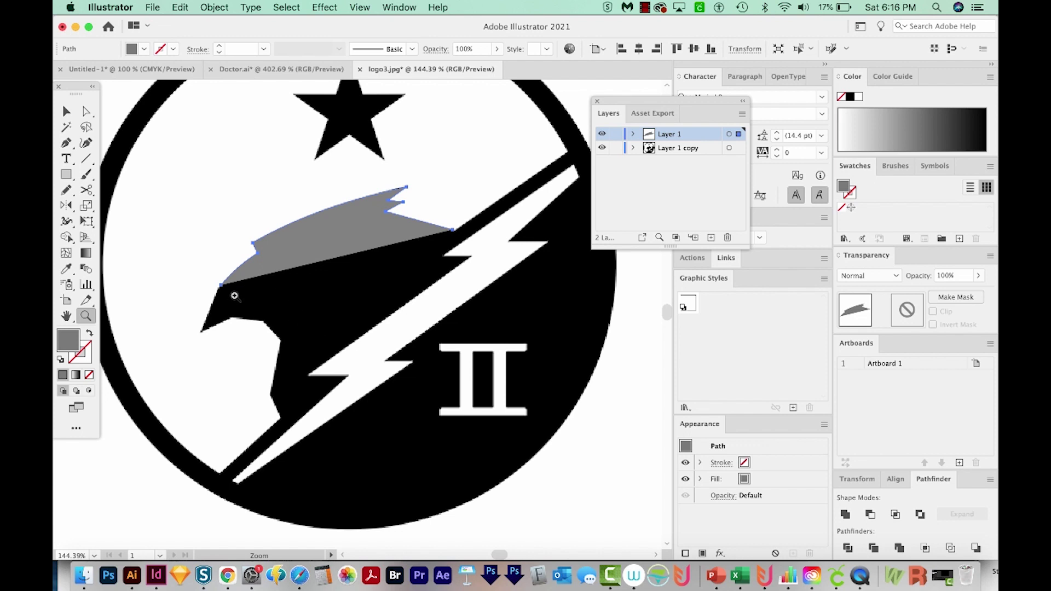
- Continue the head contour with the Pen tool from its lower end to the beak tip, and swap its fill and stroke
key("p")
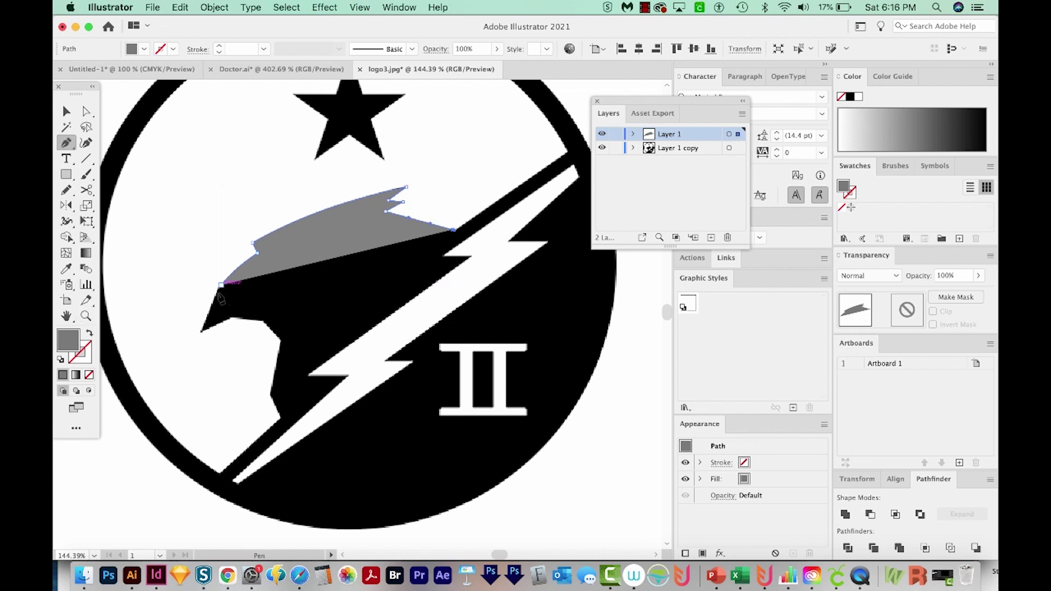
left_click(221, 284)
left_click(200, 330)
key("shift+x")
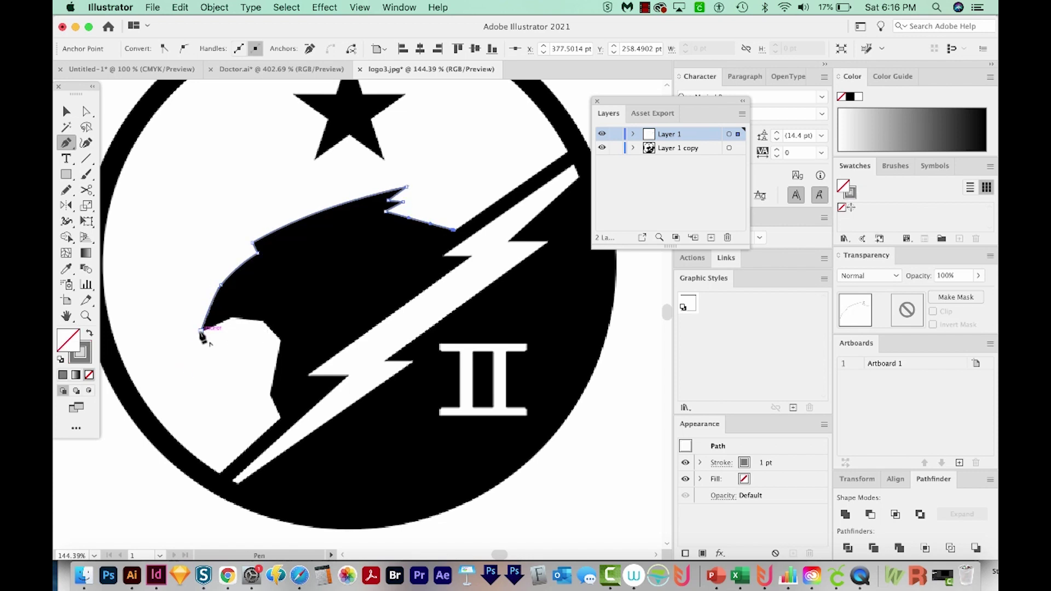
- Trace straight segments from the beak tip along its underside and down the throat to the black diagonal band
left_click(233, 317)
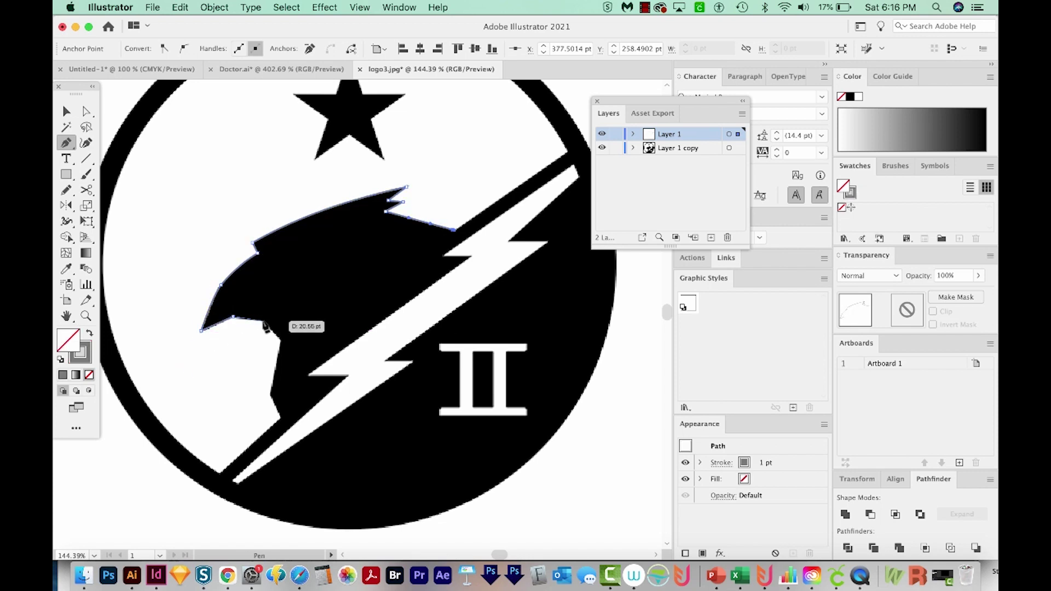
left_click(263, 321)
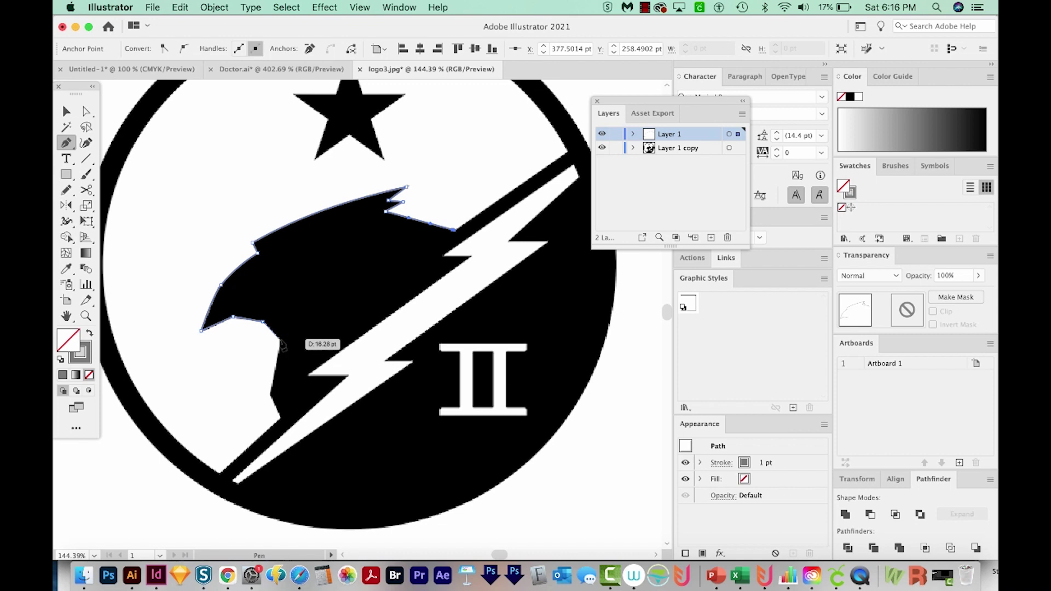
left_click(280, 341)
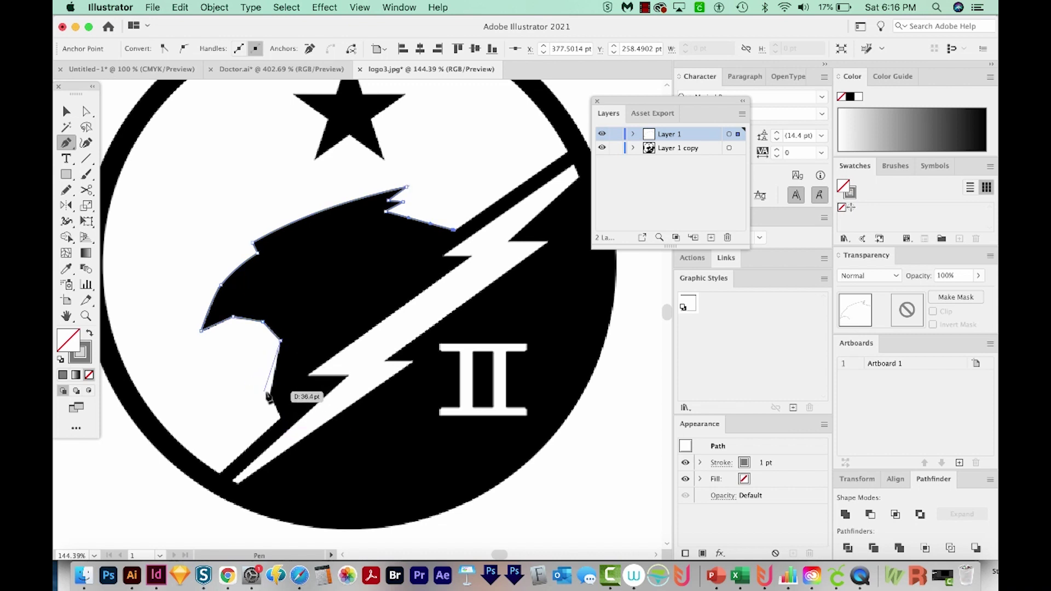
left_click(271, 393)
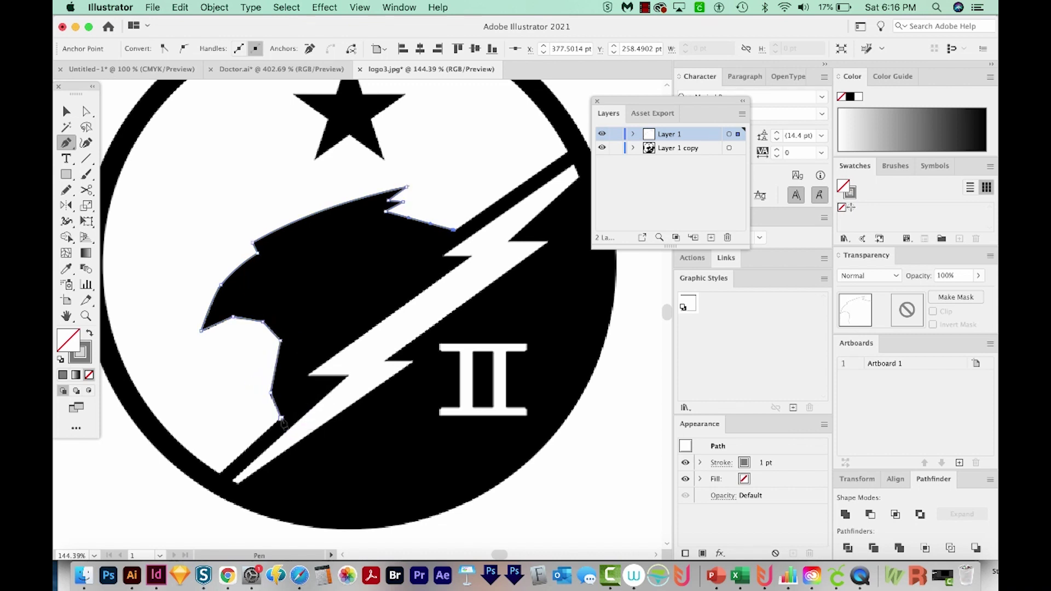
left_click(282, 419)
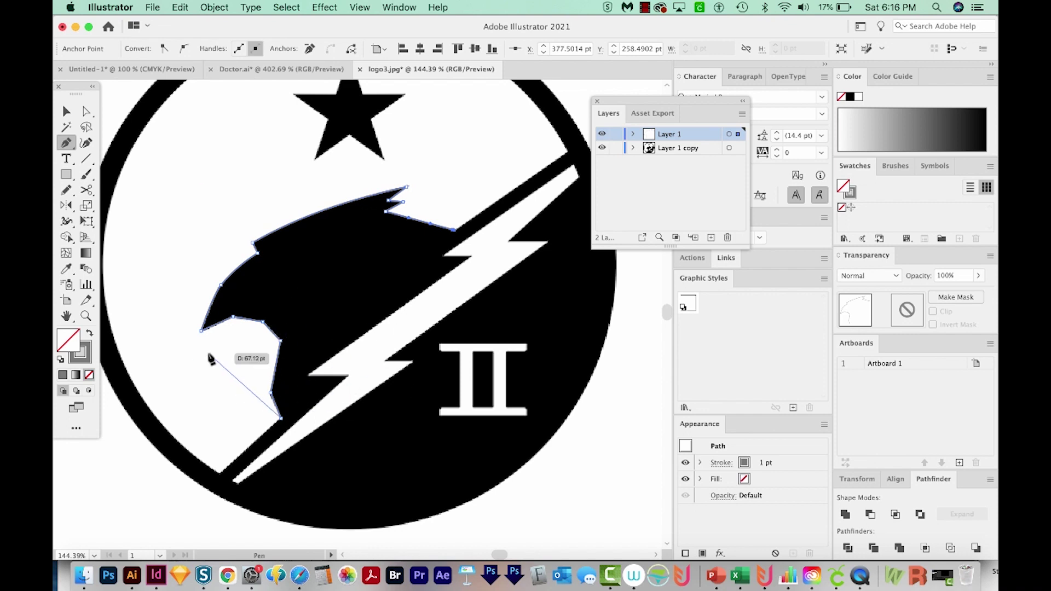
- Extend the outline along the diagonal band to the ring, then loosely through the black area below the lightning bolt and numeral
scroll(317, 487, "down", 5)
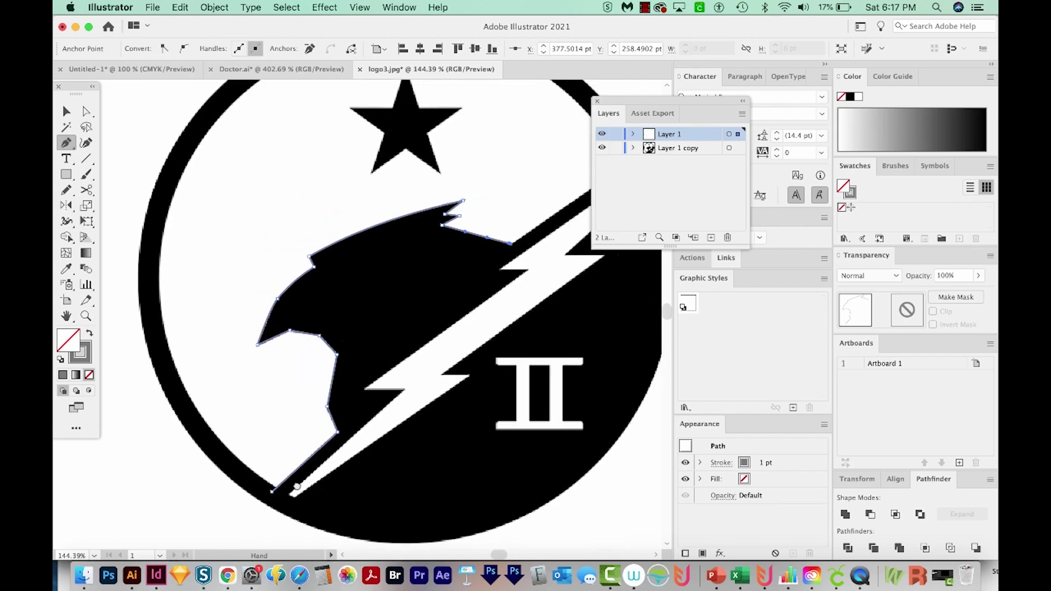
left_click(235, 433)
left_click(304, 462)
left_click(439, 440)
left_click(550, 373)
- Carry the outline up inside the ring's black edge, around the diagonal band's upper end and back to the head contour's starting point
scroll(550, 374, "up", 3)
scroll(550, 374, "right", 3)
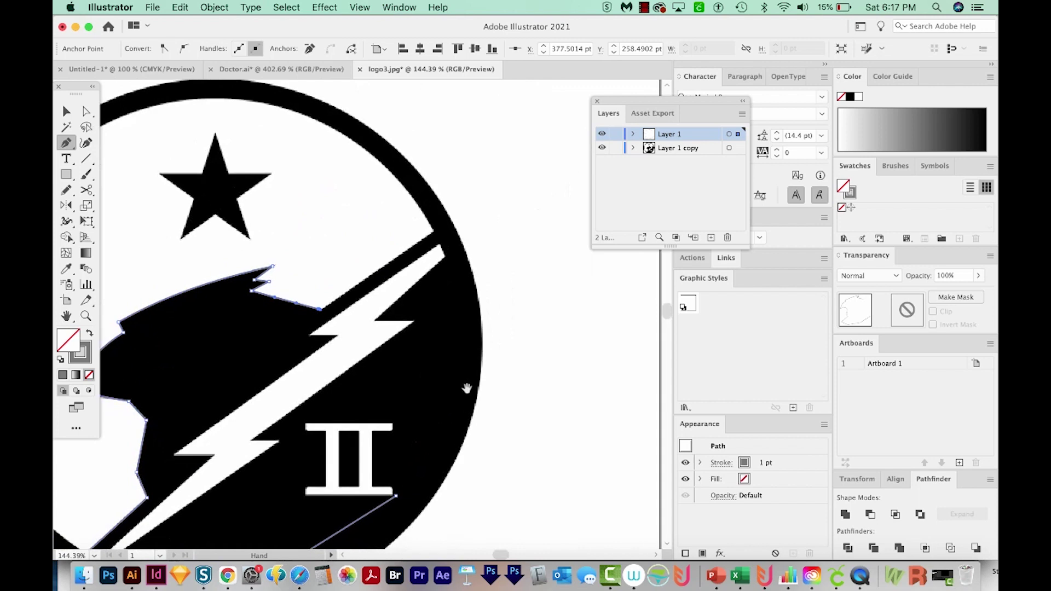
left_click(457, 319)
left_click(448, 241)
left_click(433, 238)
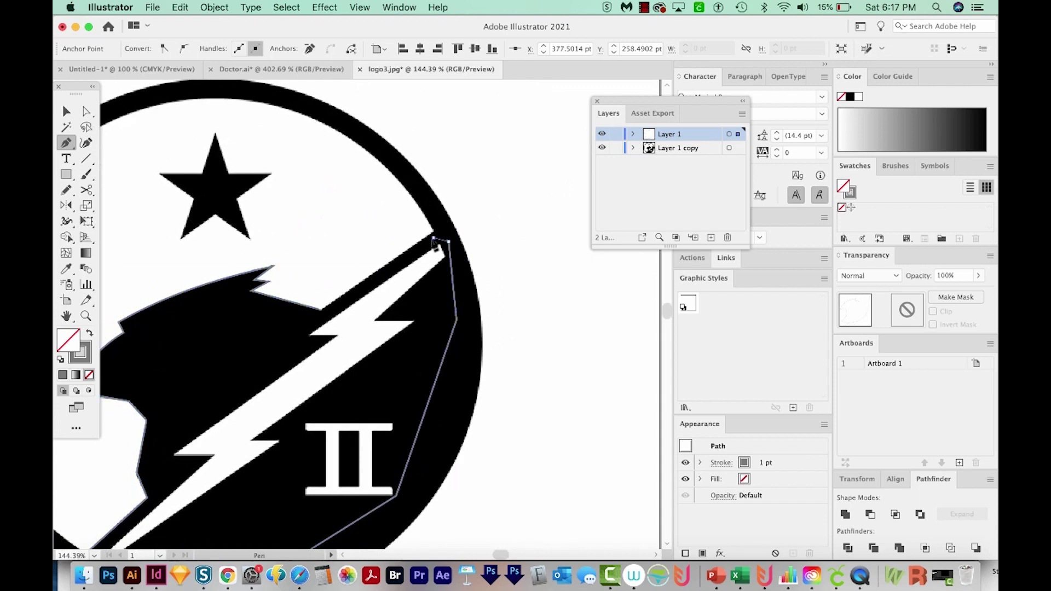
left_click_drag(393, 289, 439, 269)
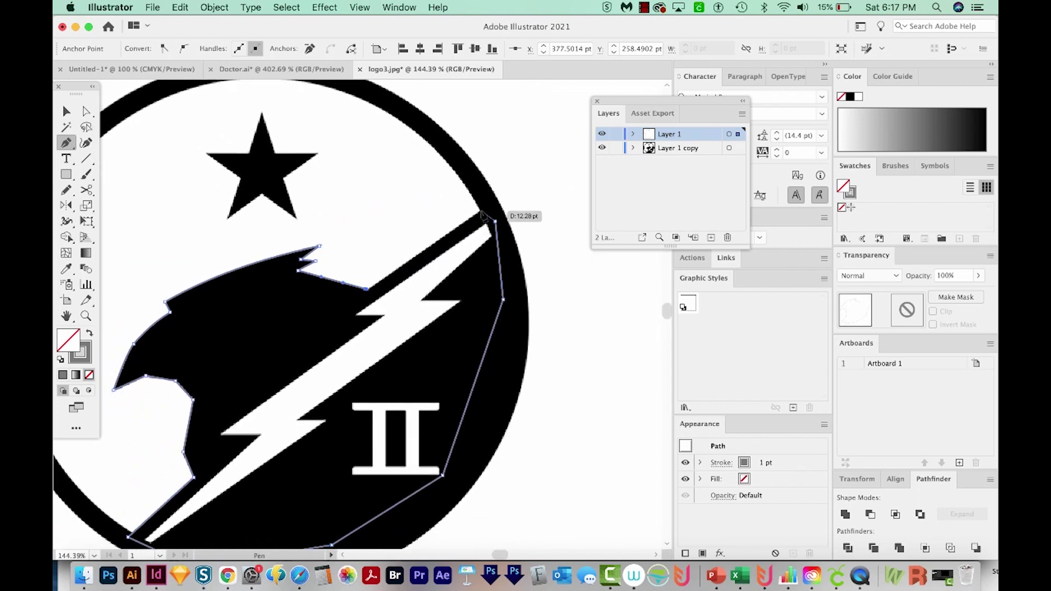
left_click(366, 289)
scroll(465, 230, "down", 5)
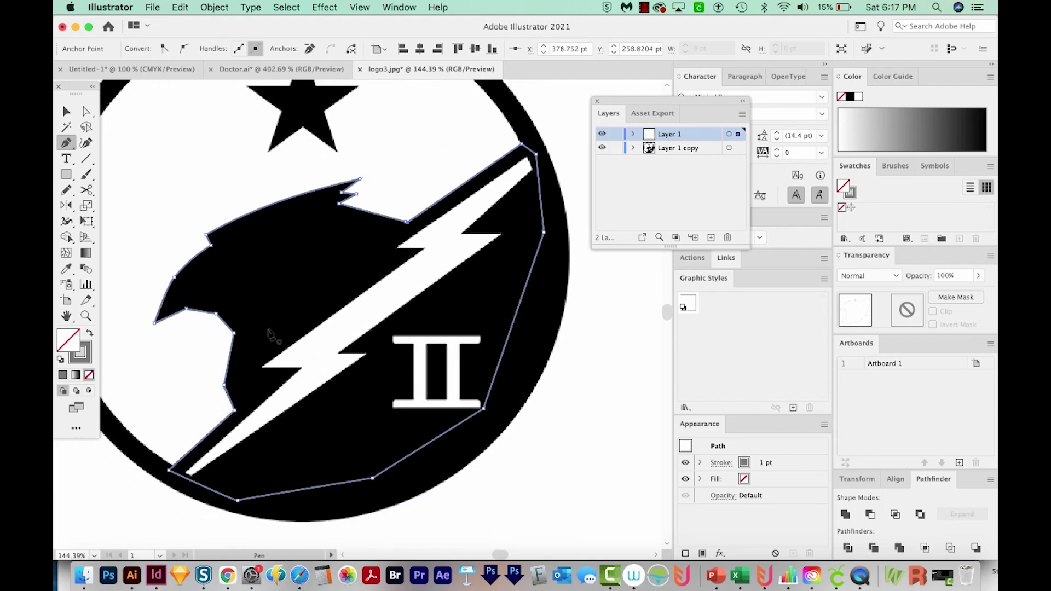
- Zoom out to 100% to show the whole logo and switch to the Selection tool
key("space")
left_click_drag(356, 491, 410, 449)
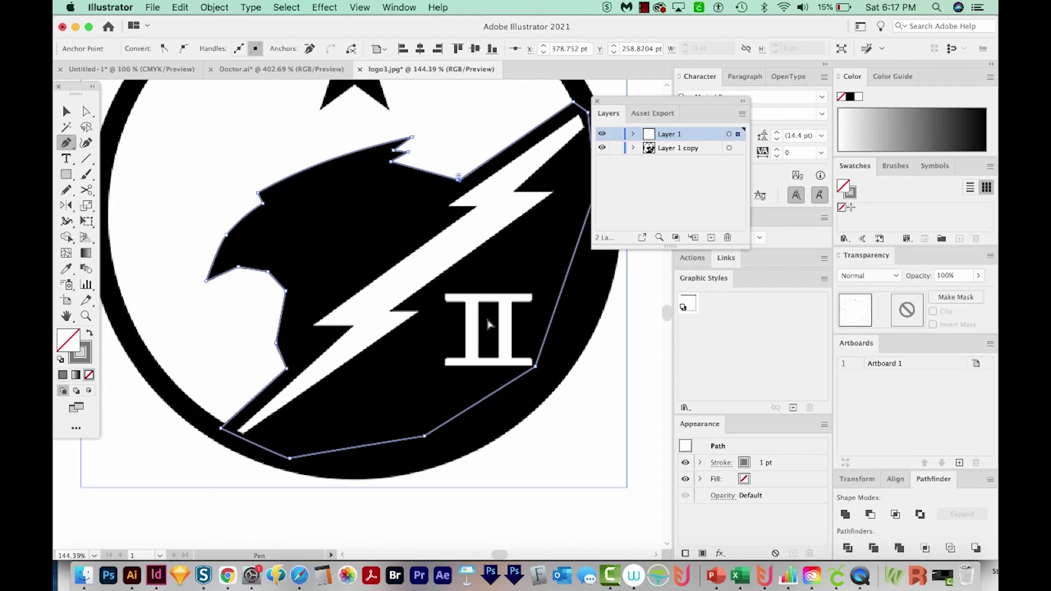
key("super+minus")
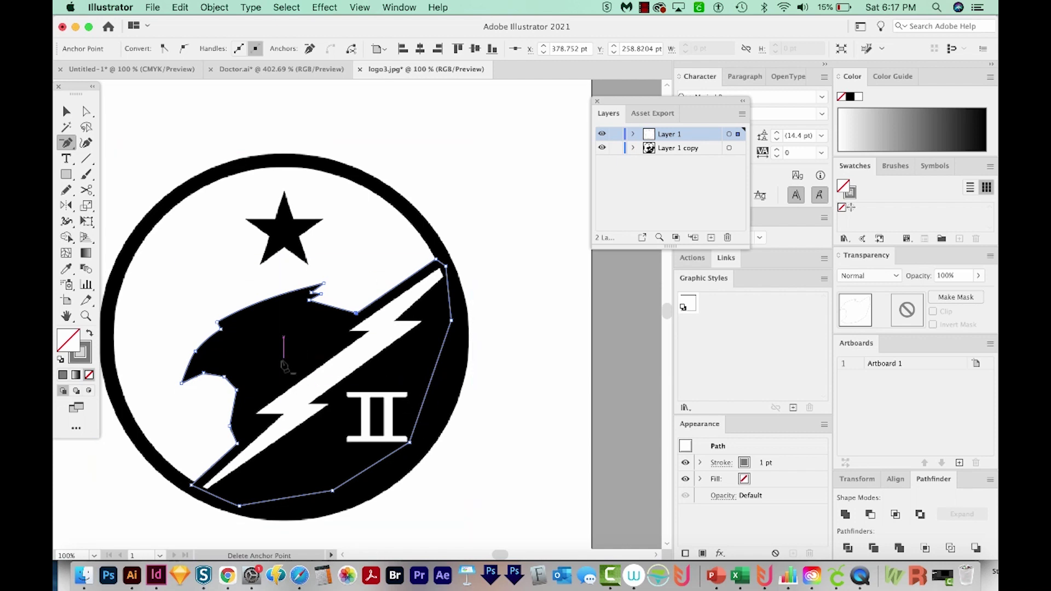
scroll(283, 367, "left", 5)
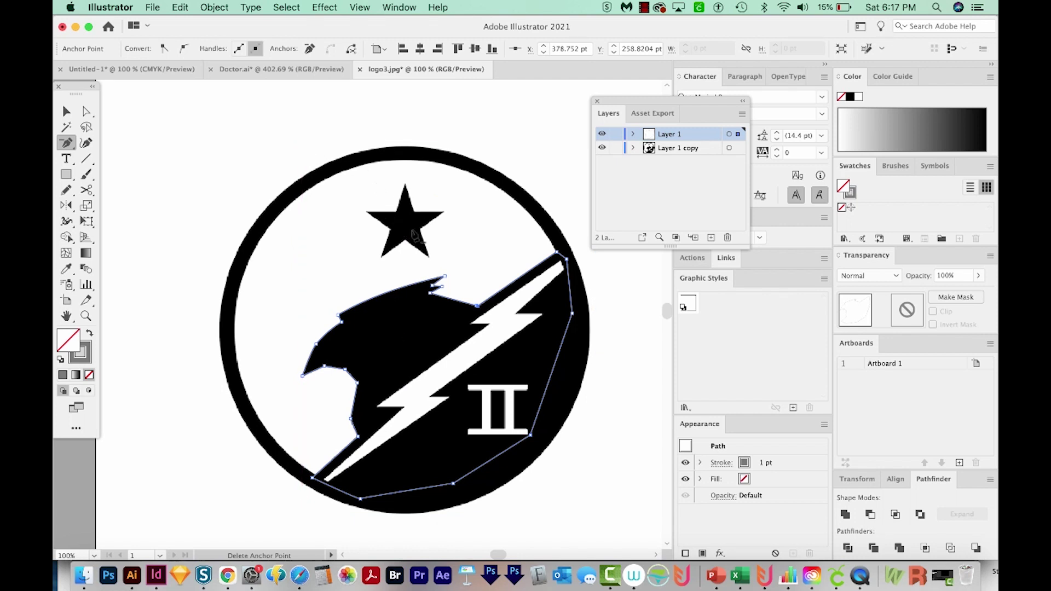
key("v")
scroll(306, 187, "right", 3)
scroll(307, 186, "down", 2)
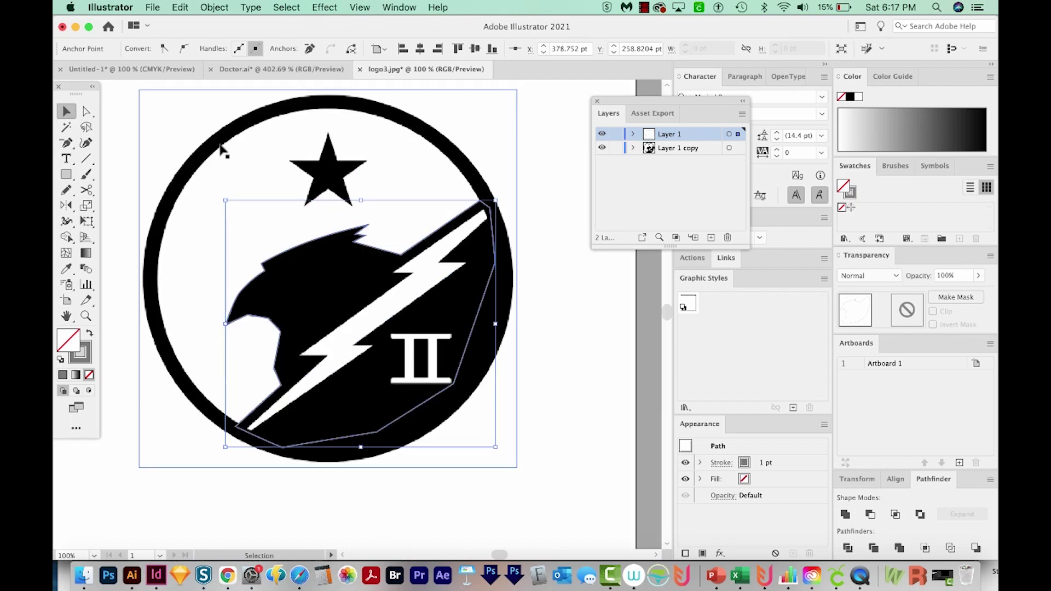